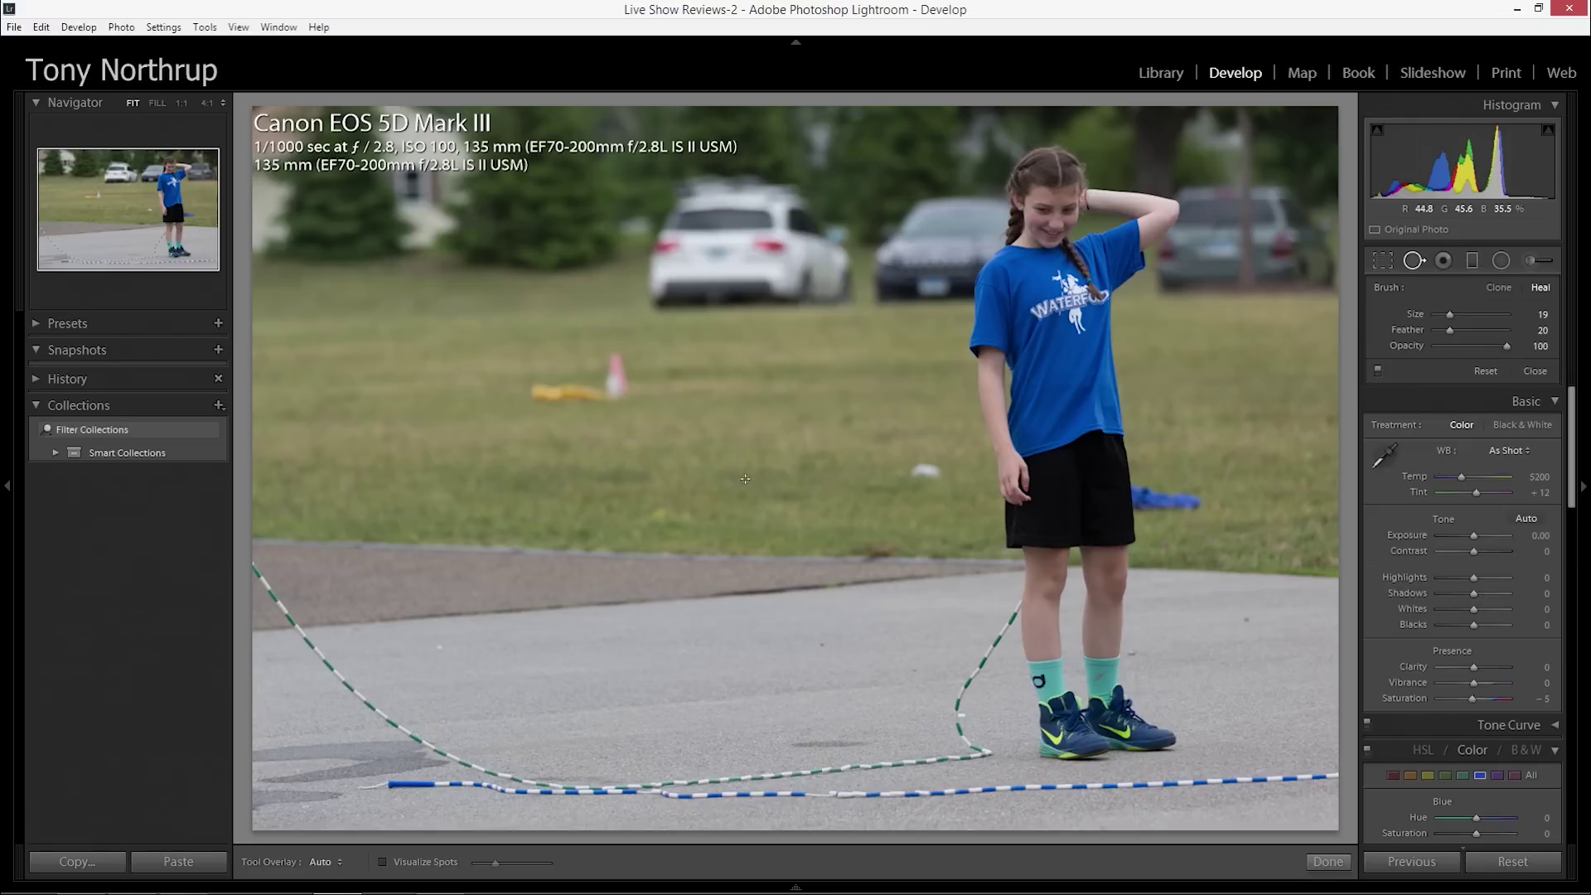
Zoom into the jump-rope photo, with spot healing at size 19, feather 20, opacity 100
key("z")
key("z")
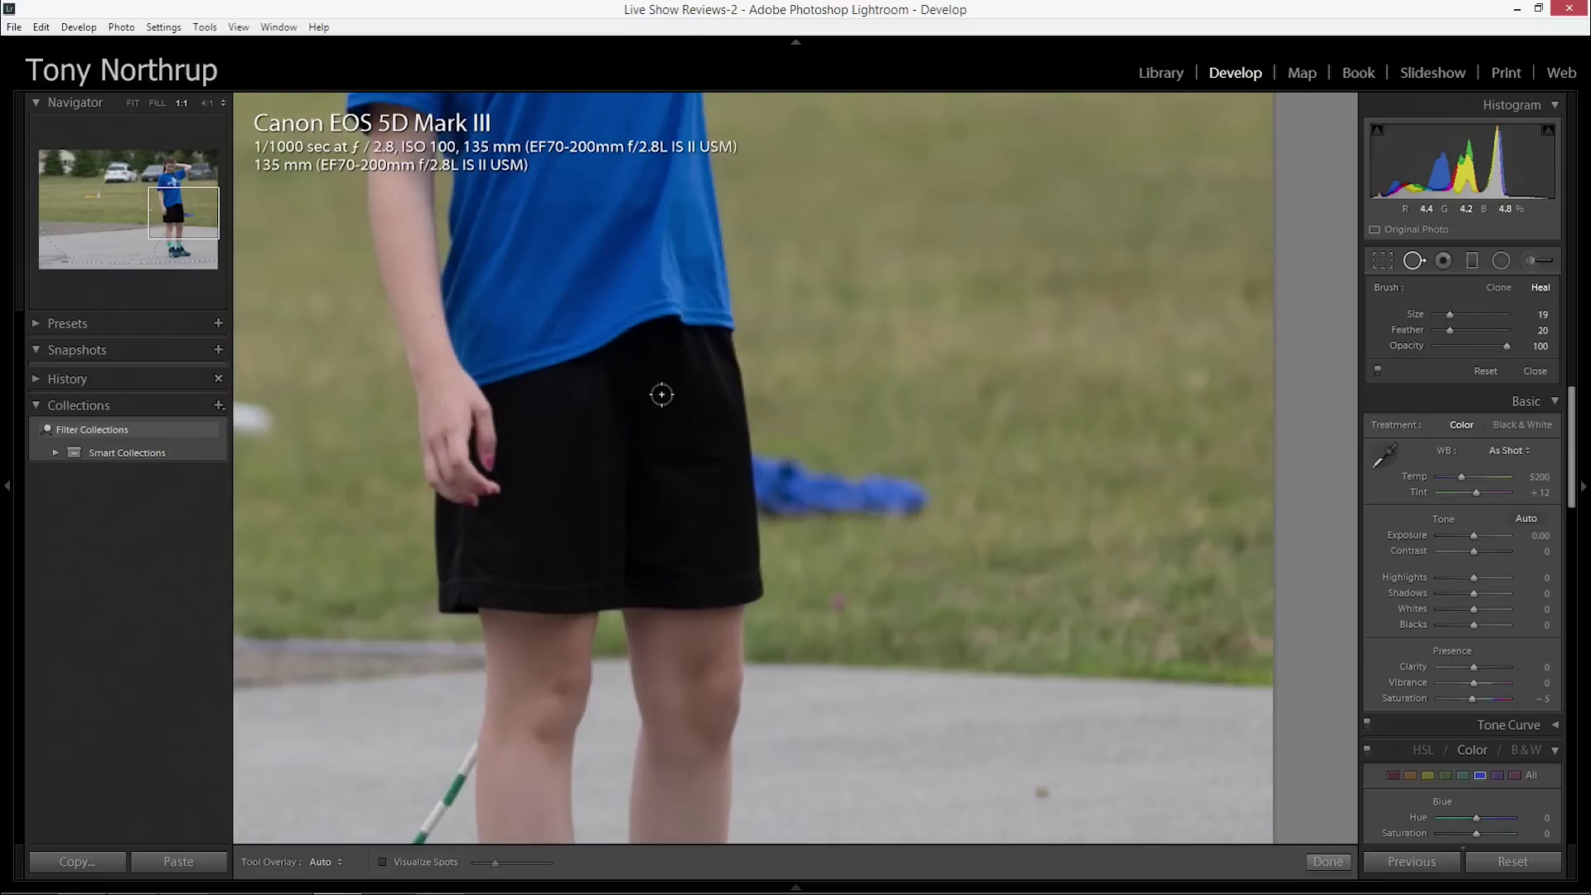
Pan to the yellow object and pink cone in the grass and paint a heal over them
left_click_drag(488, 362, 1097, 540)
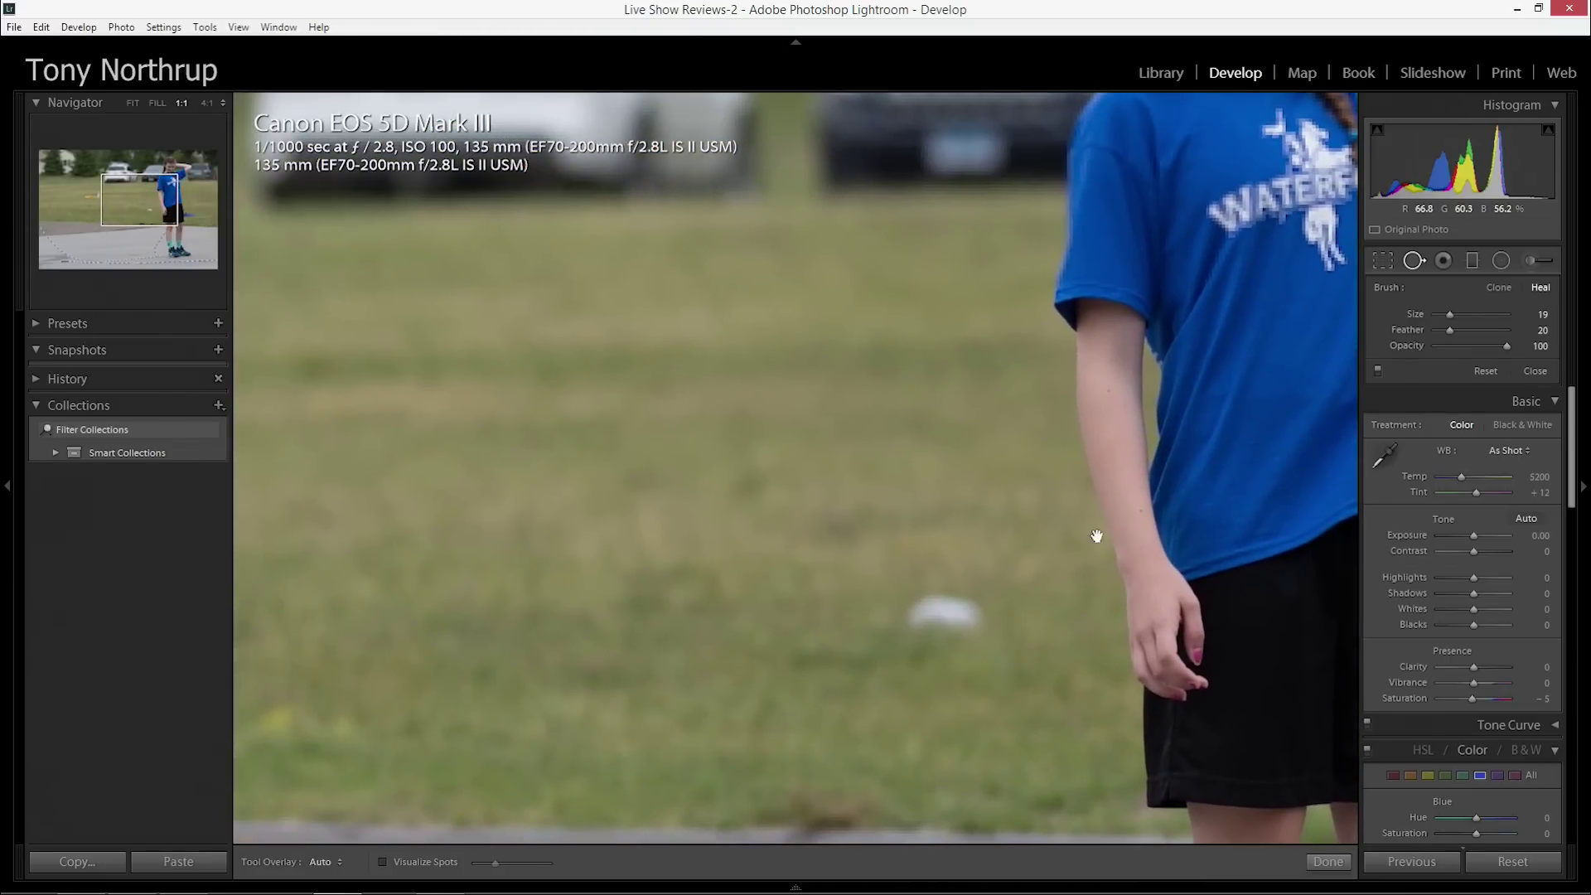
left_click_drag(564, 486, 1038, 490)
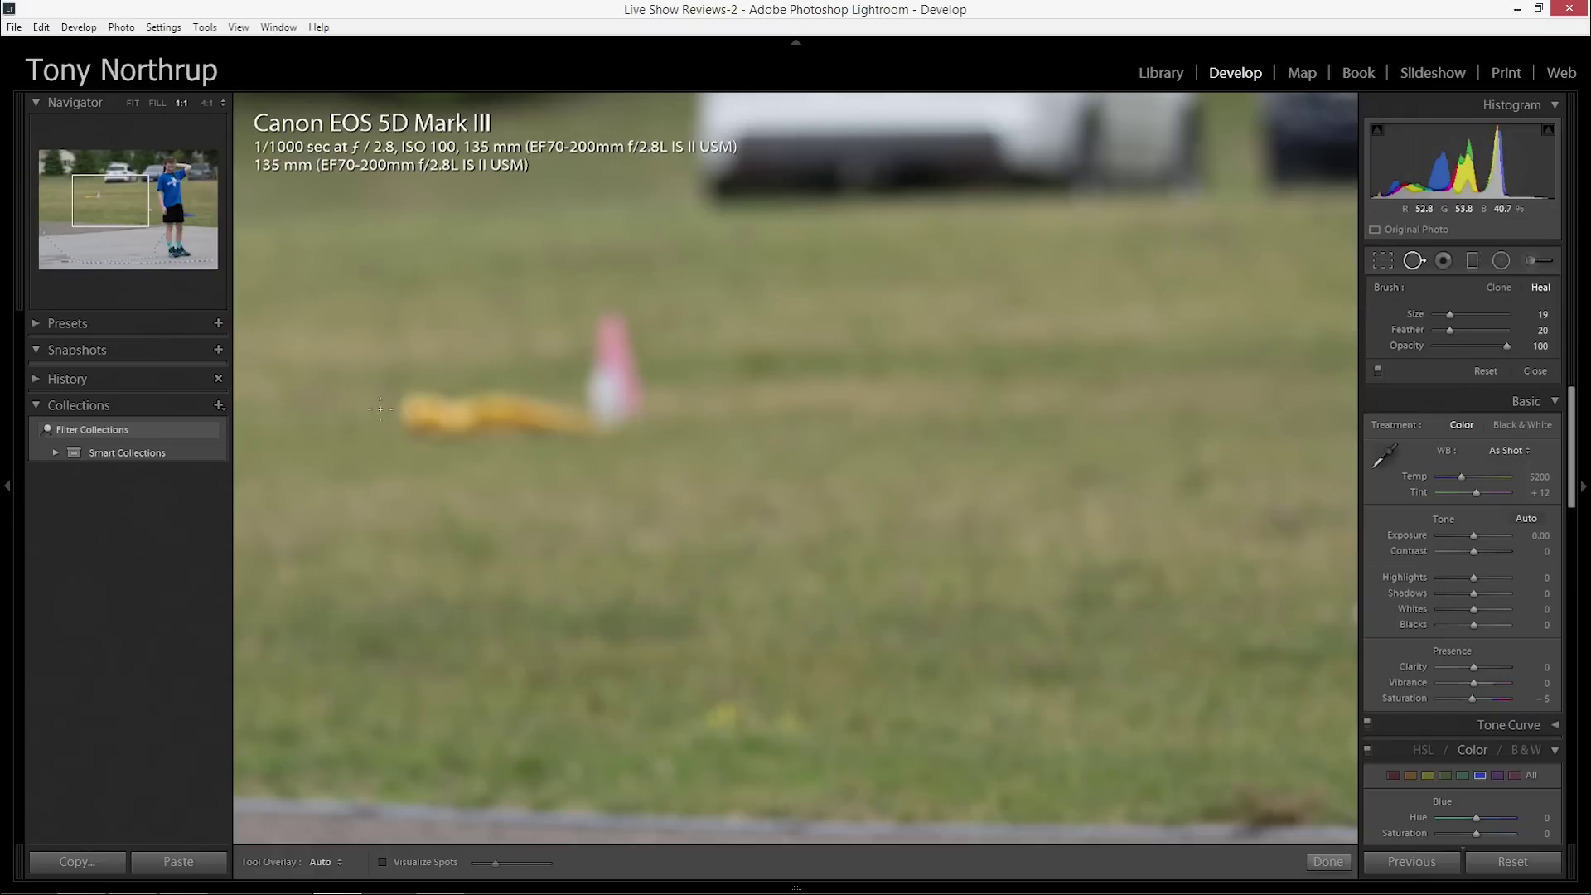
mouse_move(383, 409)
left_mouse_down()
mouse_move(450, 399)
mouse_move(467, 419)
mouse_move(506, 395)
mouse_move(521, 416)
mouse_move(431, 427)
mouse_move(557, 417)
mouse_move(523, 410)
mouse_move(550, 431)
mouse_move(631, 366)
mouse_move(640, 417)
mouse_move(628, 327)
mouse_move(470, 396)
mouse_move(395, 408)
mouse_move(588, 440)
mouse_move(439, 447)
left_mouse_up()
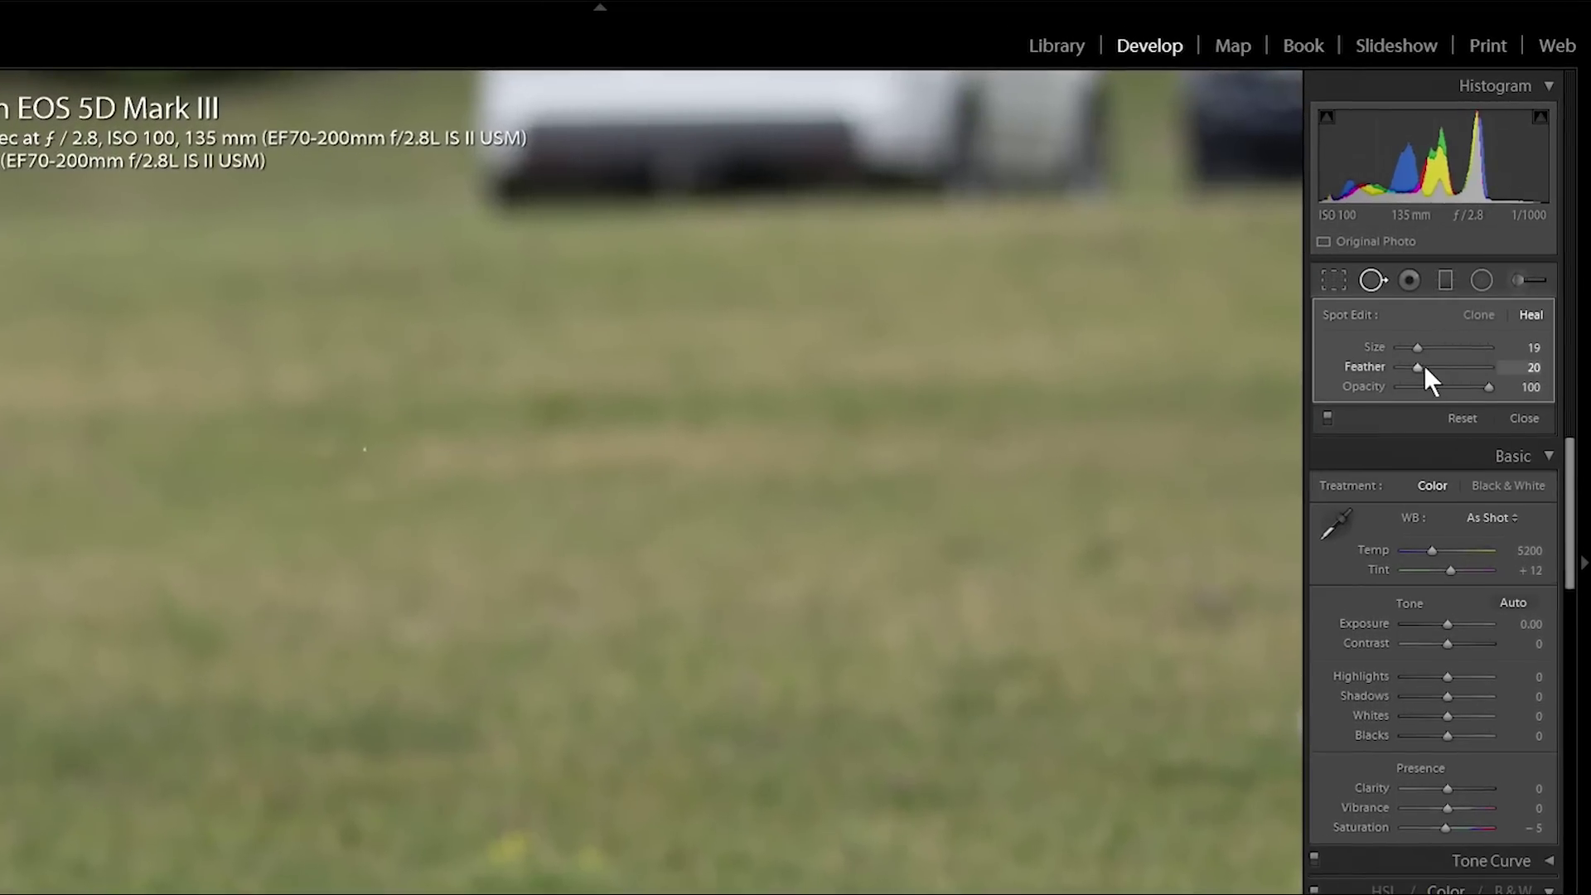
Set the heal's feather to 0 and move its source onto clean grass
mouse_move(1417, 366)
left_mouse_down()
mouse_move(1468, 366)
mouse_move(1398, 385)
left_mouse_up()
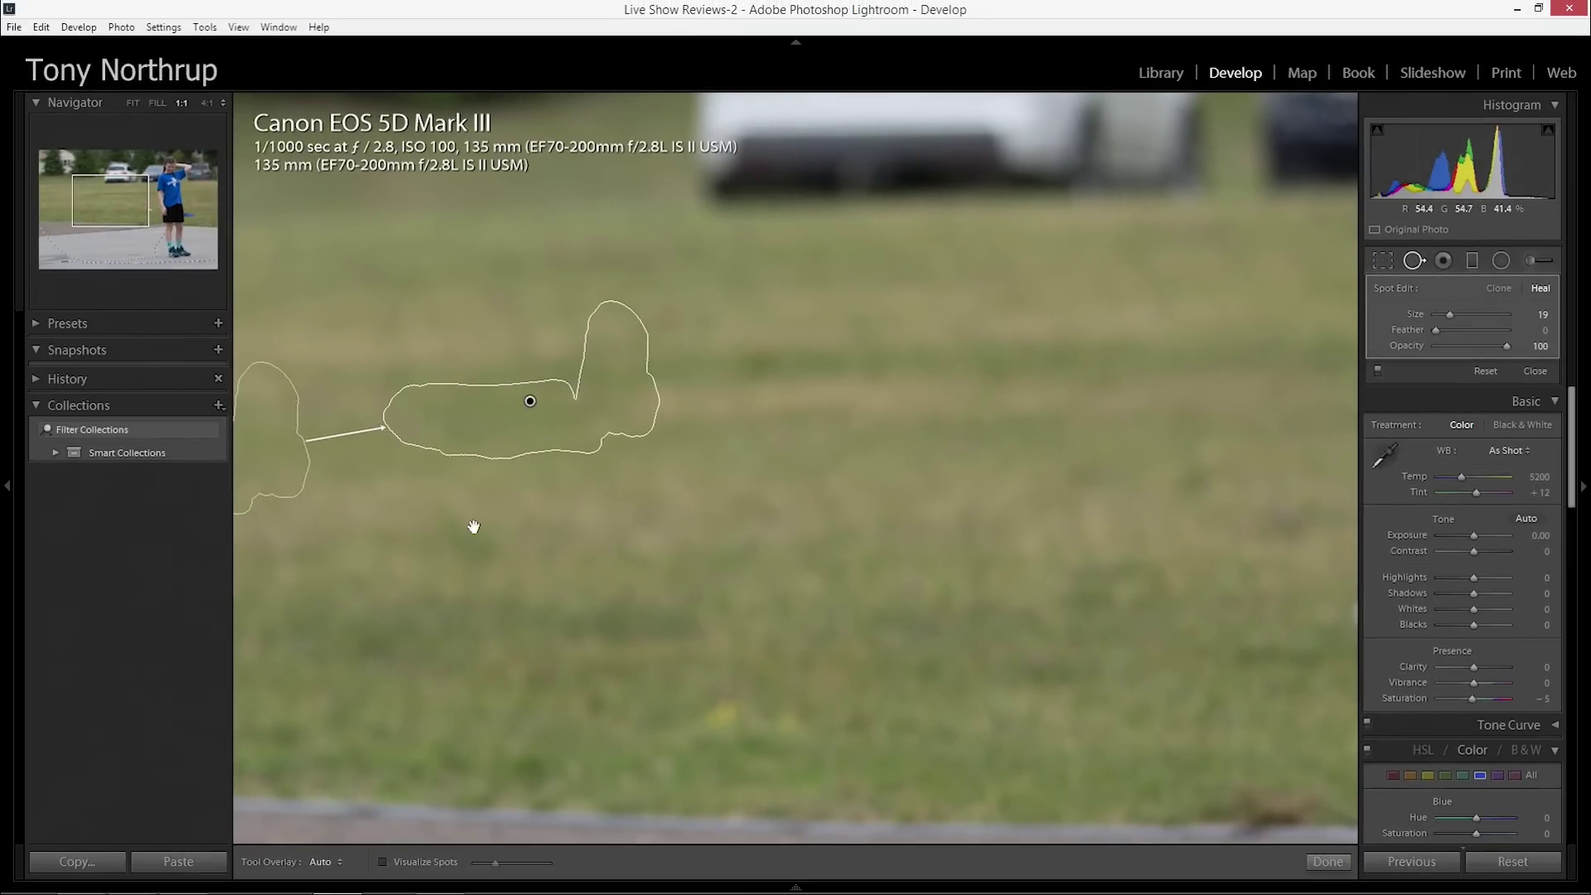
left_click_drag(474, 527, 657, 522)
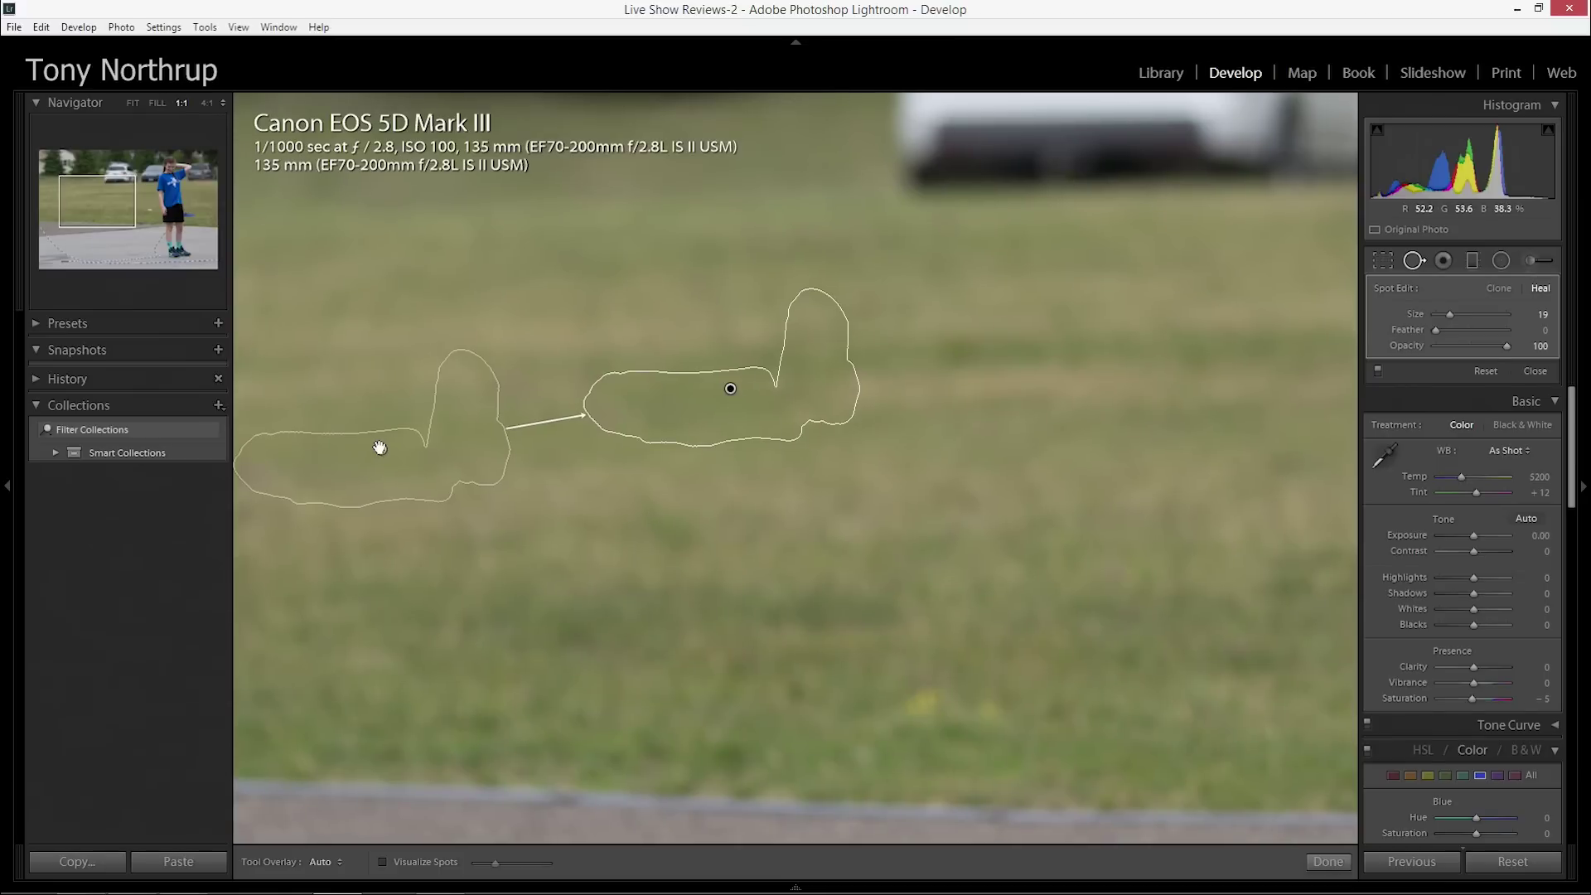
mouse_move(416, 457)
left_mouse_down()
mouse_move(736, 419)
mouse_move(864, 362)
mouse_move(1077, 345)
mouse_move(1063, 379)
left_mouse_up()
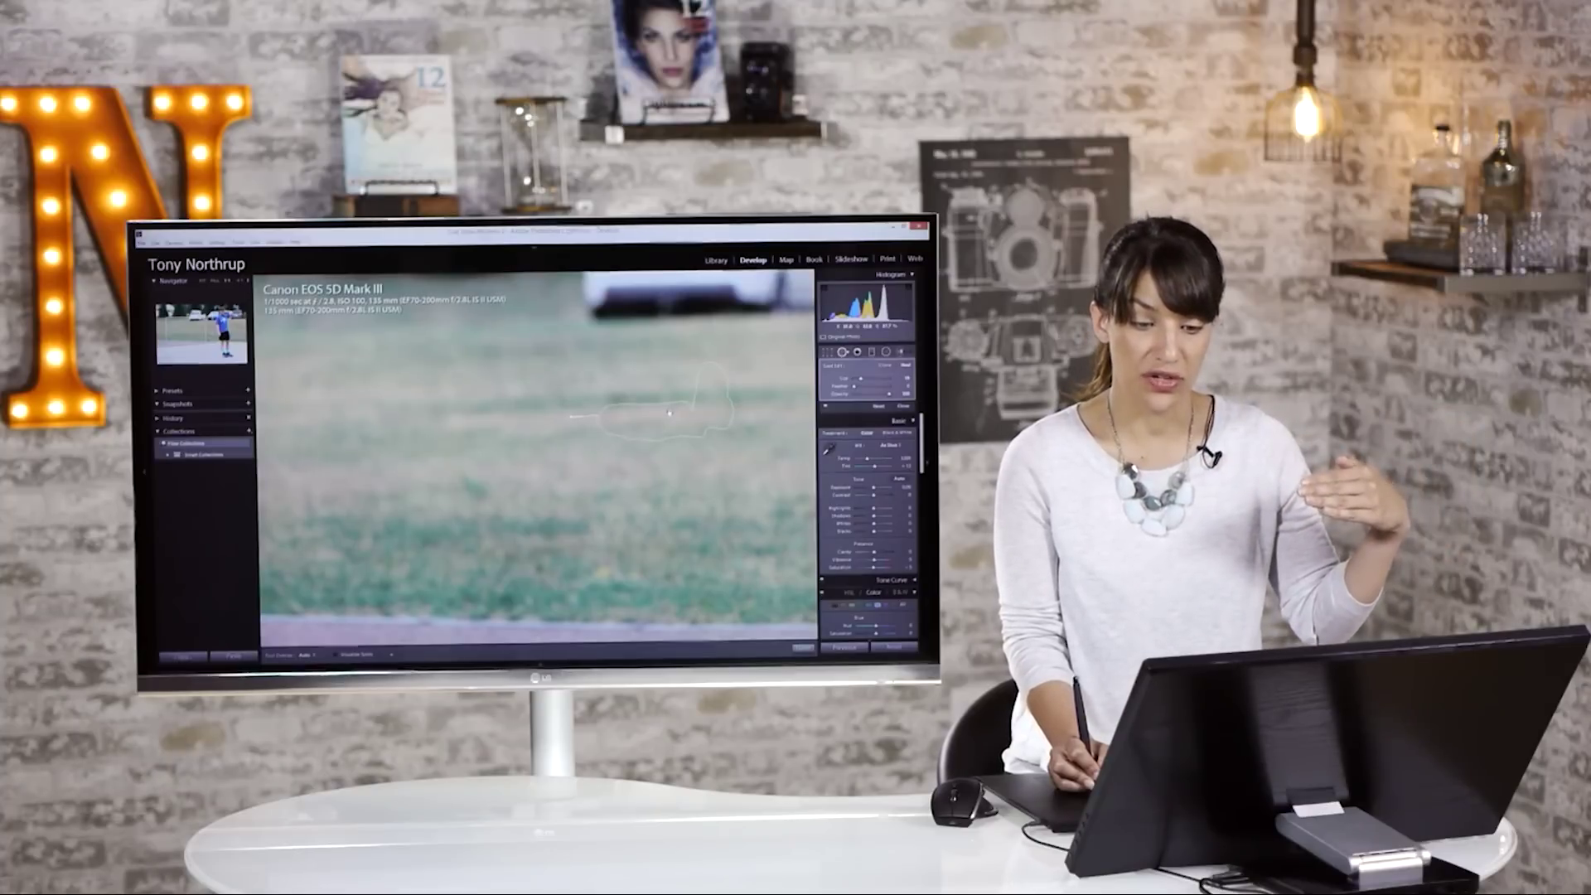
View the whole photo, then zoom to 1:1 on the blue cloth beside the girl's shorts
left_click_drag(670, 410, 666, 421)
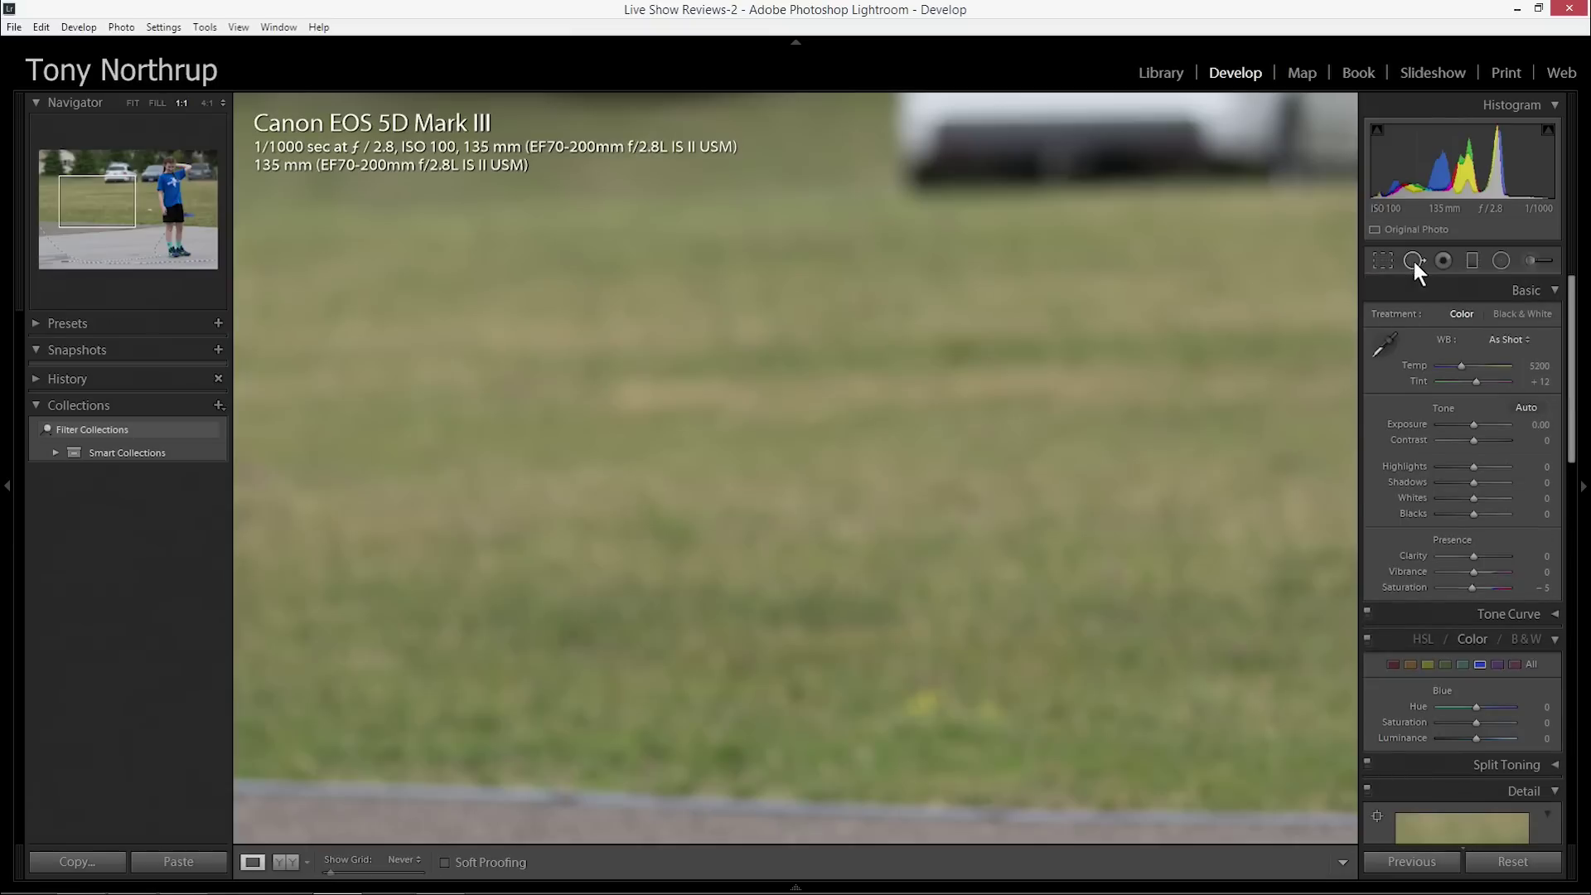
key("z")
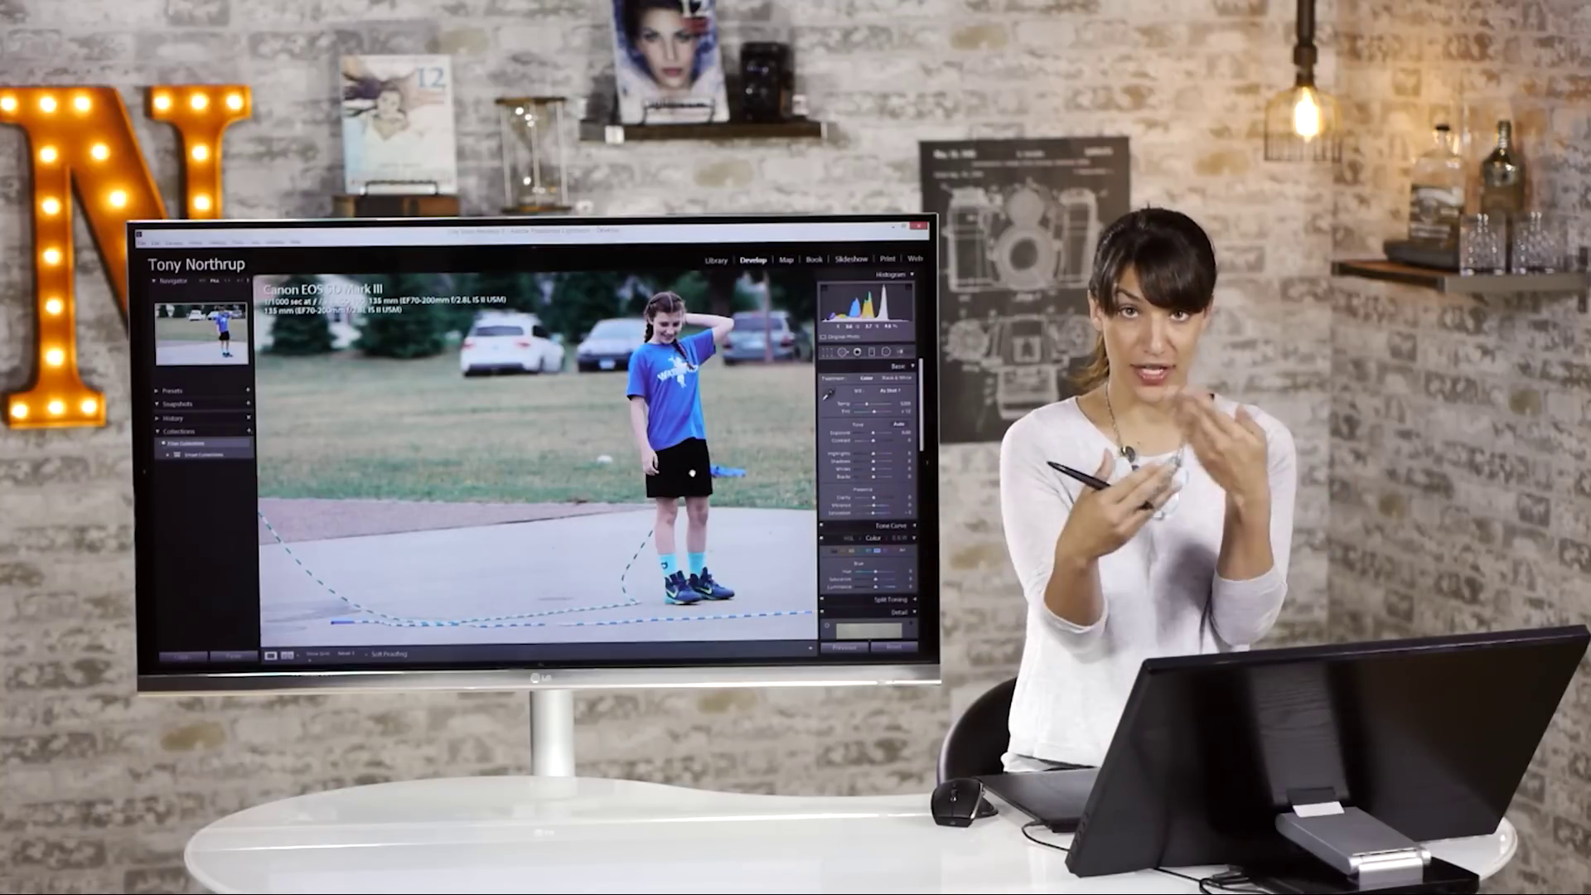
left_click(691, 473)
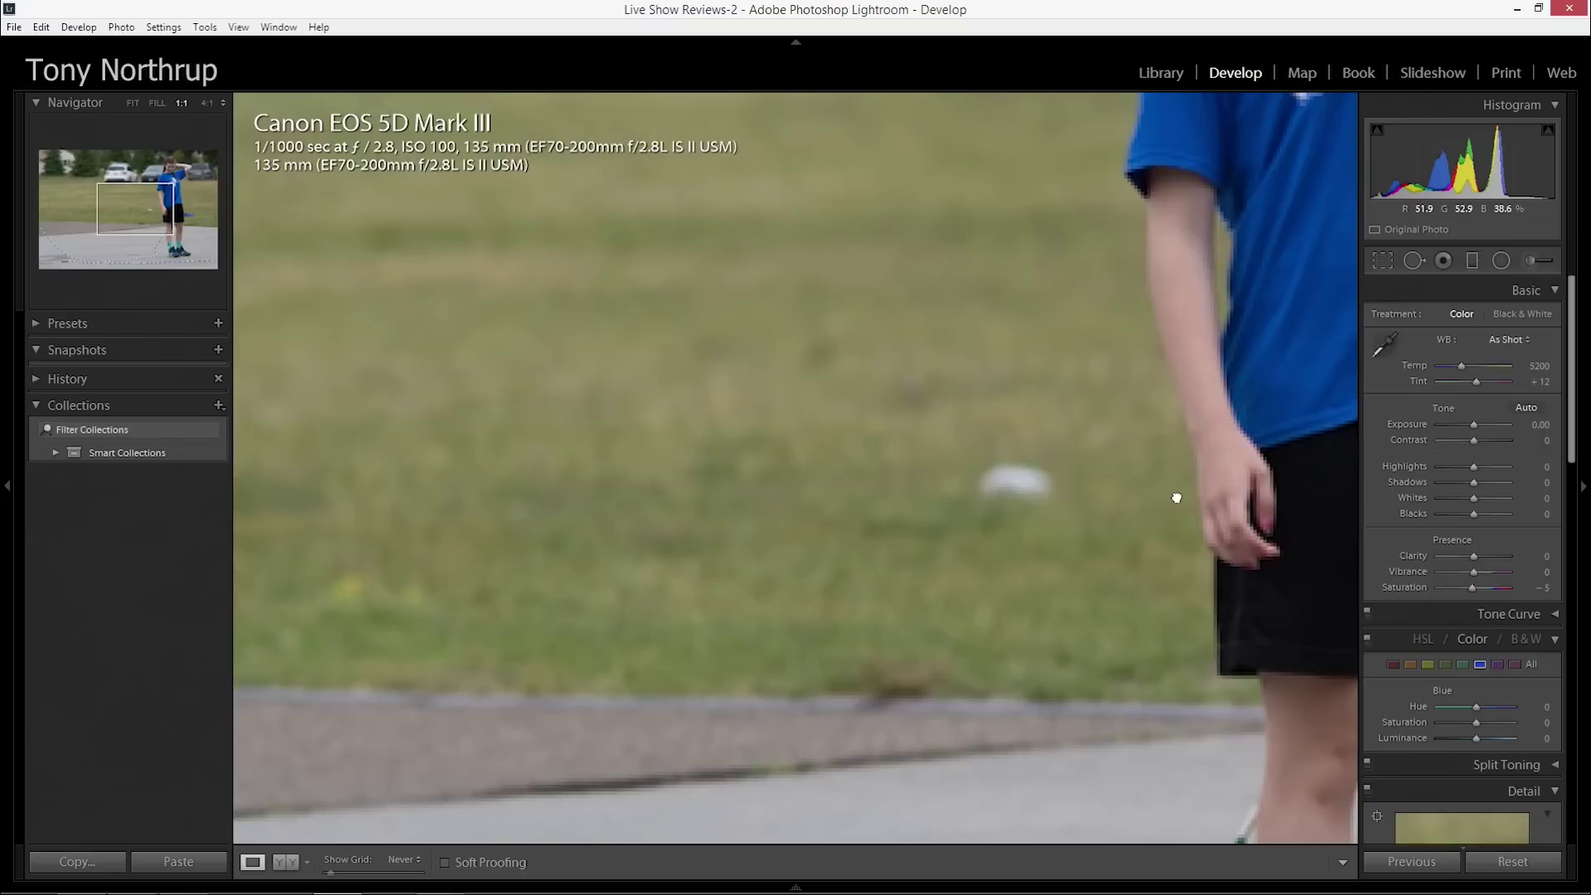
left_click_drag(1176, 497, 701, 516)
left_click_drag(1007, 590, 819, 506)
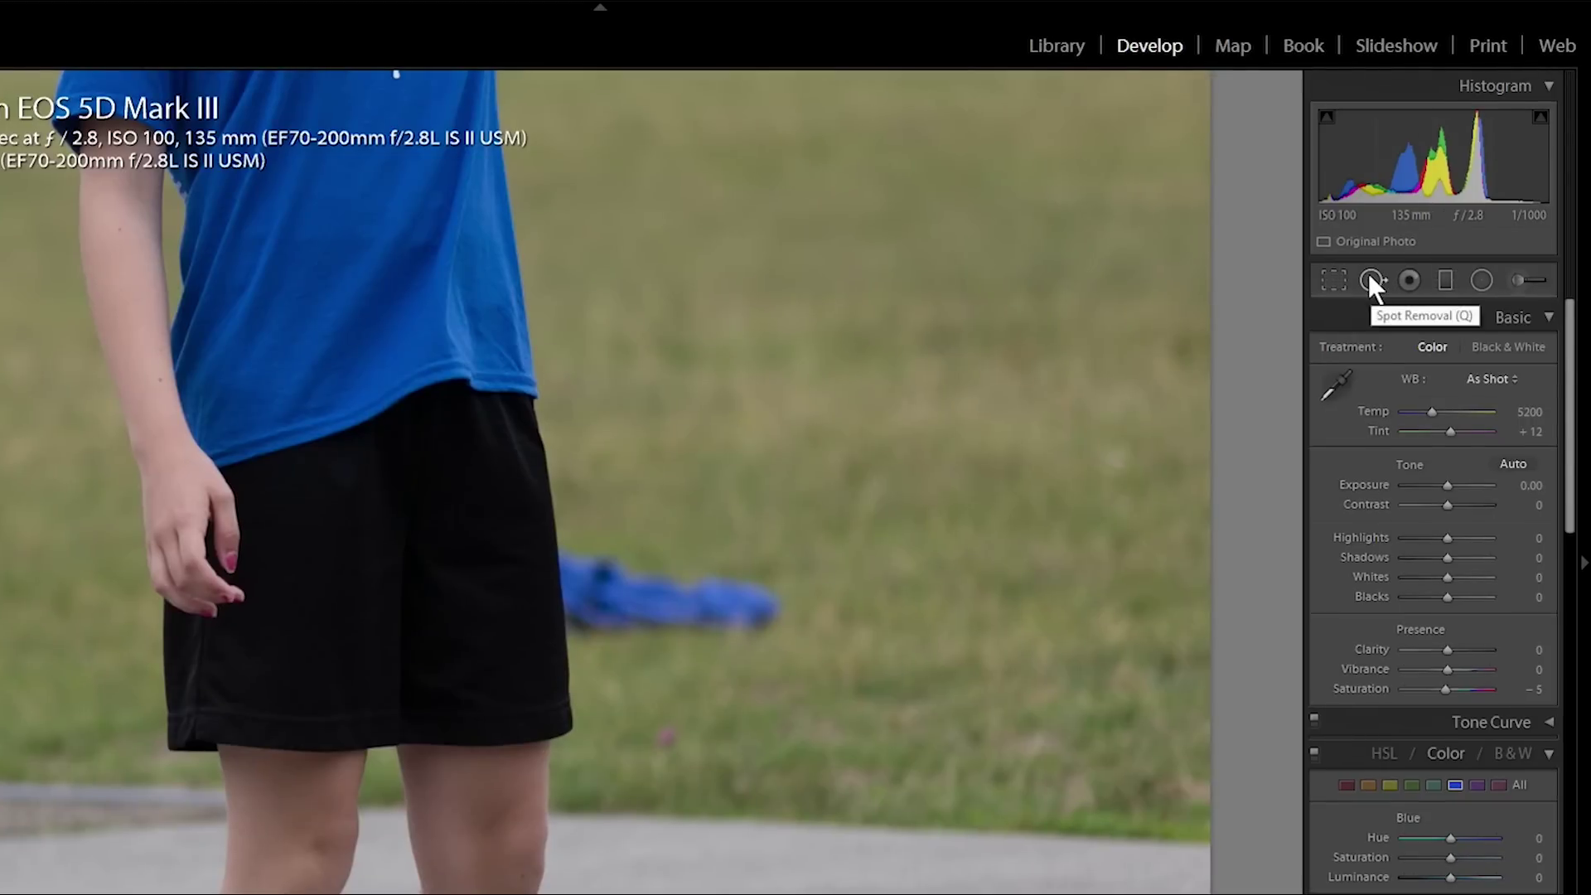
left_click(1370, 281)
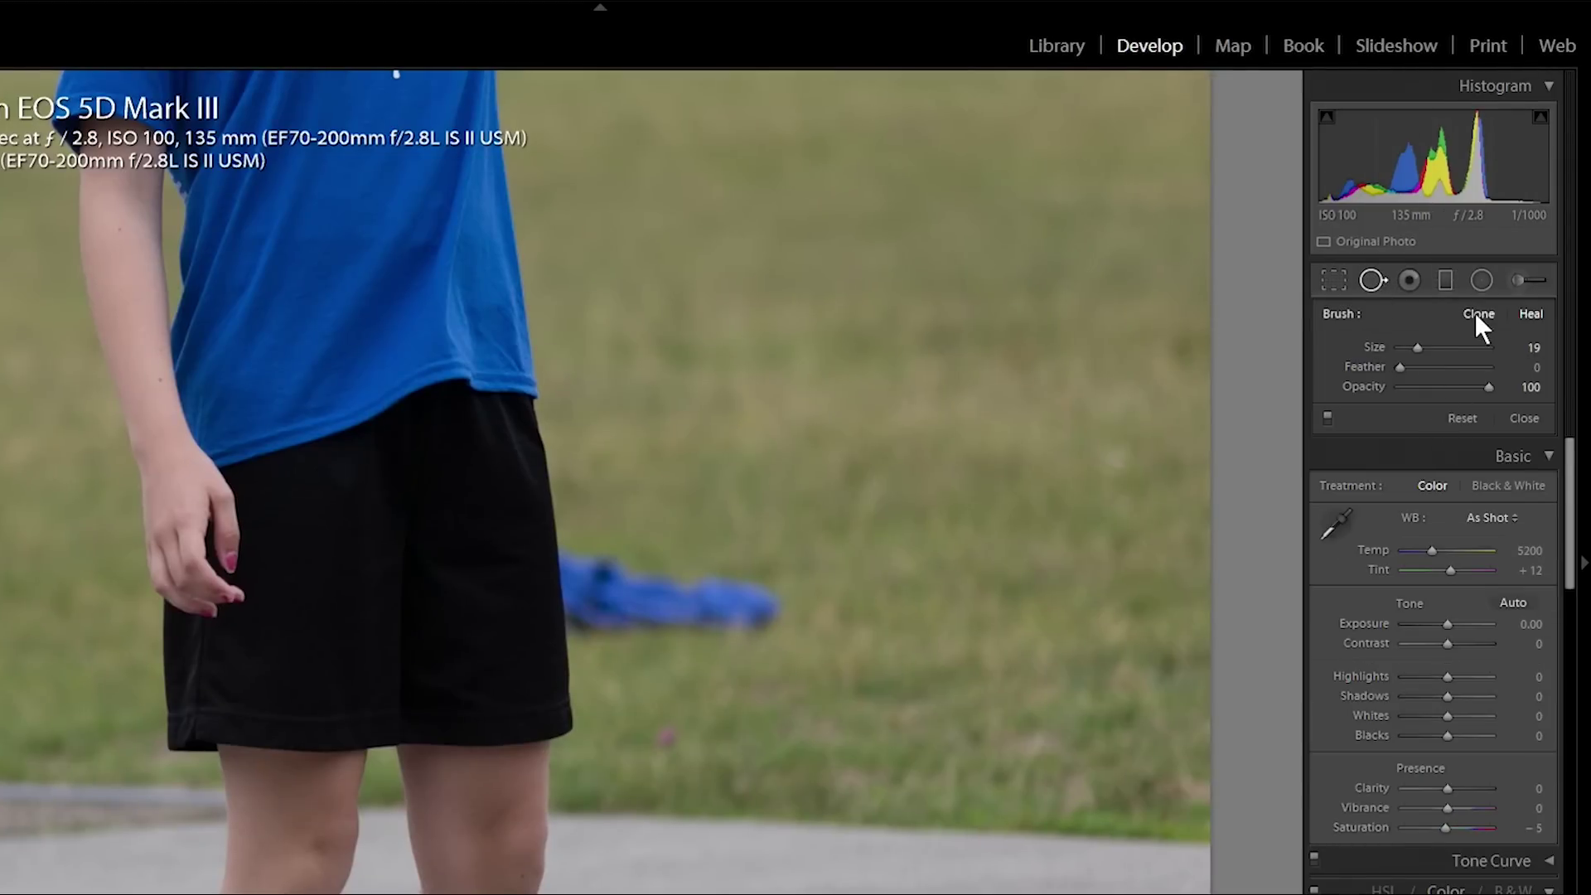
Clone grass at size 7 over the blue cloth's end along the shorts, sourcing grass above
left_click(1472, 312)
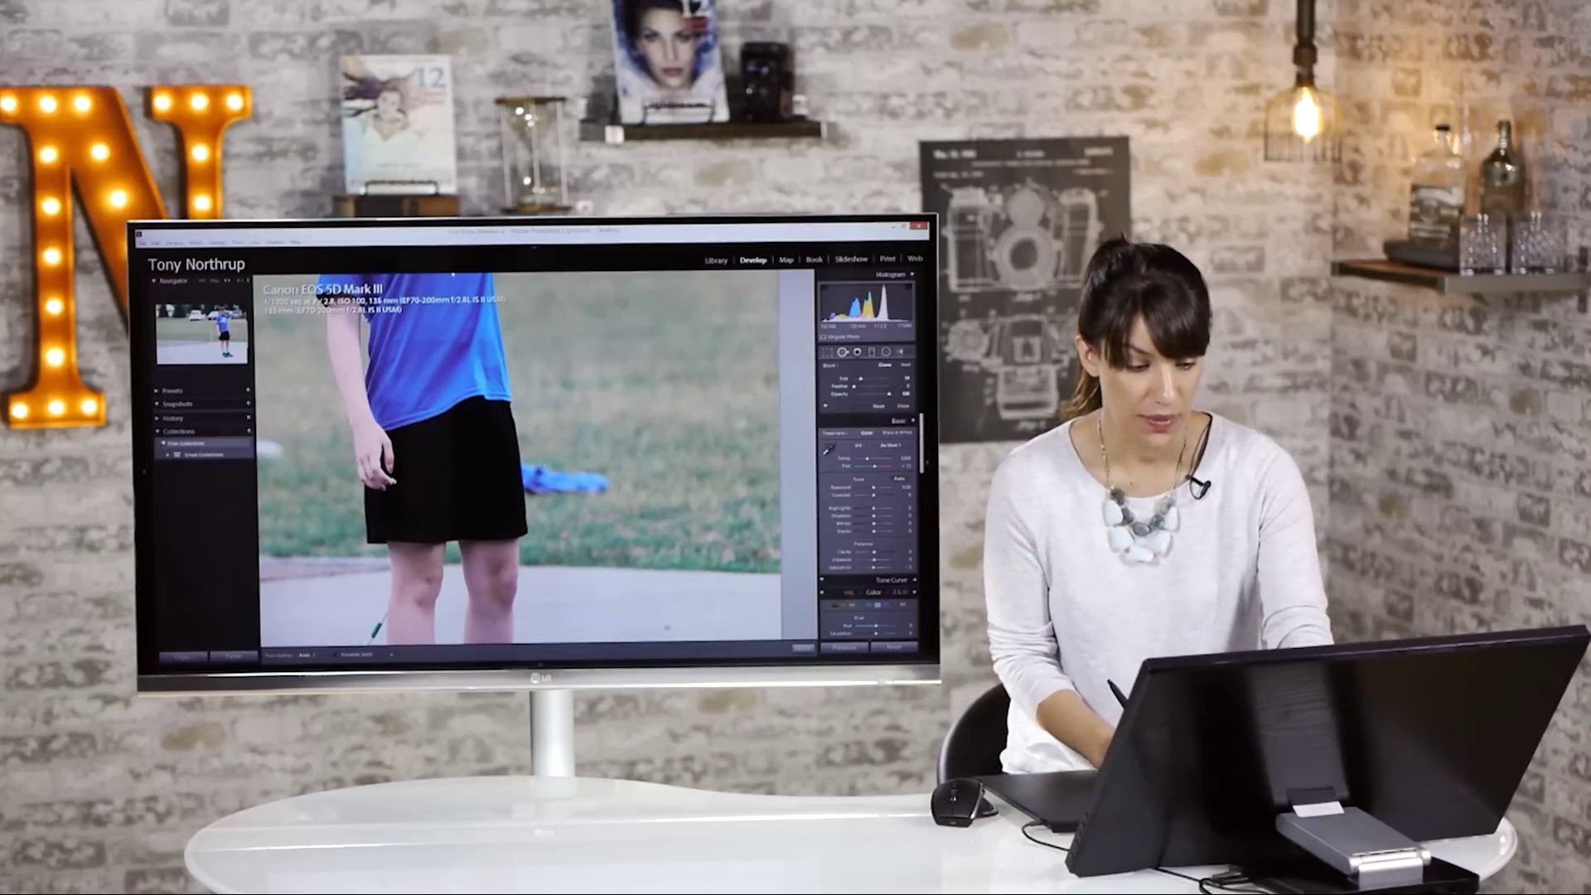
key("z")
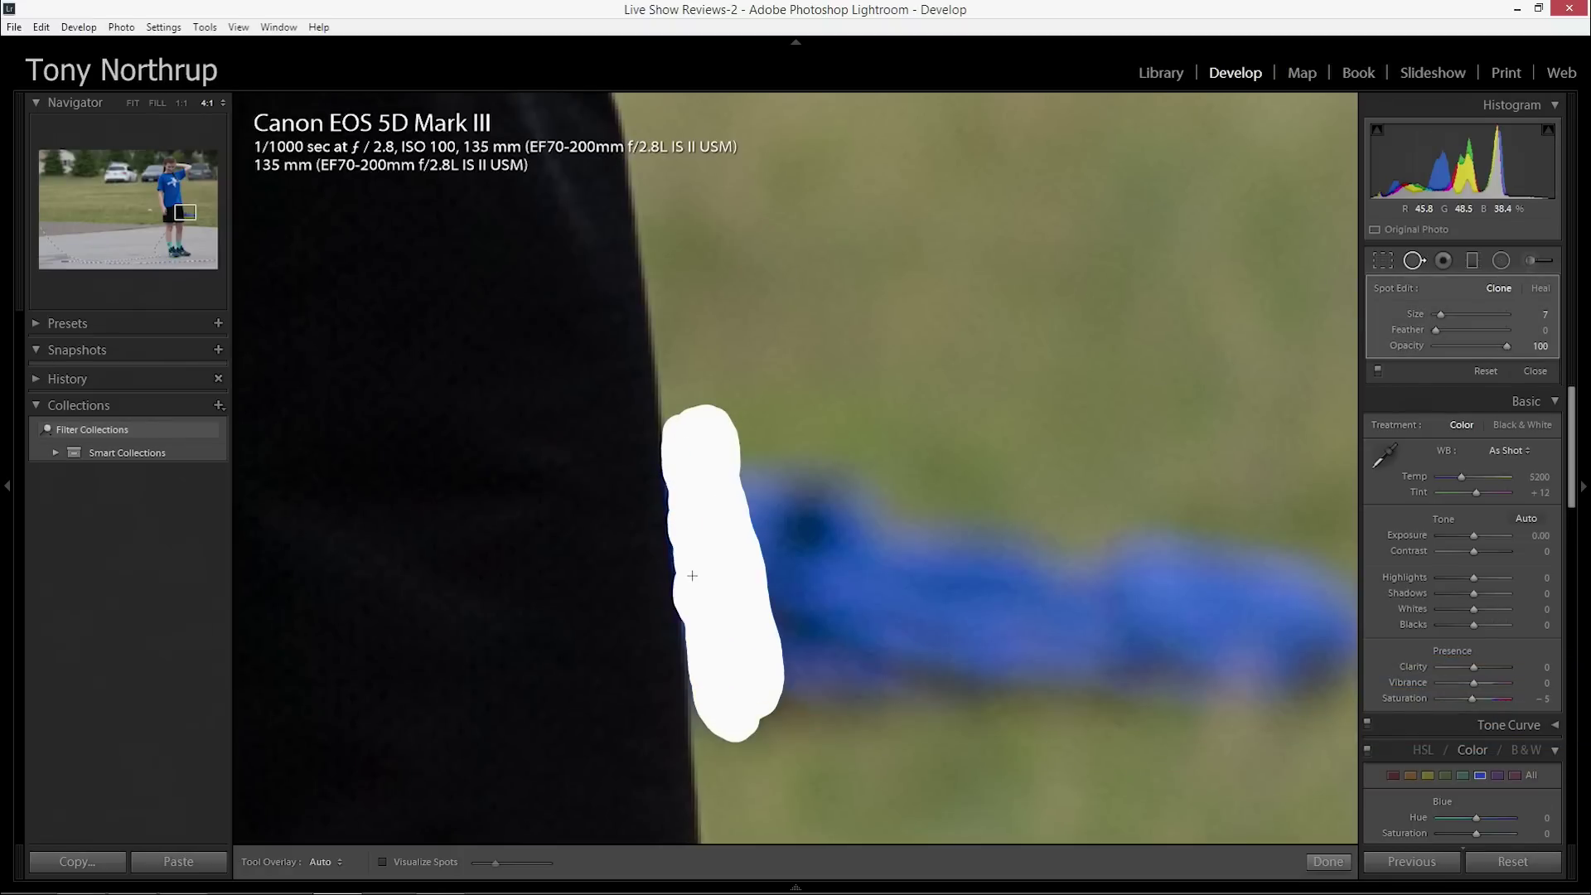
mouse_move(727, 660)
left_mouse_down()
mouse_move(732, 525)
mouse_move(771, 537)
mouse_move(775, 719)
mouse_move(753, 484)
mouse_move(774, 468)
mouse_move(783, 523)
left_mouse_up()
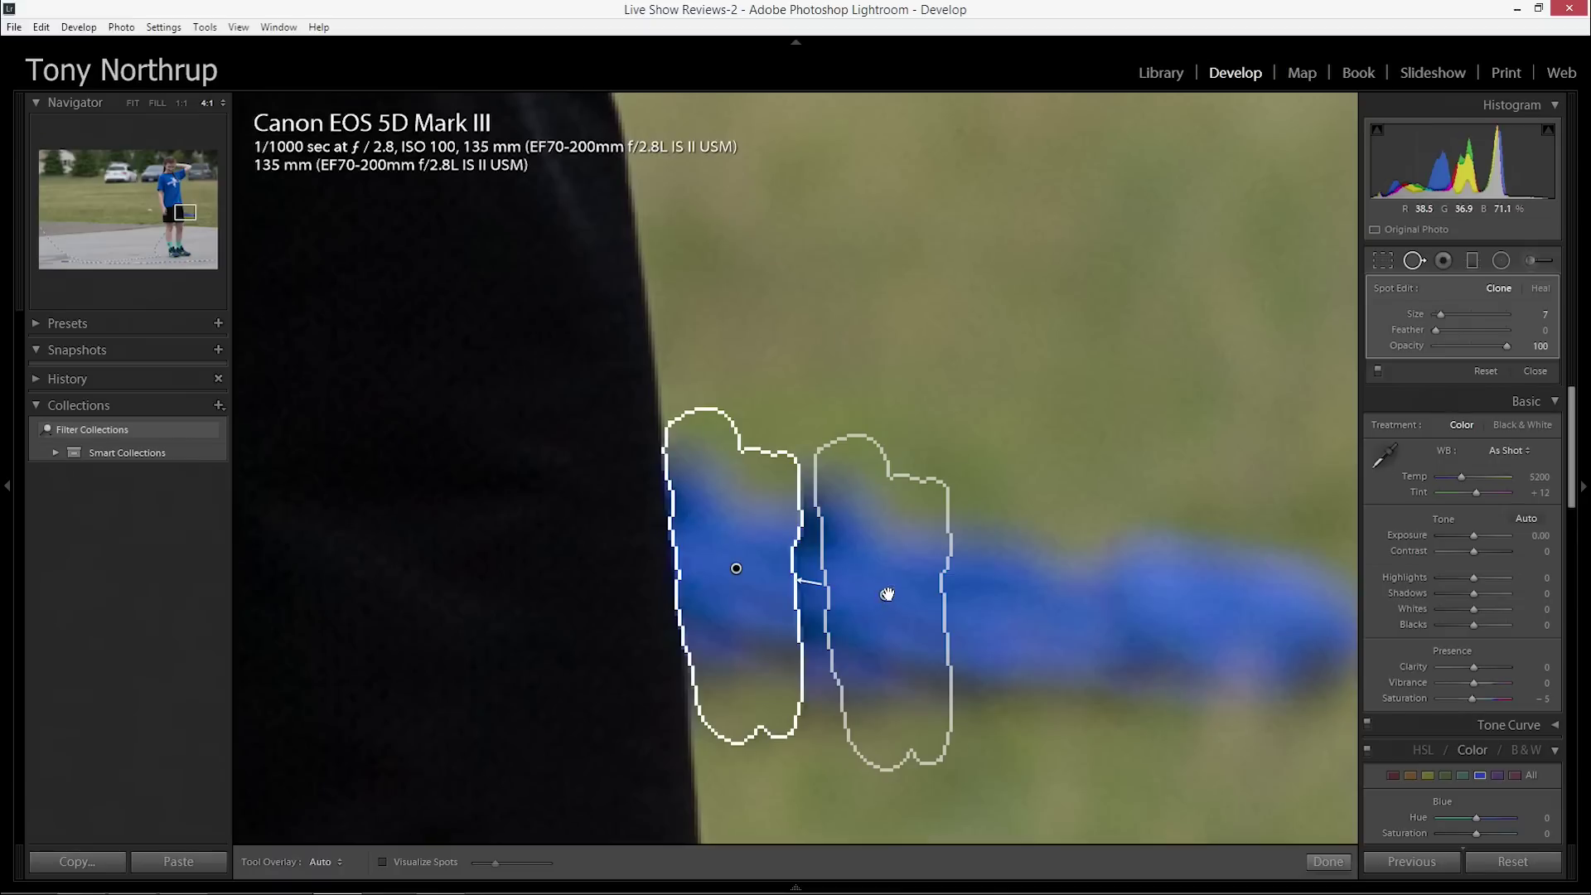
mouse_move(884, 591)
left_mouse_down()
mouse_move(870, 508)
mouse_move(796, 354)
left_mouse_up()
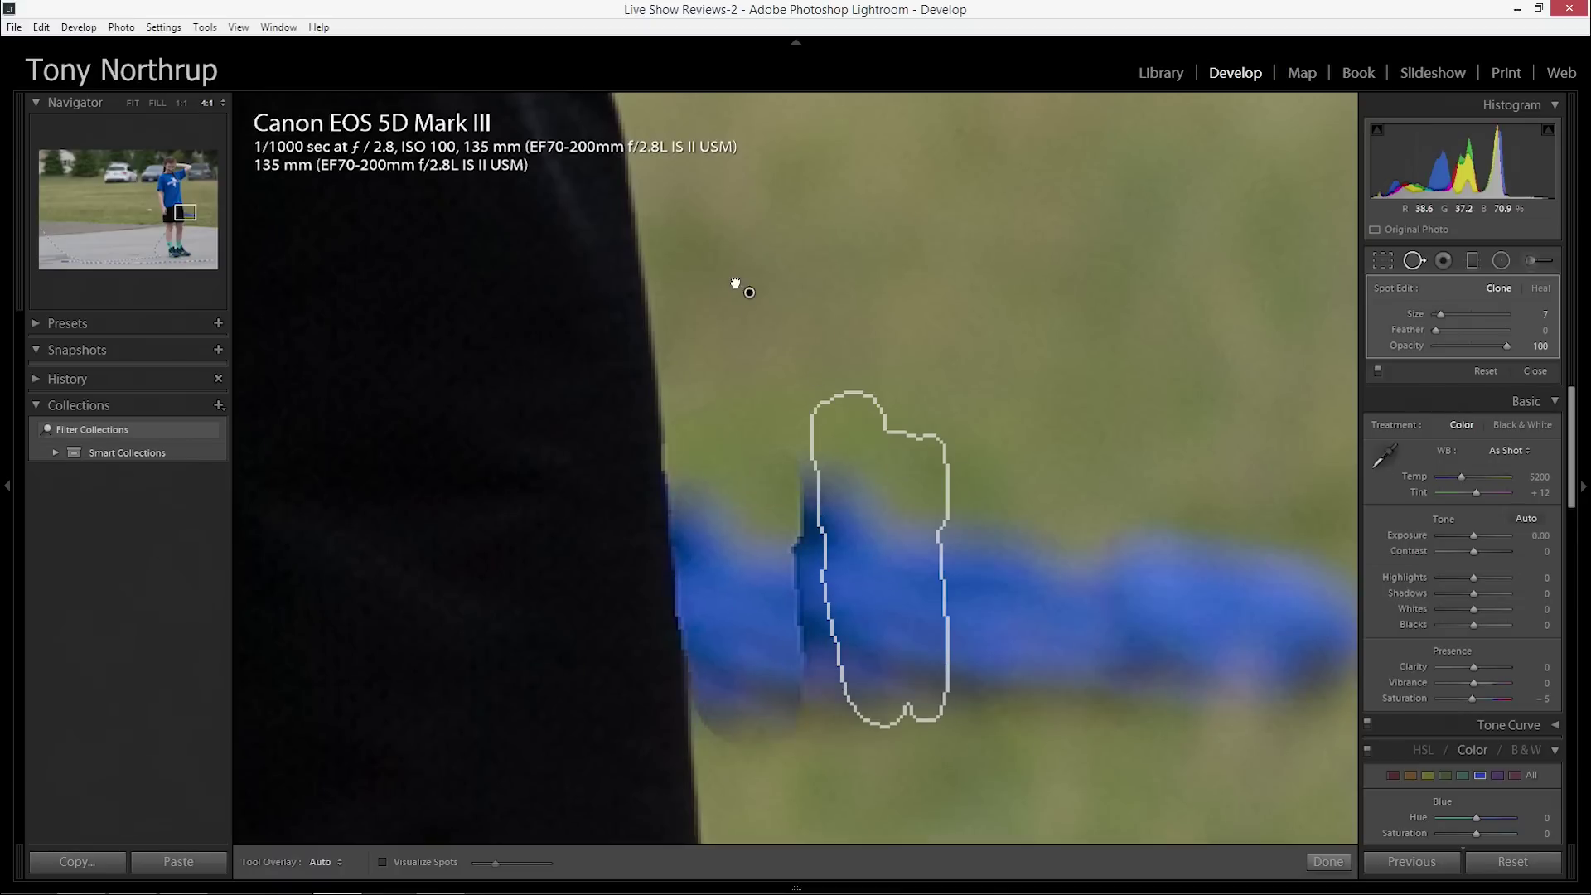
mouse_move(734, 284)
left_mouse_down()
mouse_move(688, 246)
mouse_move(701, 240)
left_mouse_up()
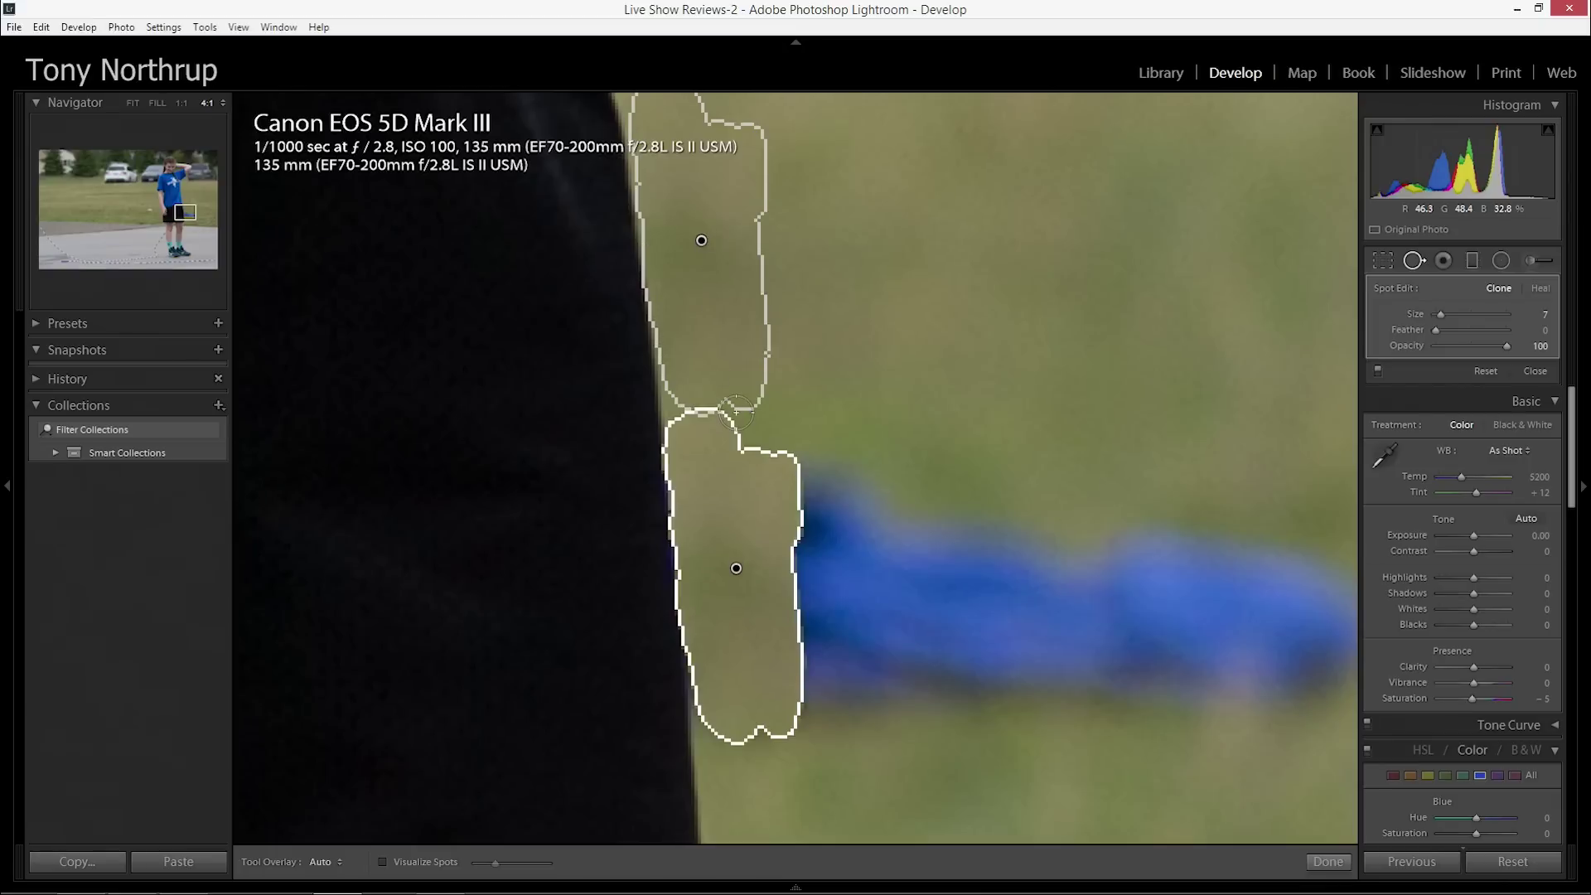
left_click(1409, 256)
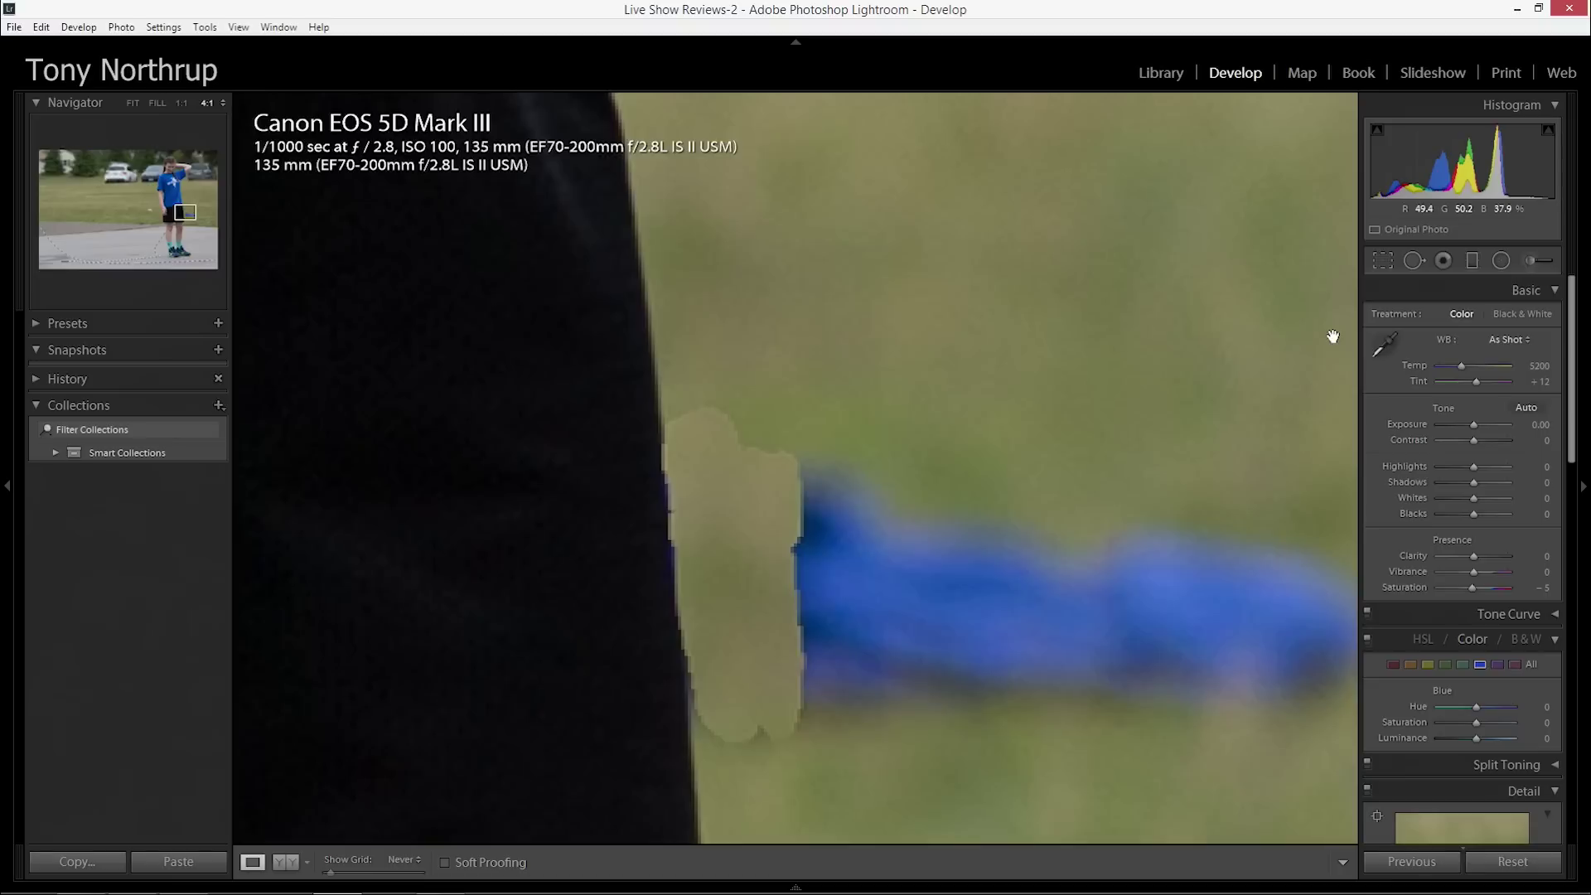
Soften the clone patch over the blue cloth to feather 24
left_click(1410, 257)
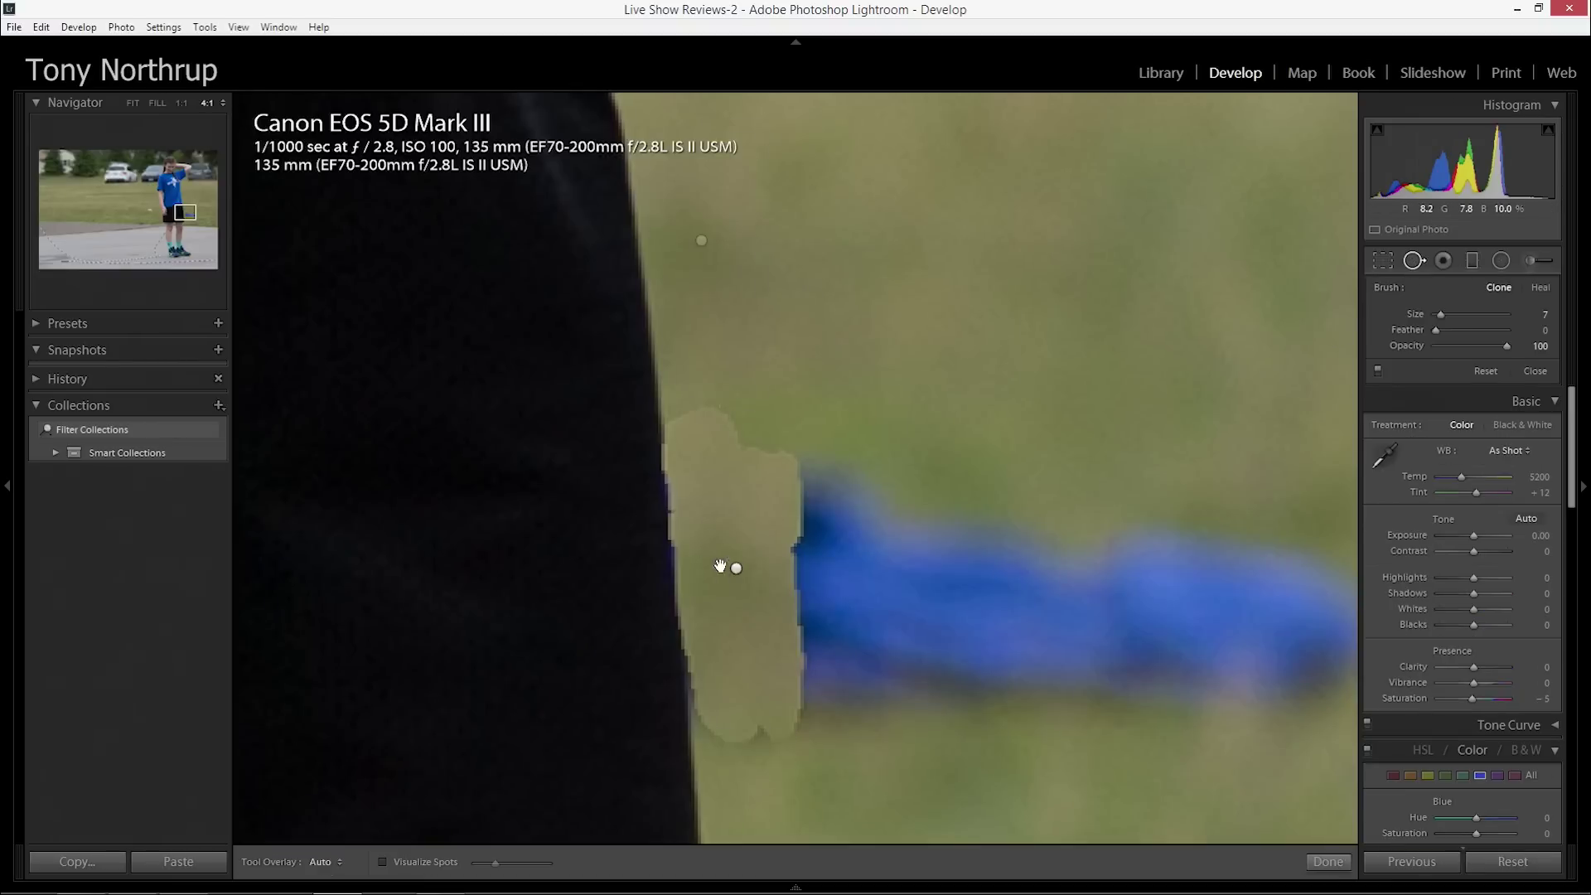
left_click_drag(719, 566, 721, 568)
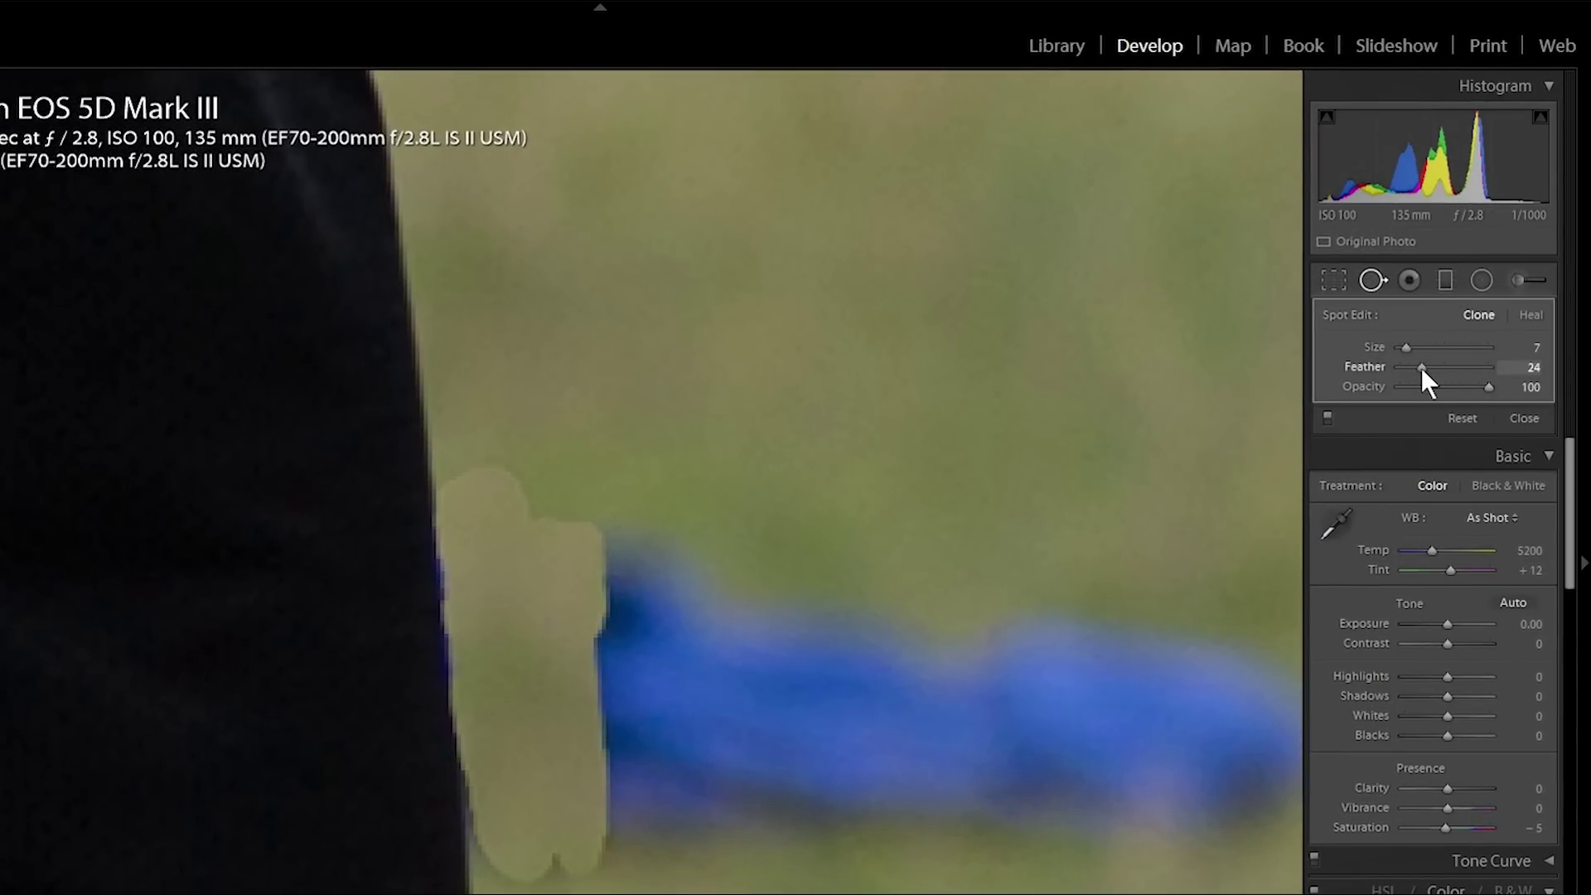
left_click_drag(1423, 368, 1420, 368)
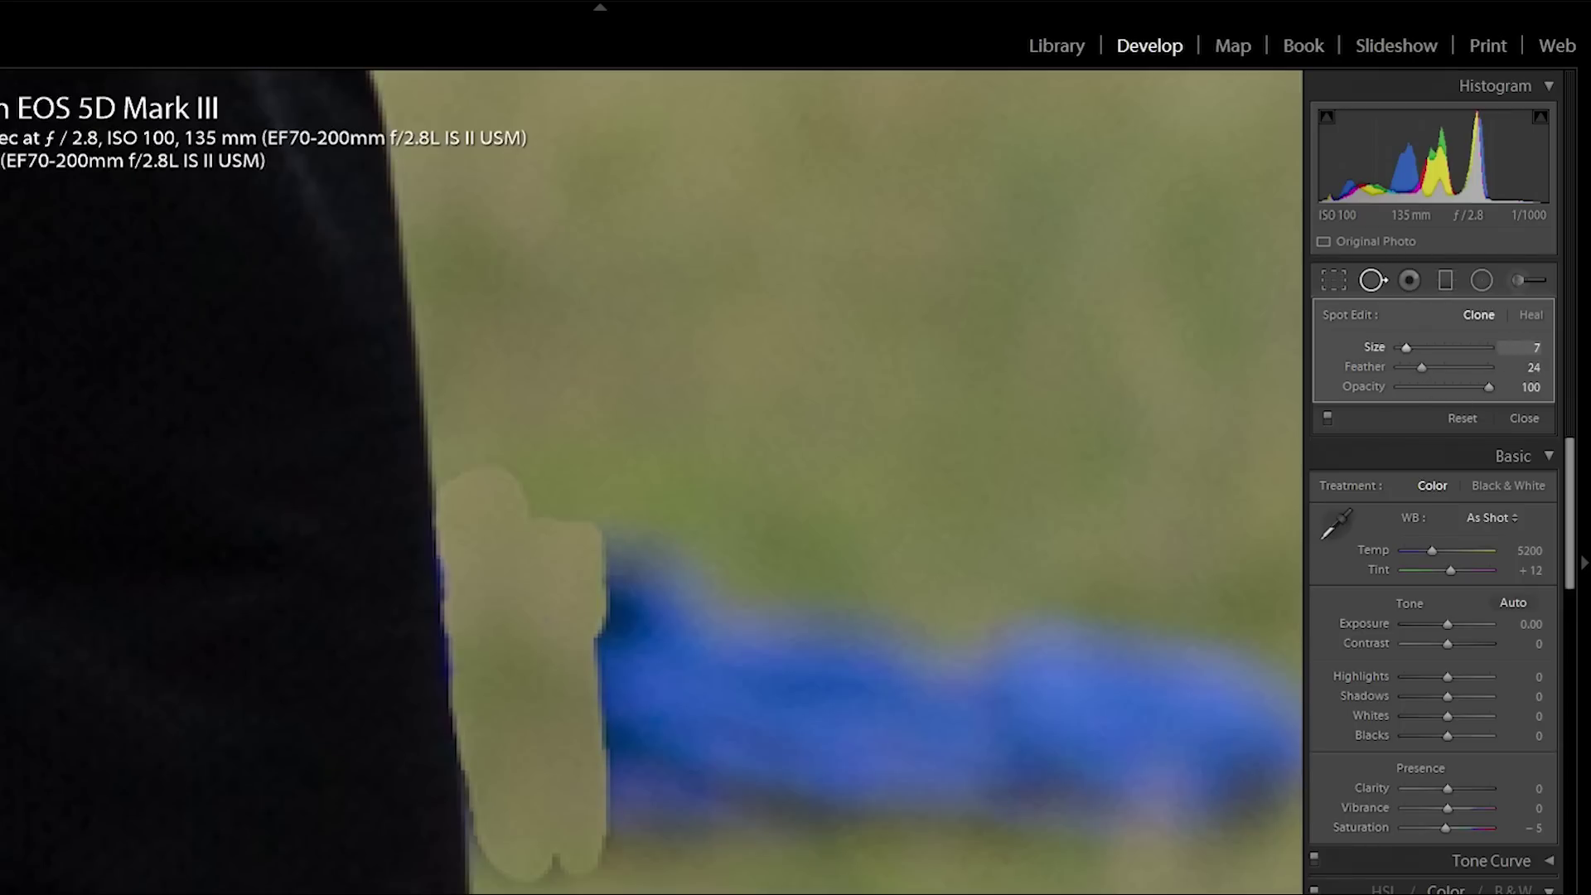
Switch to Heal, enlarge the brush, and paint a heal along the blue rope handle
left_click(1399, 280)
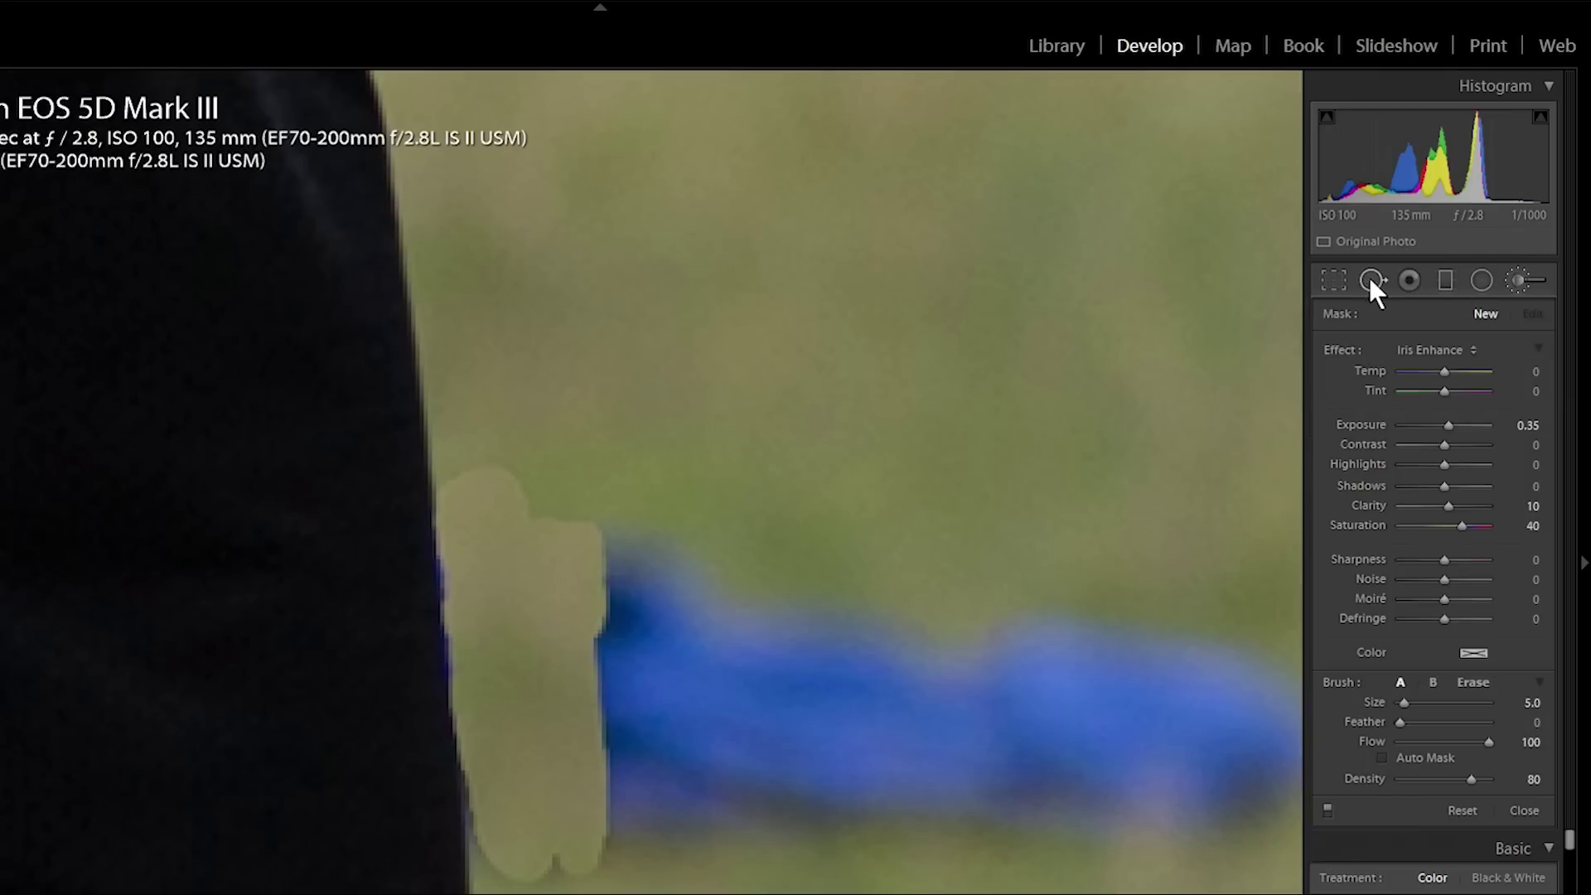
left_click(1371, 280)
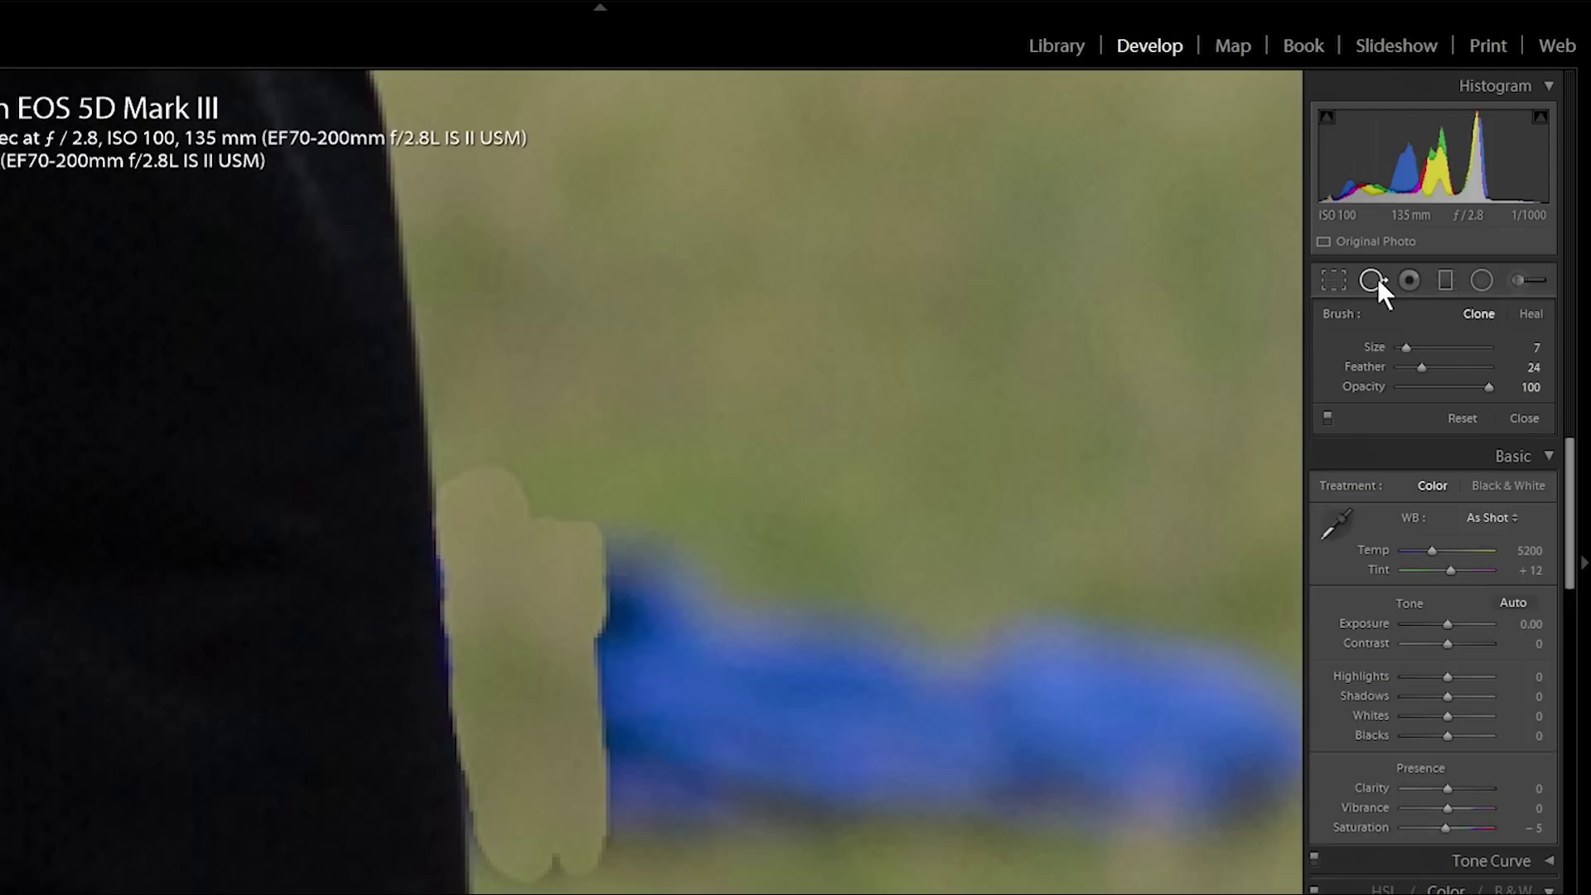
left_click(1526, 311)
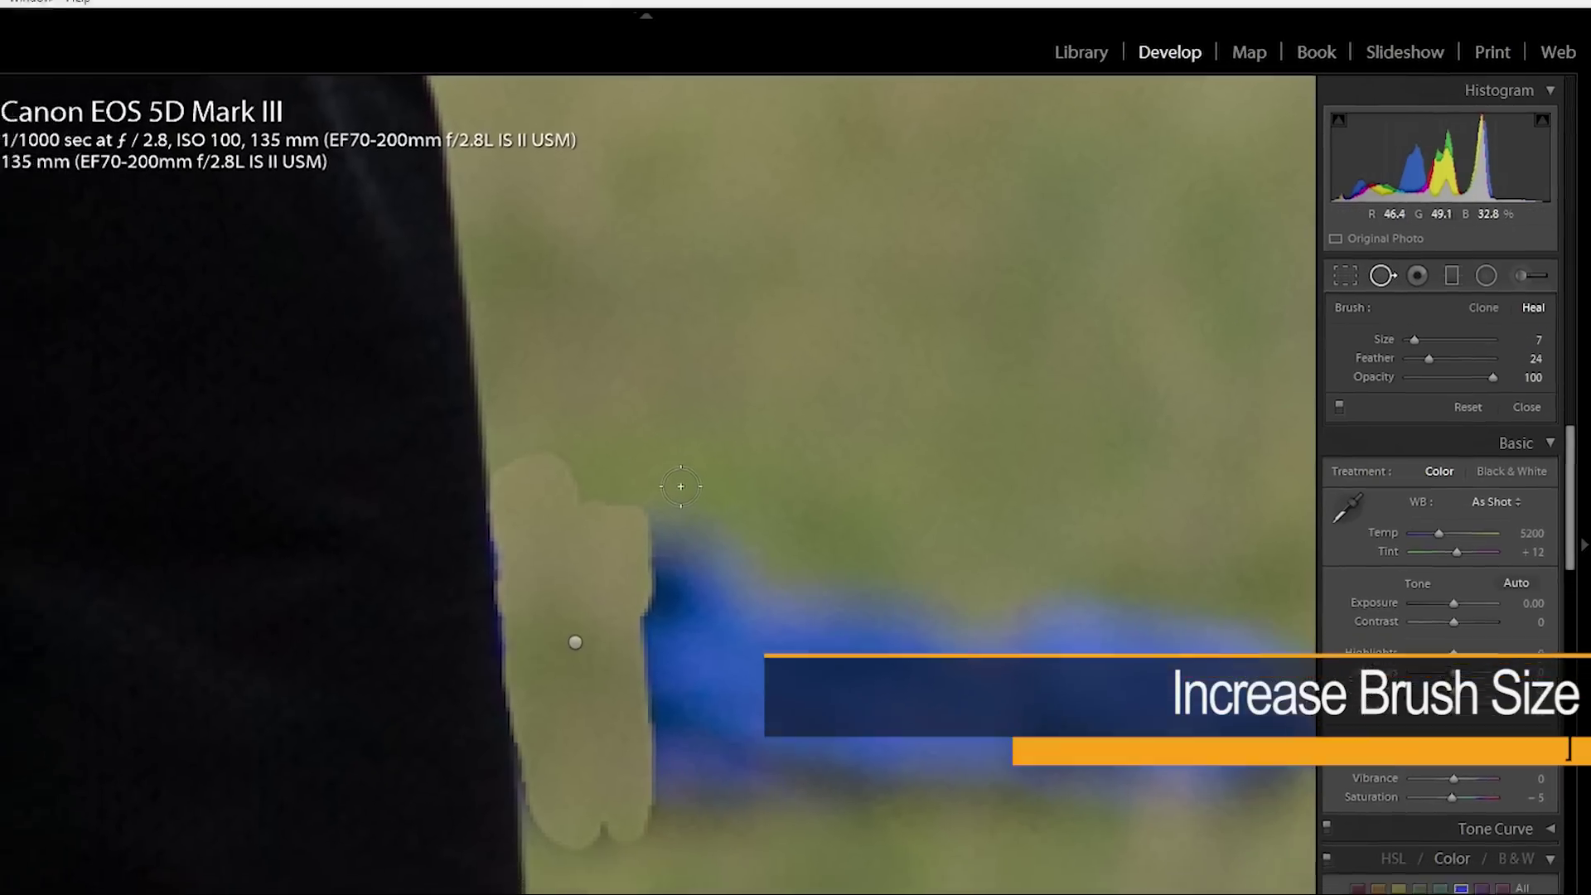
key("bracketright")
key("bracketright")
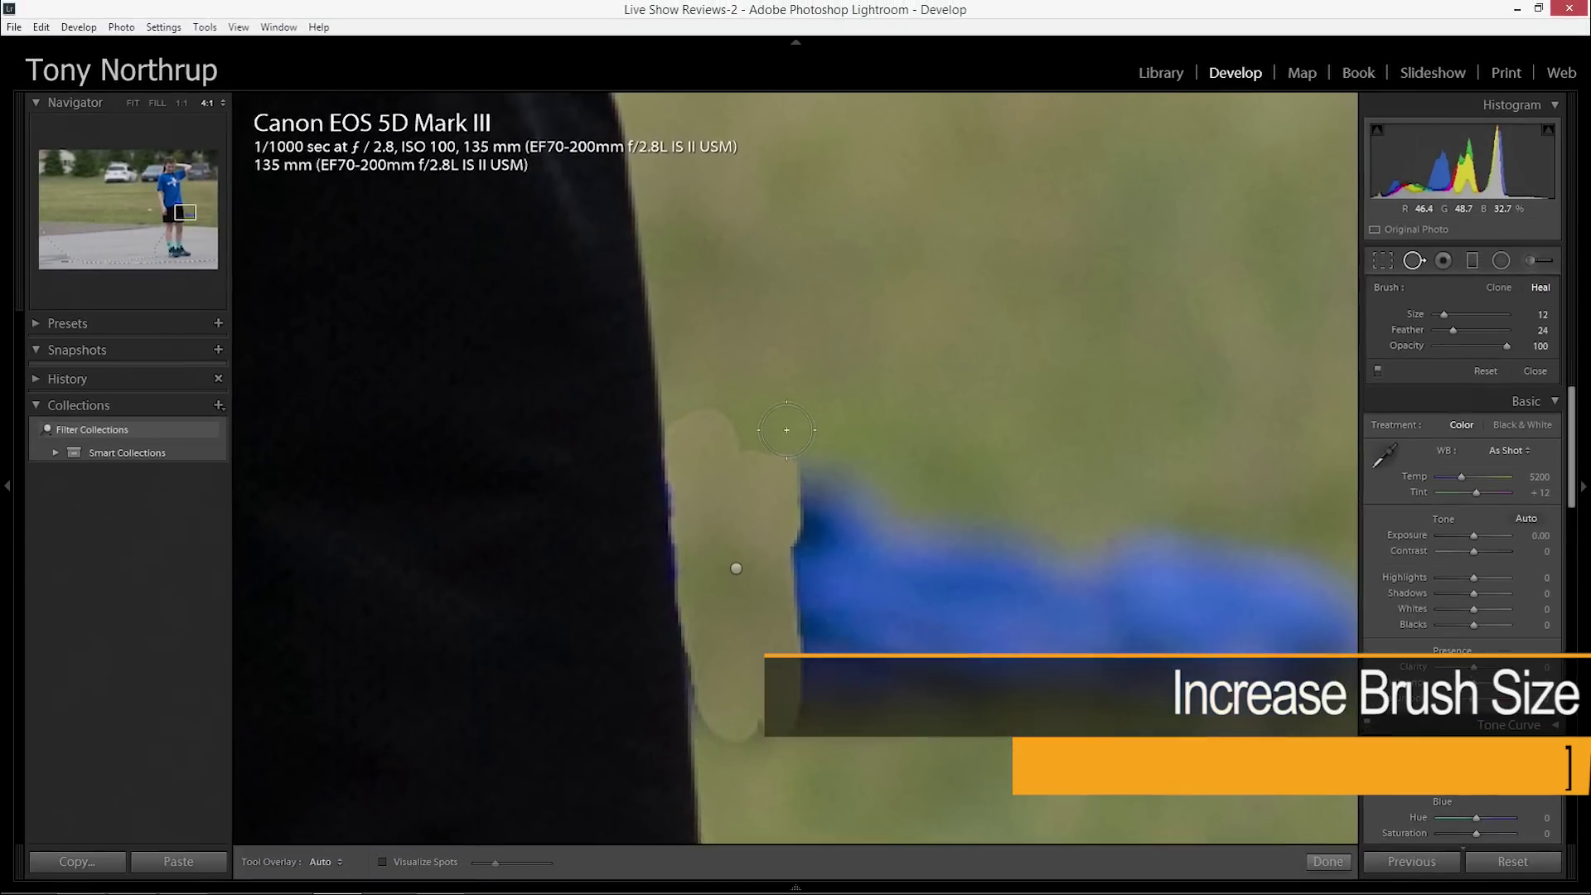
mouse_move(770, 429)
left_mouse_down()
mouse_move(710, 418)
mouse_move(756, 413)
mouse_move(796, 441)
mouse_move(827, 608)
mouse_move(793, 723)
mouse_move(741, 729)
mouse_move(813, 719)
mouse_move(870, 503)
mouse_move(973, 577)
mouse_move(966, 596)
mouse_move(1042, 526)
mouse_move(1103, 553)
mouse_move(1045, 667)
mouse_move(1183, 603)
mouse_move(1159, 540)
mouse_move(1241, 541)
mouse_move(1258, 568)
mouse_move(1324, 585)
mouse_move(1334, 675)
mouse_move(1225, 710)
mouse_move(1144, 691)
mouse_move(1191, 670)
left_mouse_up()
key("z")
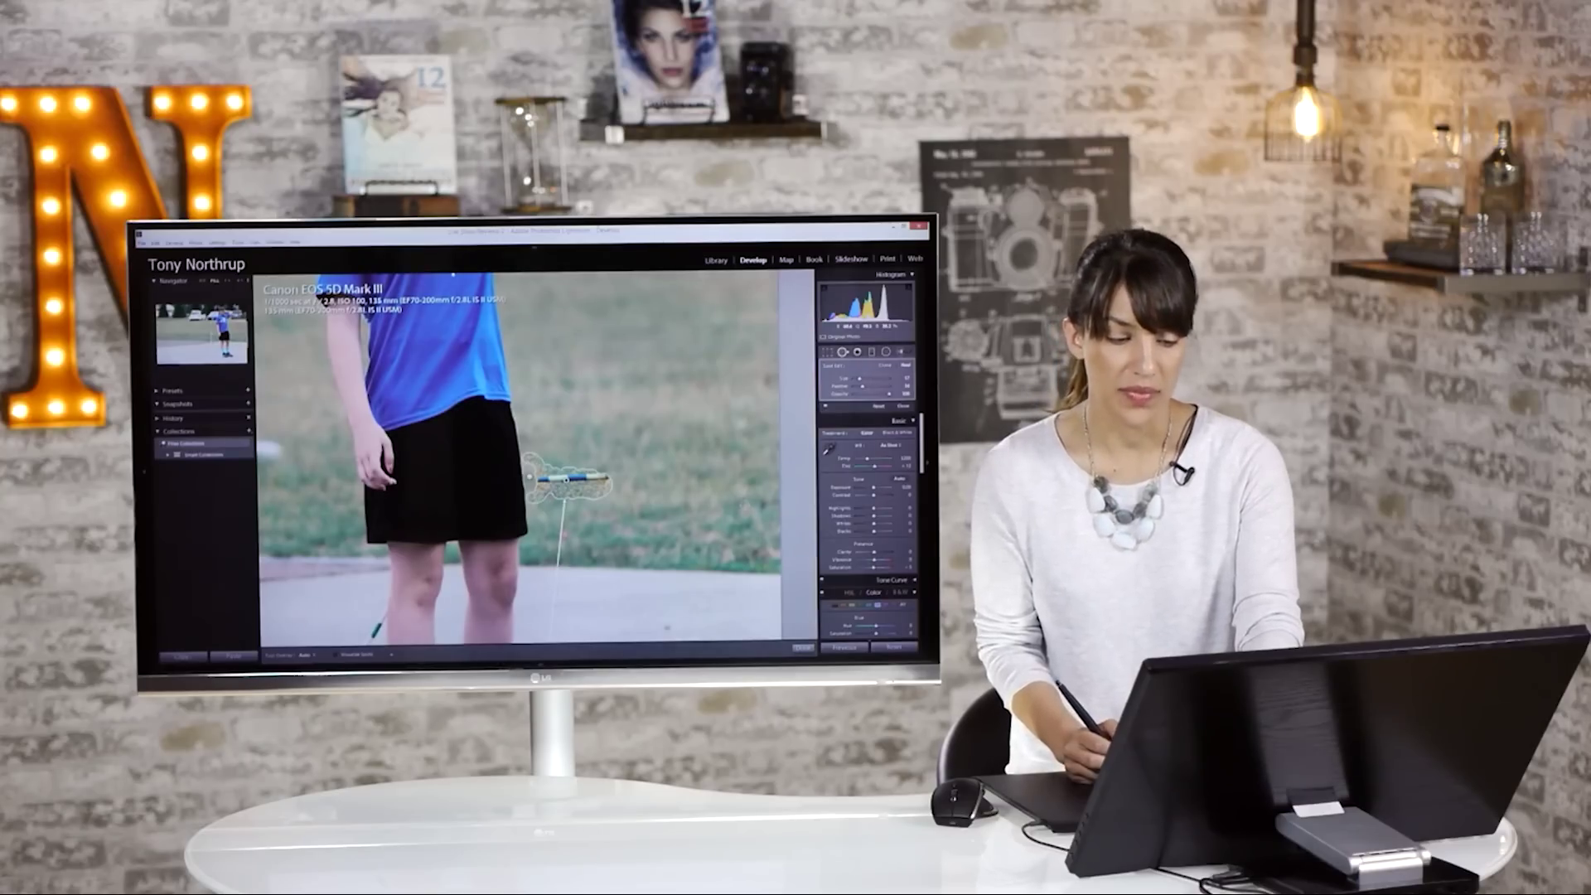
Pick a new heal source on clean grass, nudge it upward, and check it at 4:1
key("z")
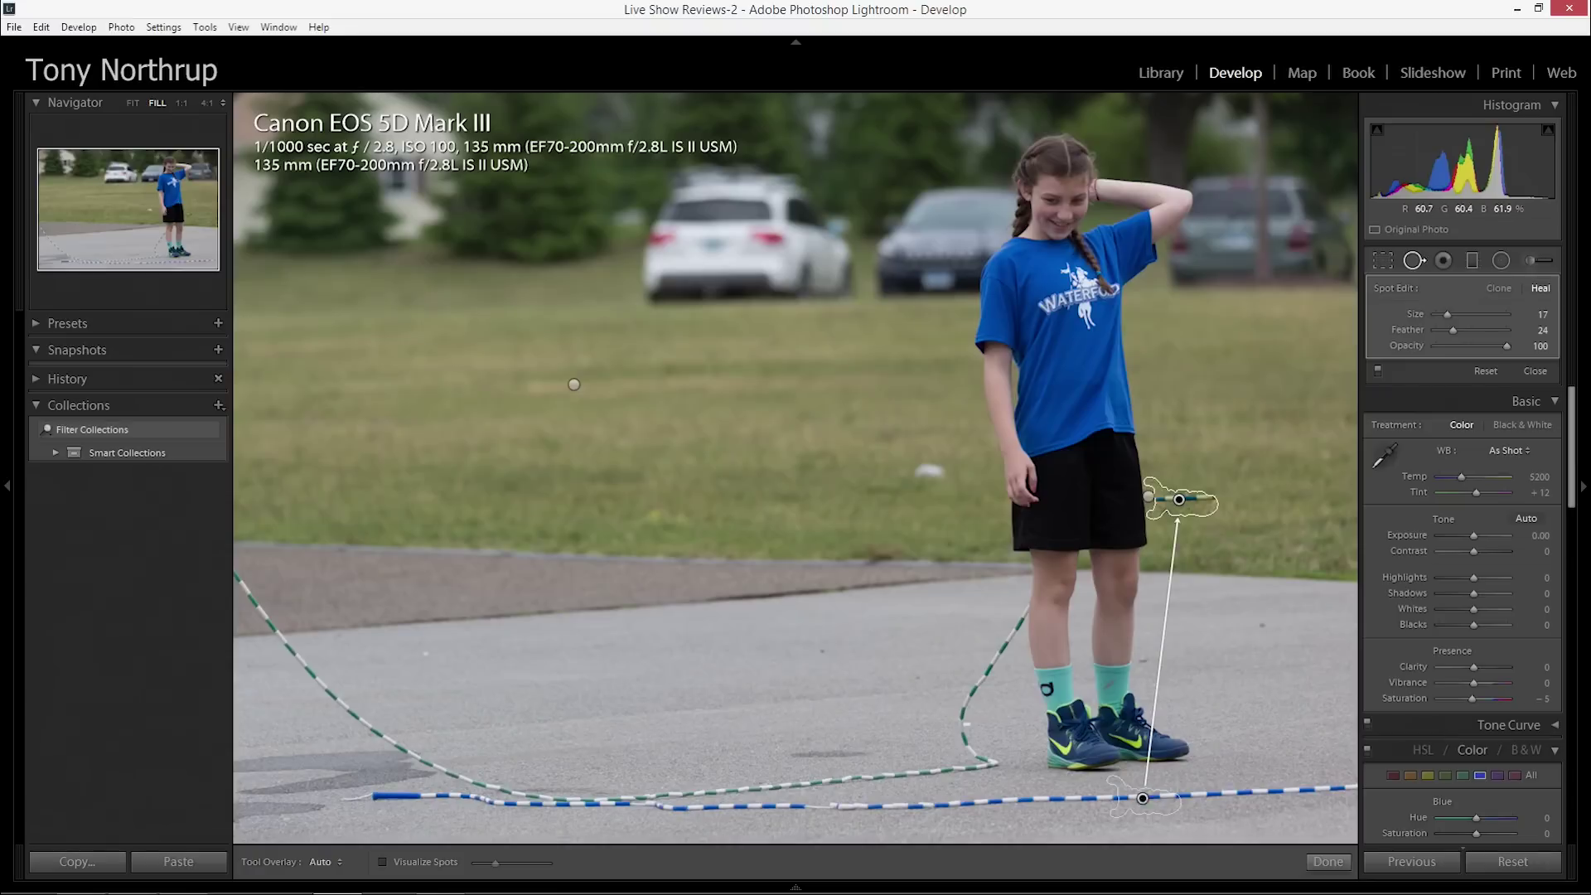
key("slash")
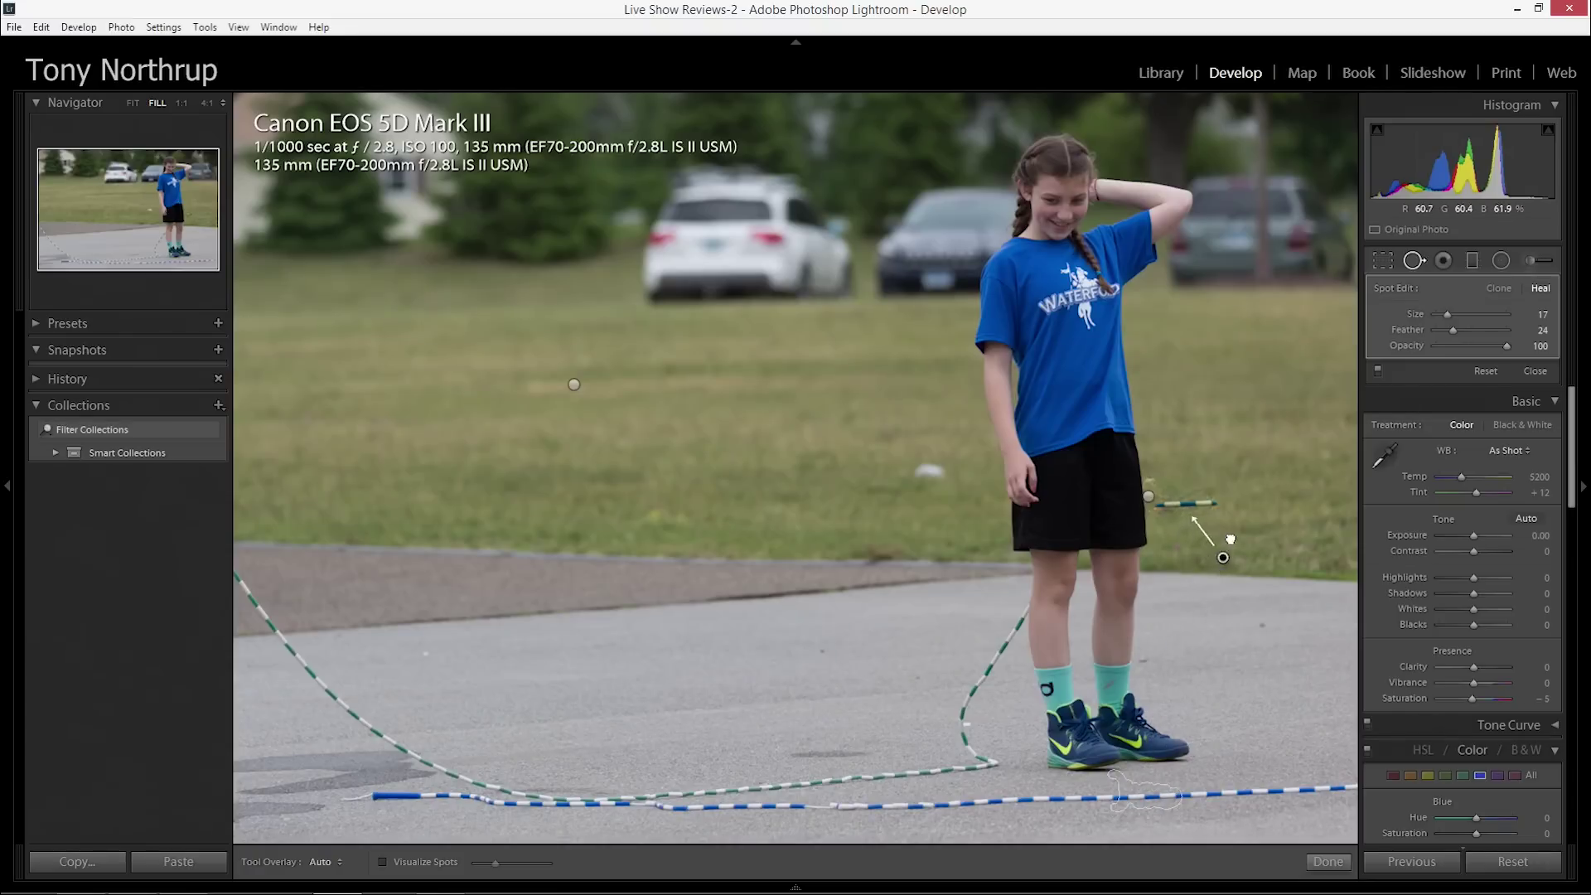
left_click_drag(1230, 540, 1269, 506)
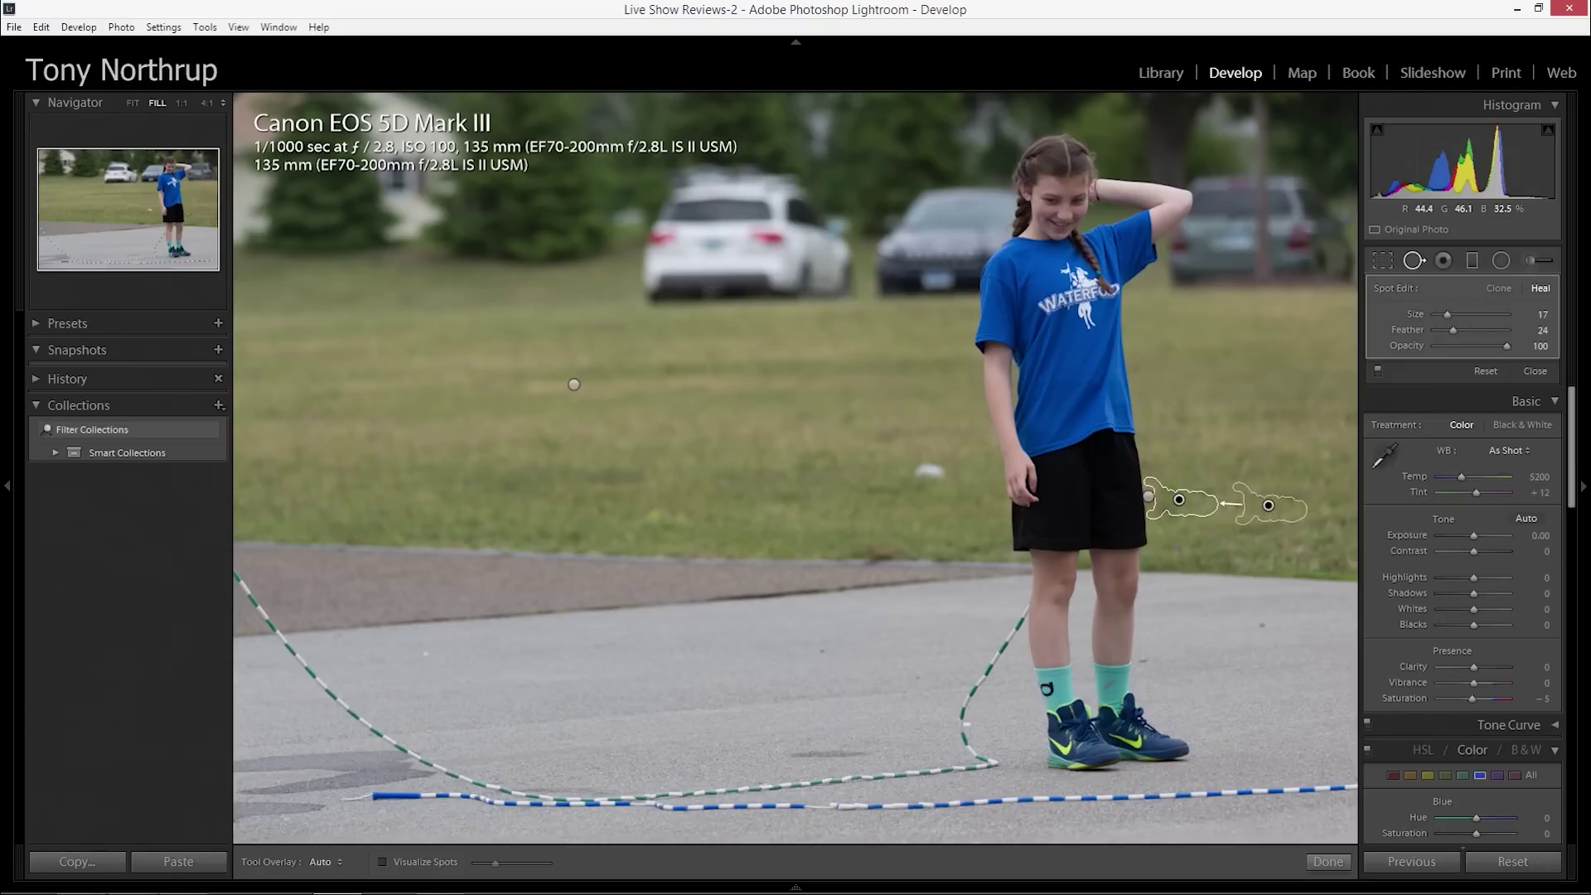
key("z")
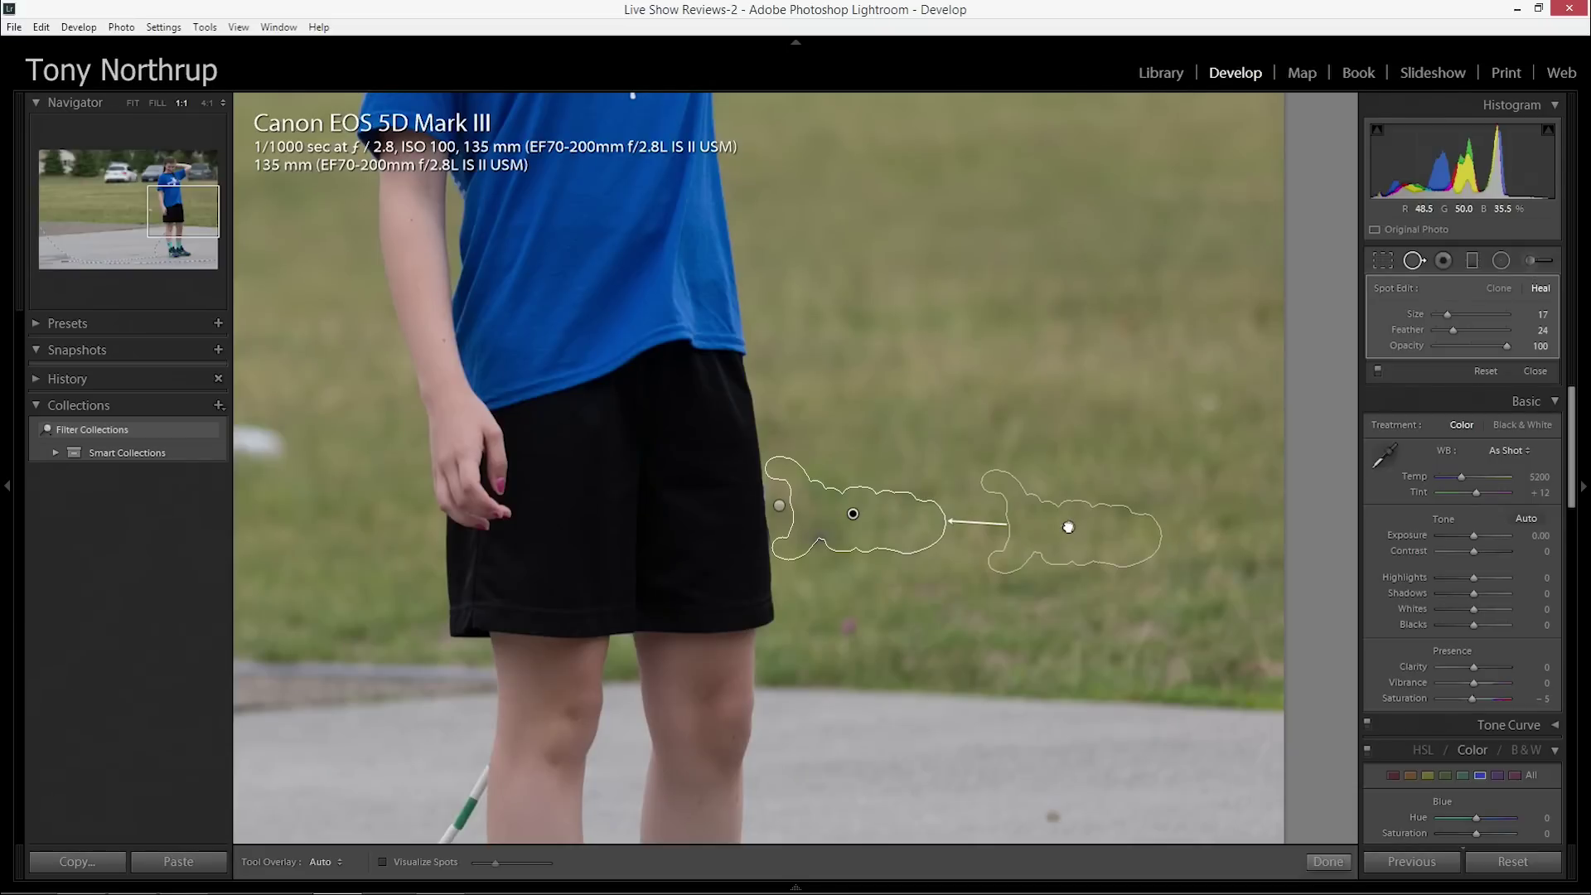
left_click_drag(1068, 526, 1066, 518)
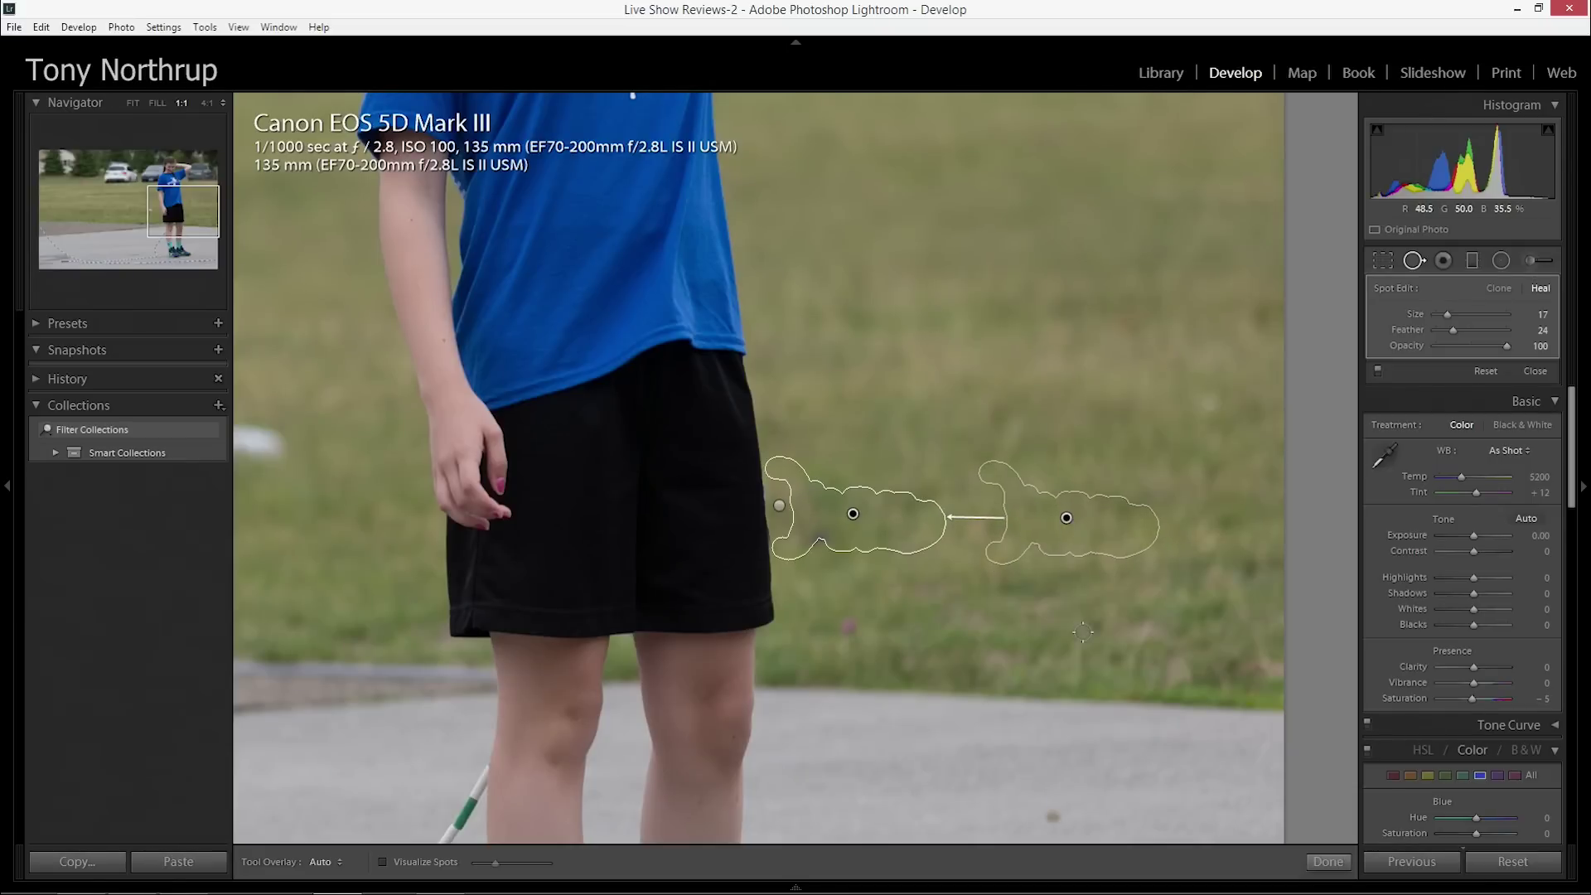
key("ctrl+equal")
key("ctrl+equal")
key("ctrl+equal")
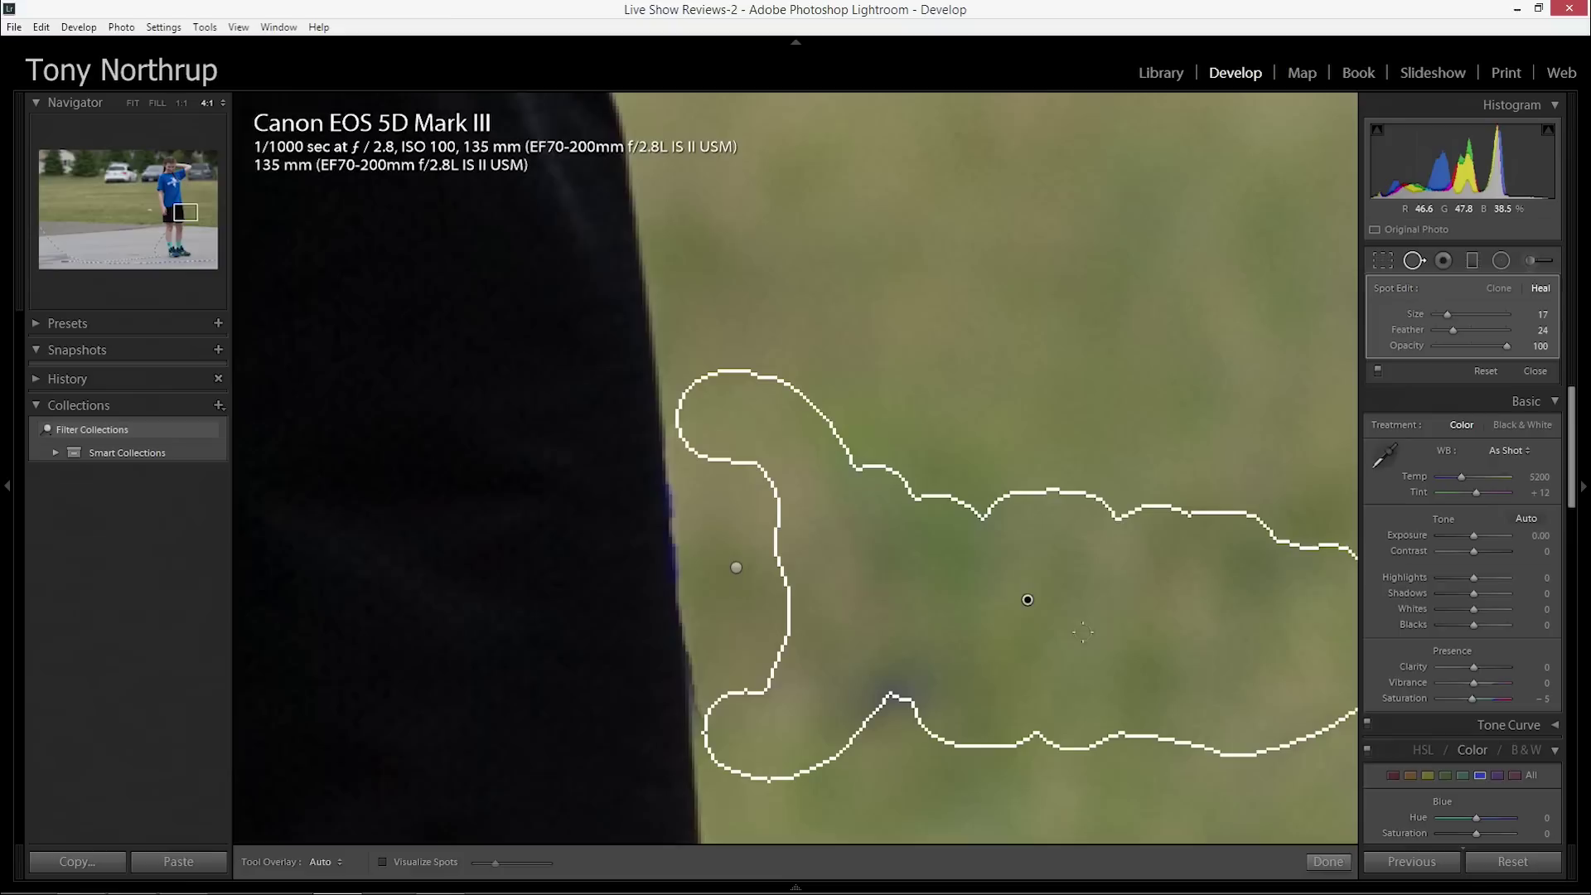
left_click(1413, 259)
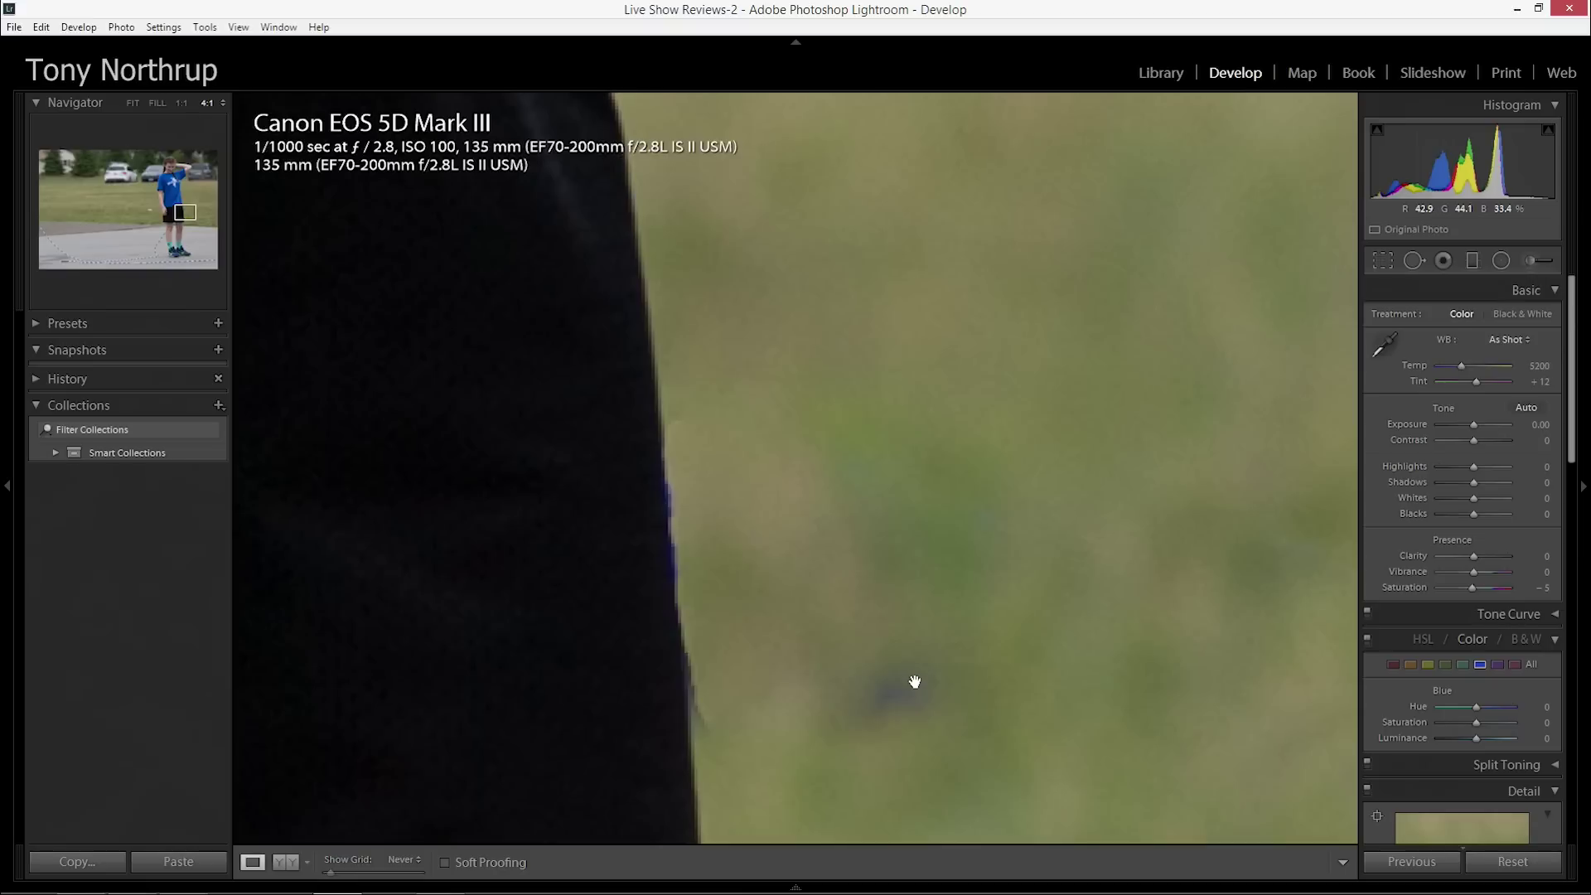
Paint a size-6, feather-0 heal down the shorts' edge and shift its source right
key("ctrl+minus")
key("ctrl+minus")
key("ctrl+minus")
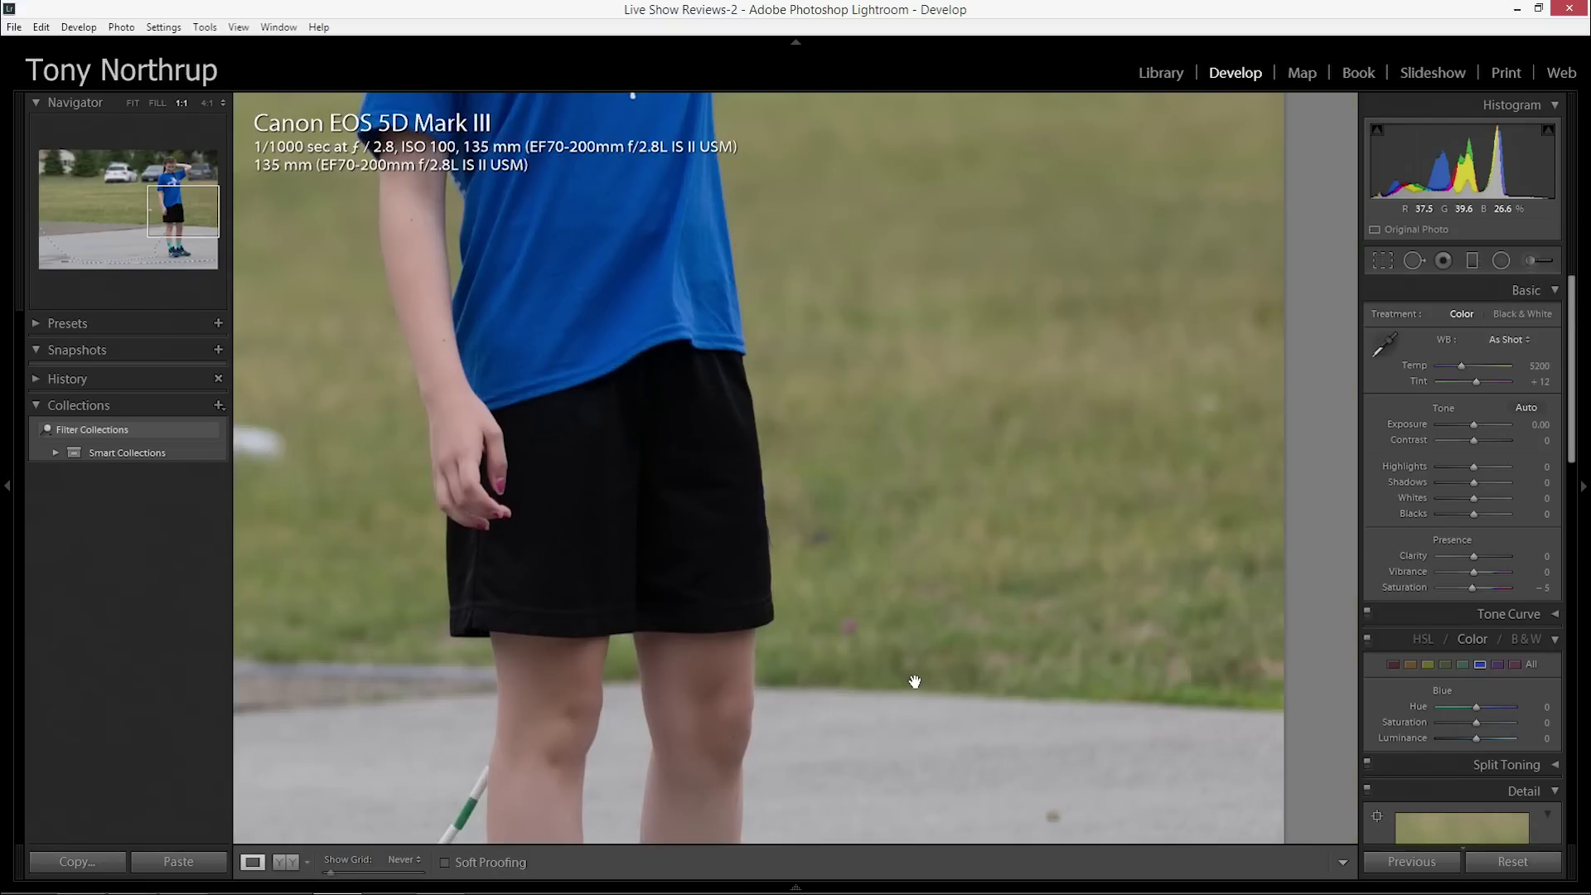
key("ctrl+equal")
key("ctrl+equal")
key("ctrl+equal")
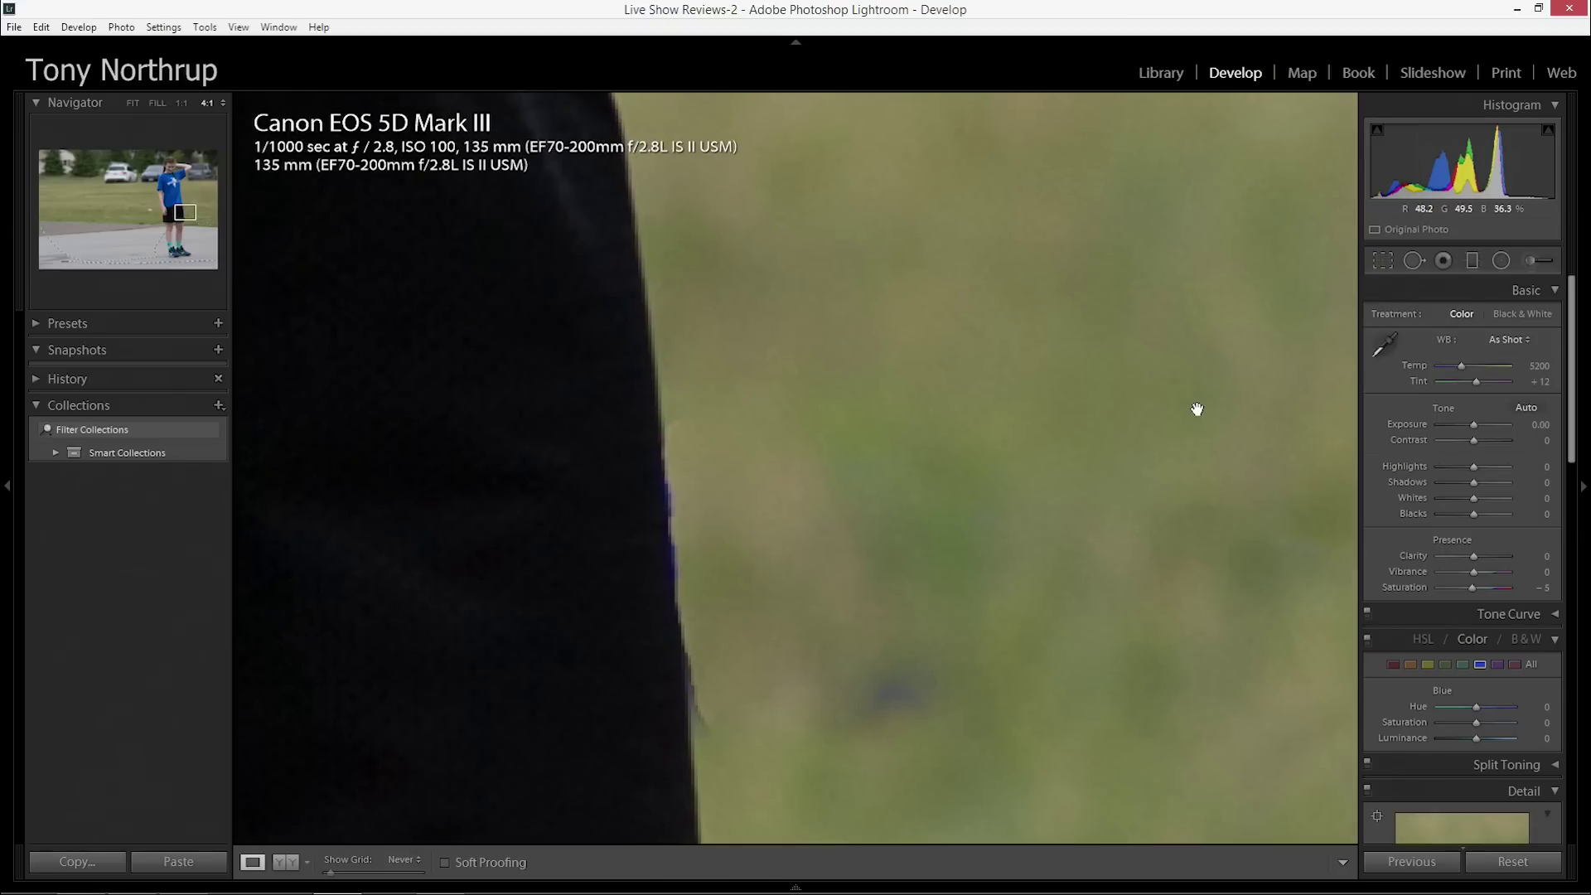
left_click(1412, 261)
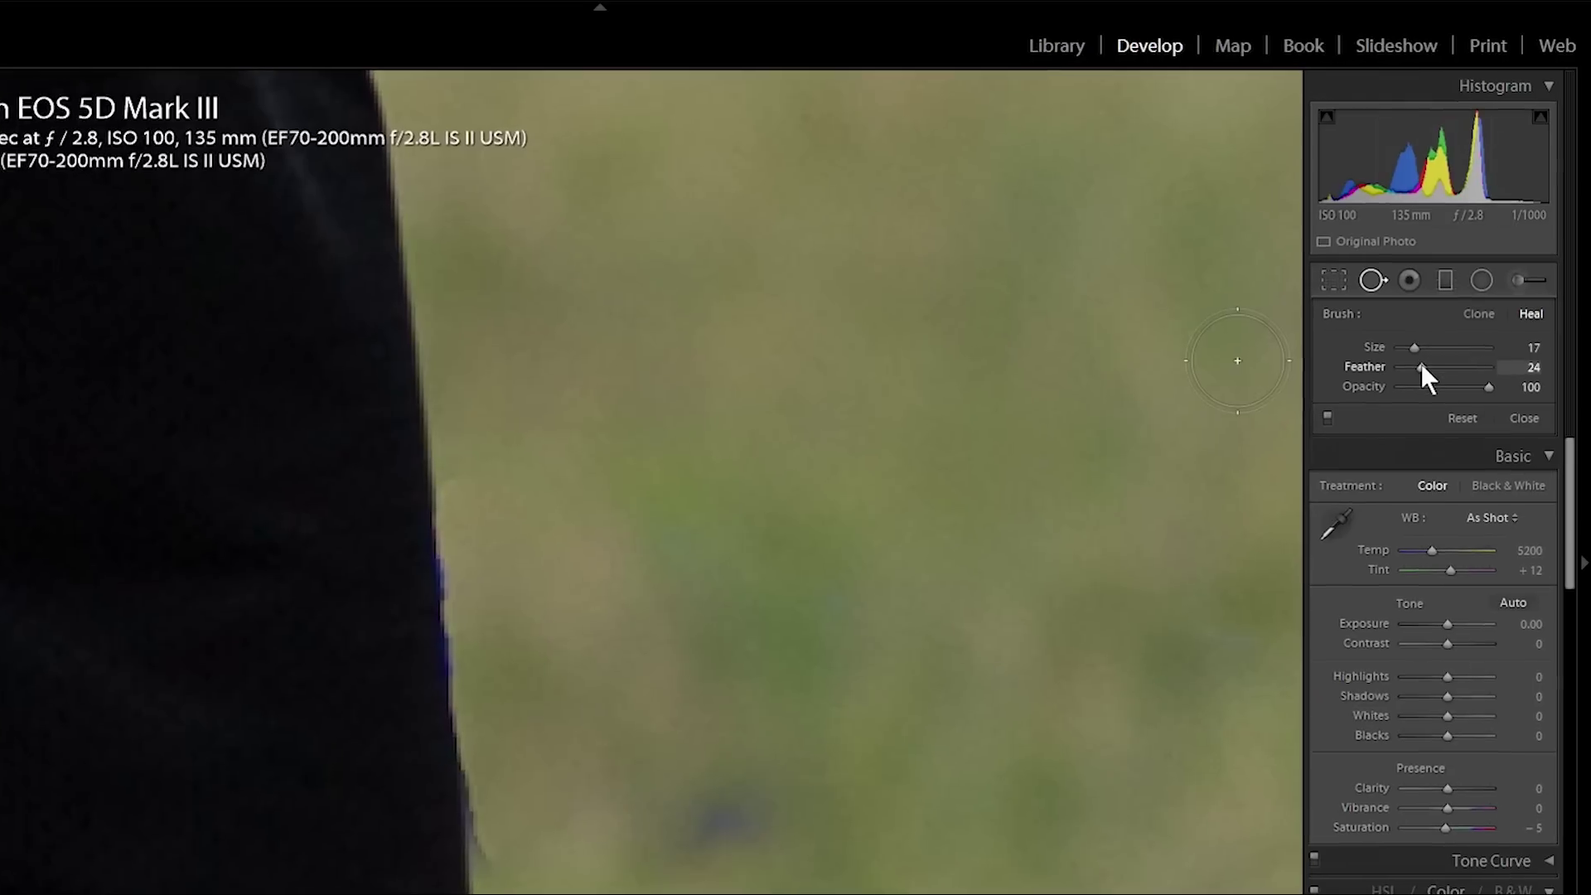
left_click_drag(1420, 368, 1335, 383)
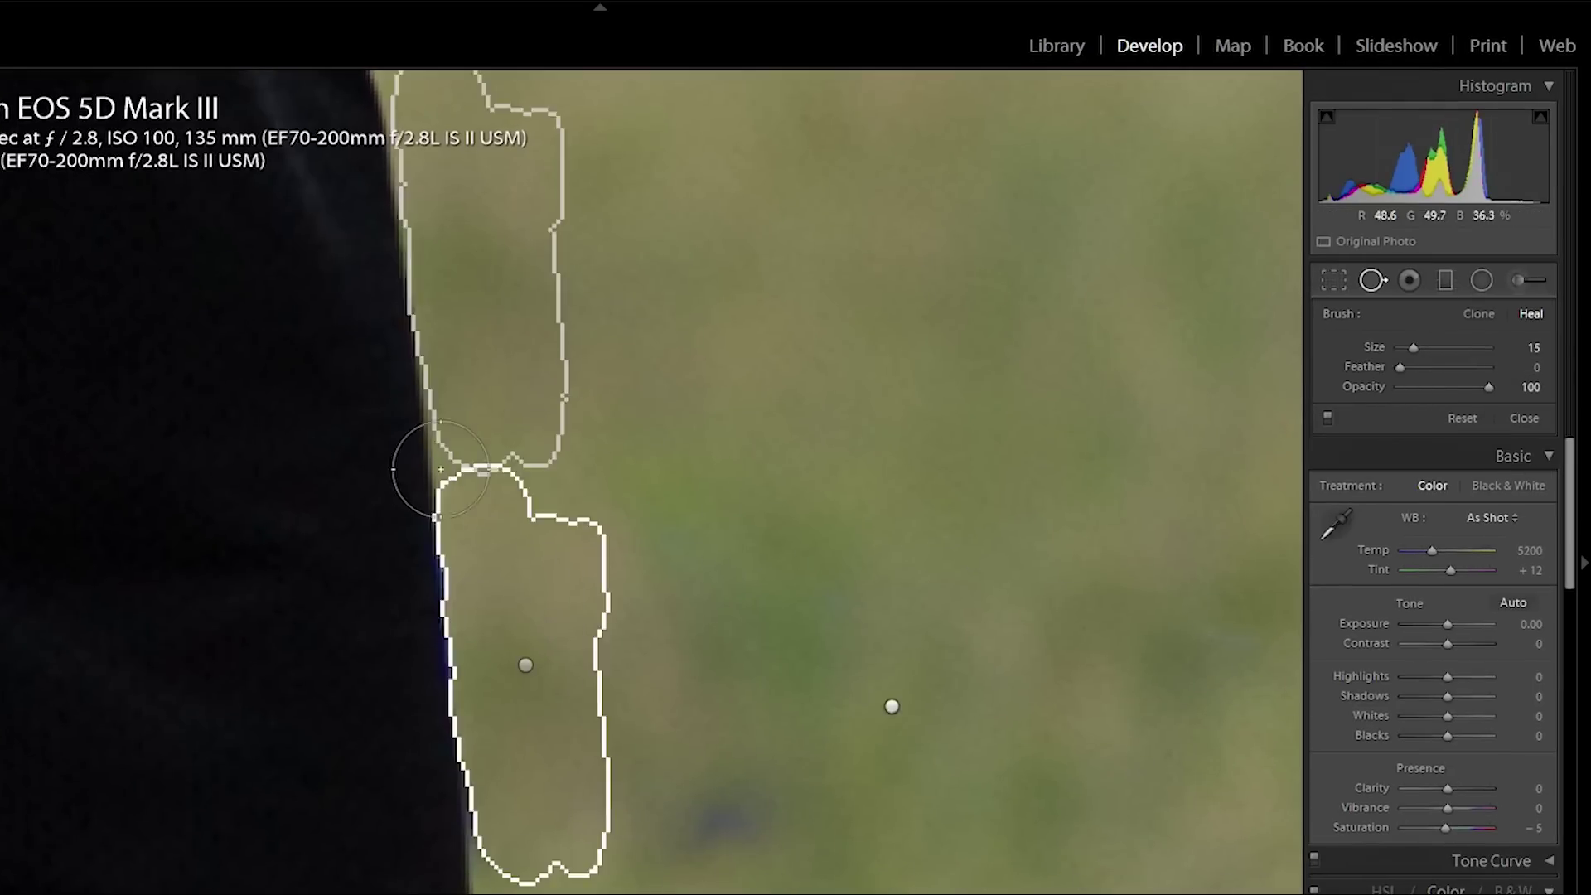
scroll(440, 469, "down", 5)
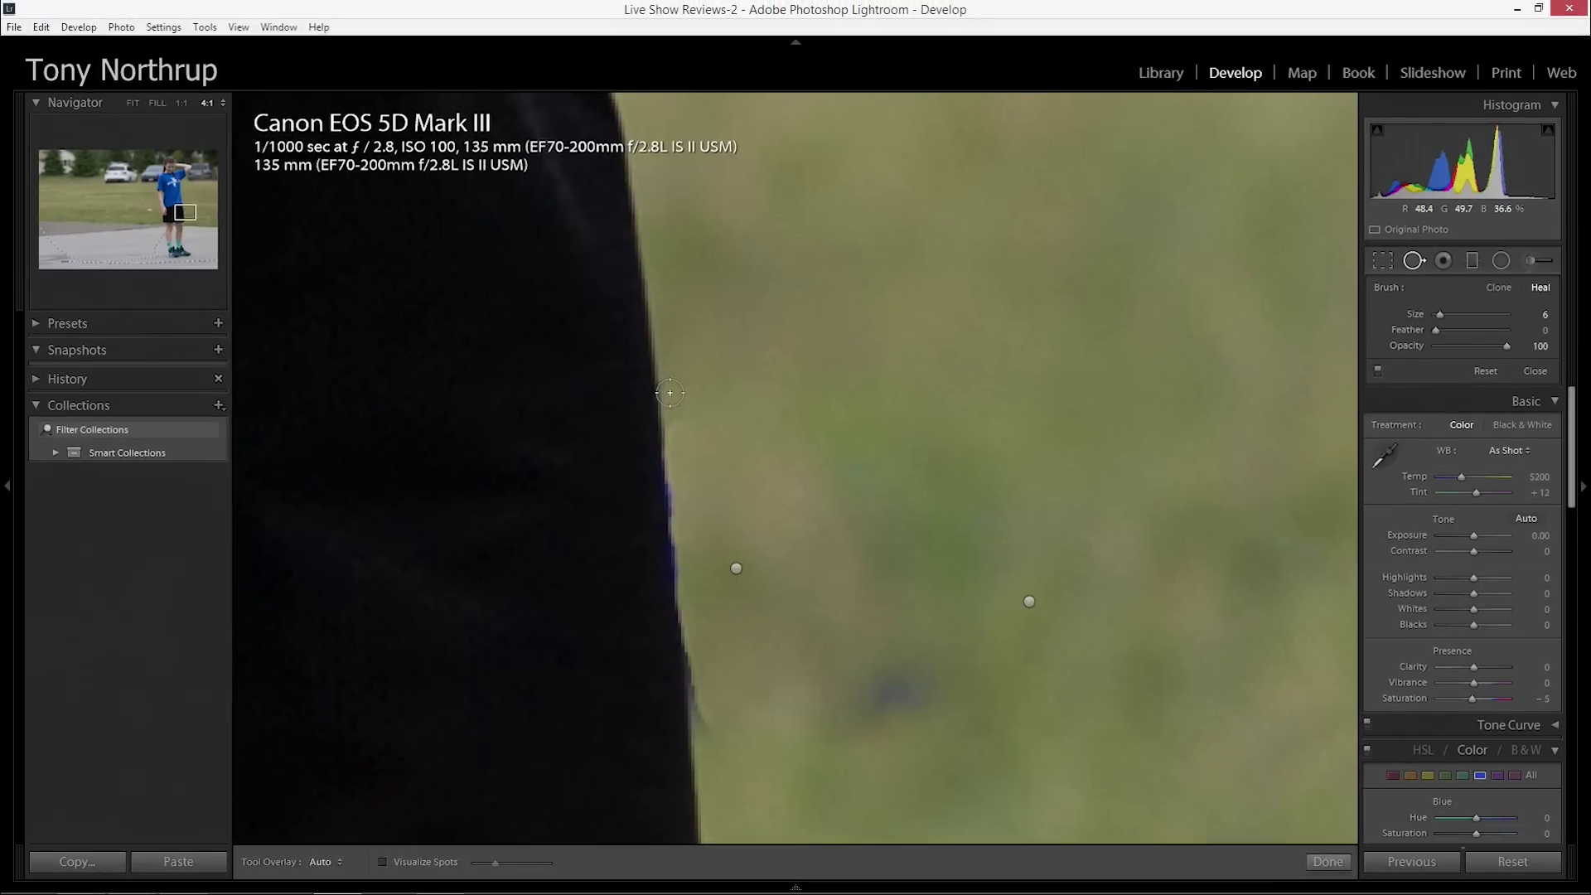
left_click_drag(674, 406, 703, 747)
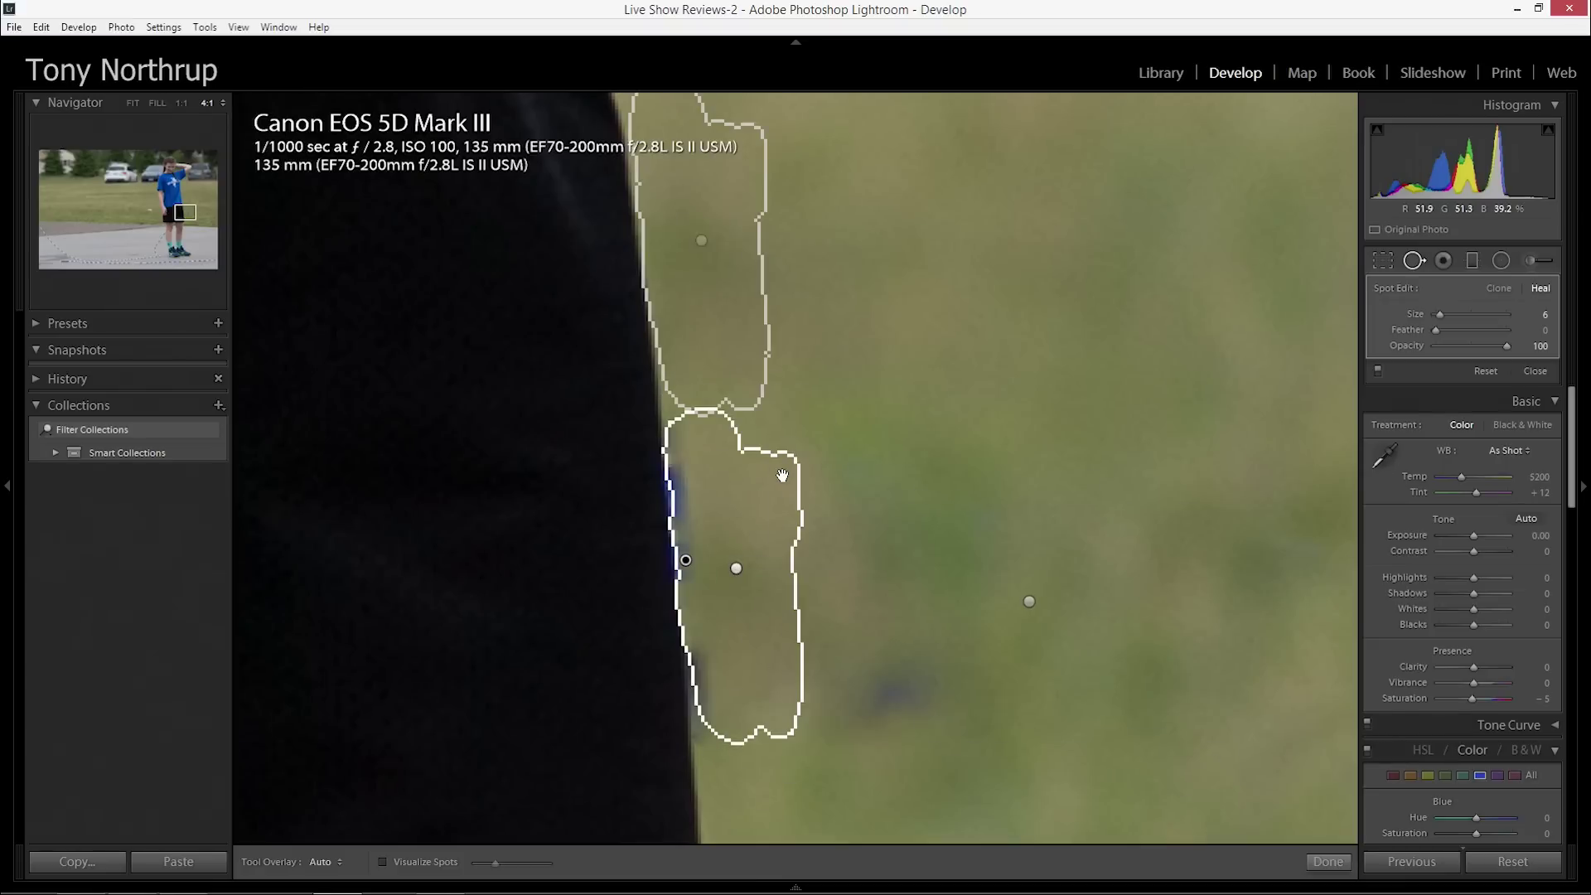
mouse_move(776, 484)
left_mouse_down()
mouse_move(826, 557)
mouse_move(1032, 292)
mouse_move(881, 225)
mouse_move(756, 213)
mouse_move(646, 256)
left_mouse_up()
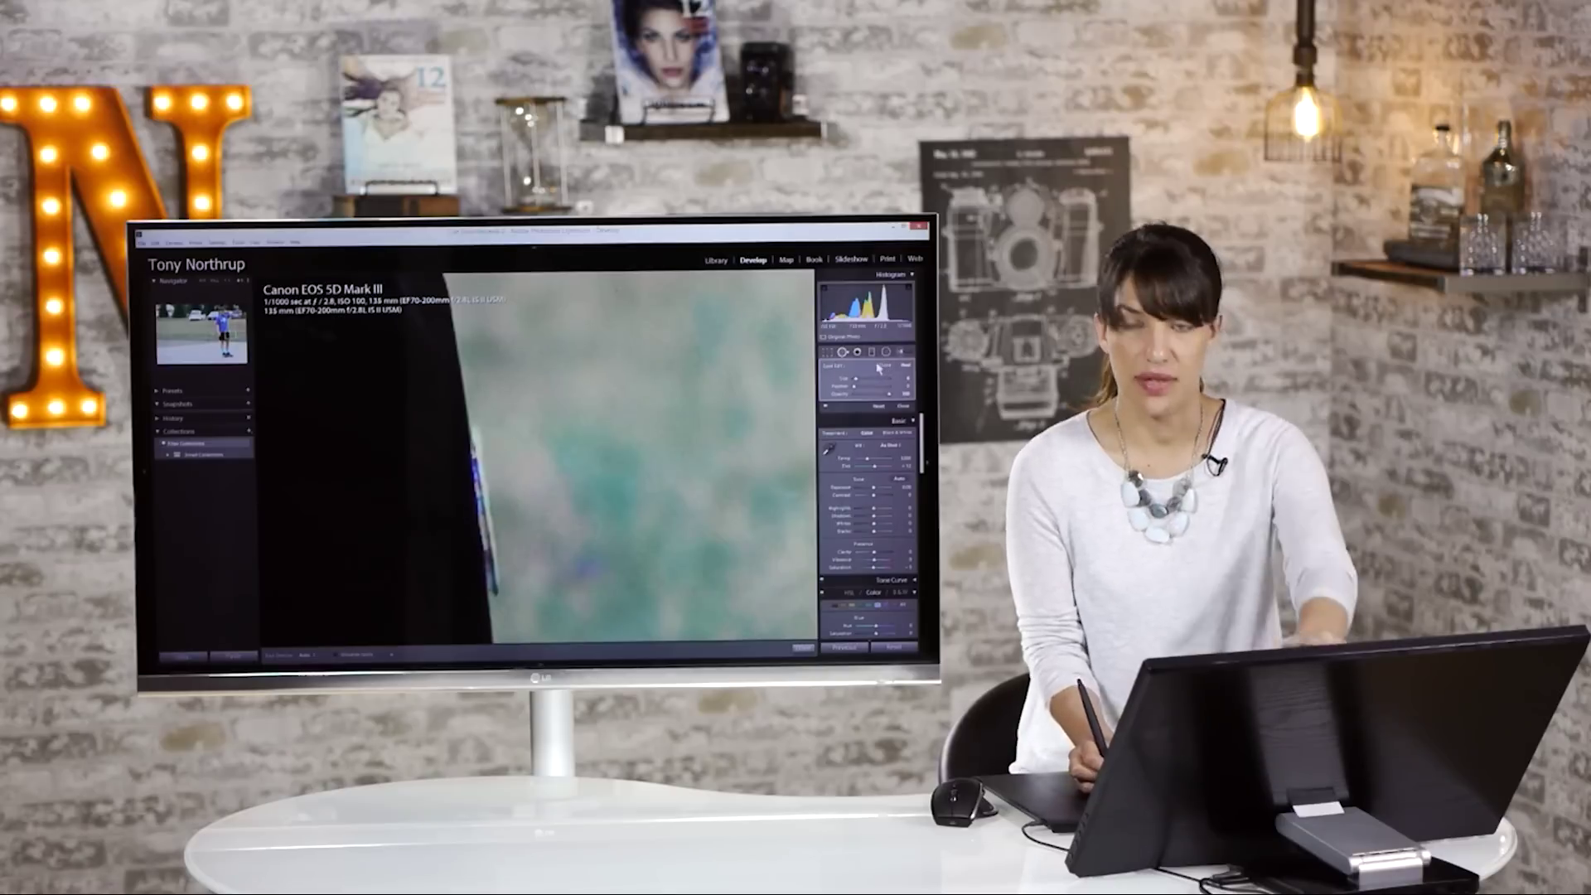
Change the shorts-edge spot to Clone and shift its source slightly up and right
left_click(883, 365)
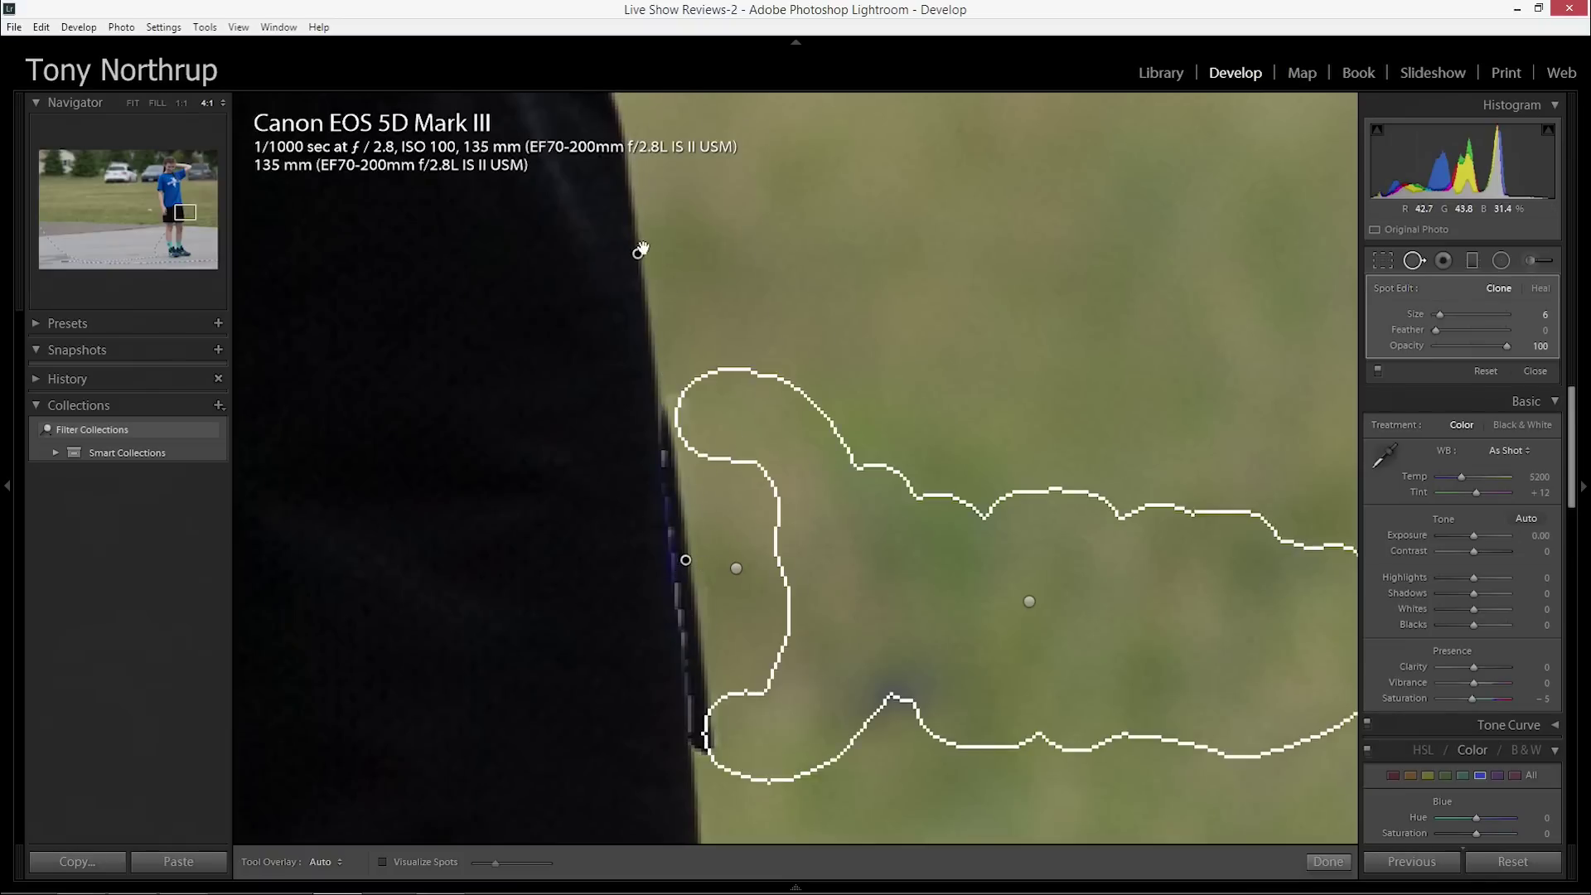
left_click_drag(640, 255, 654, 247)
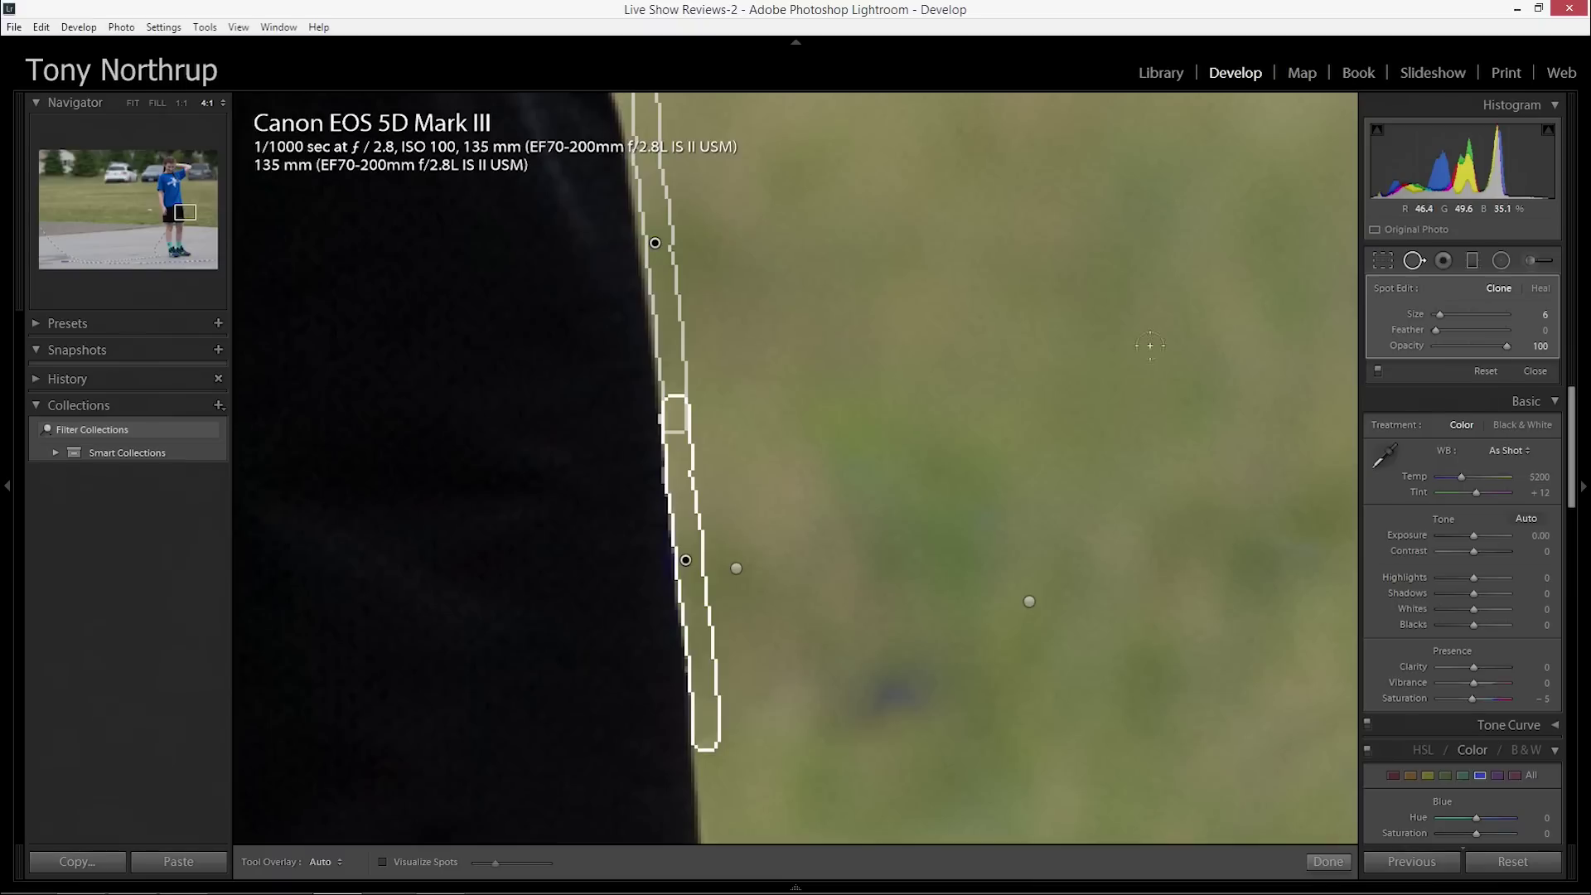
left_click(1413, 260)
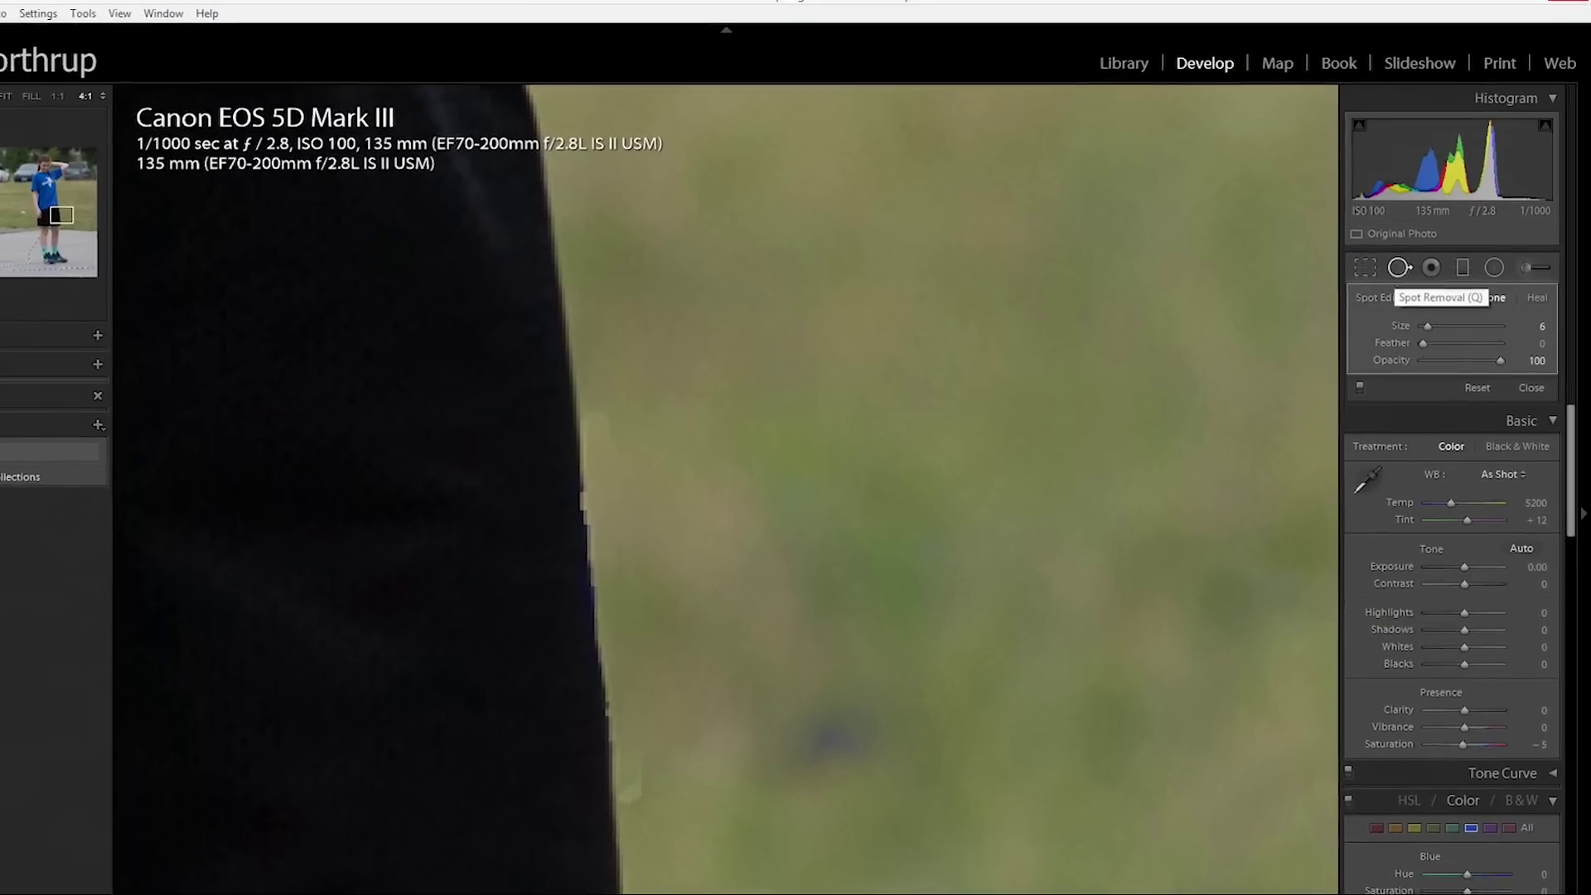
left_click(1385, 273)
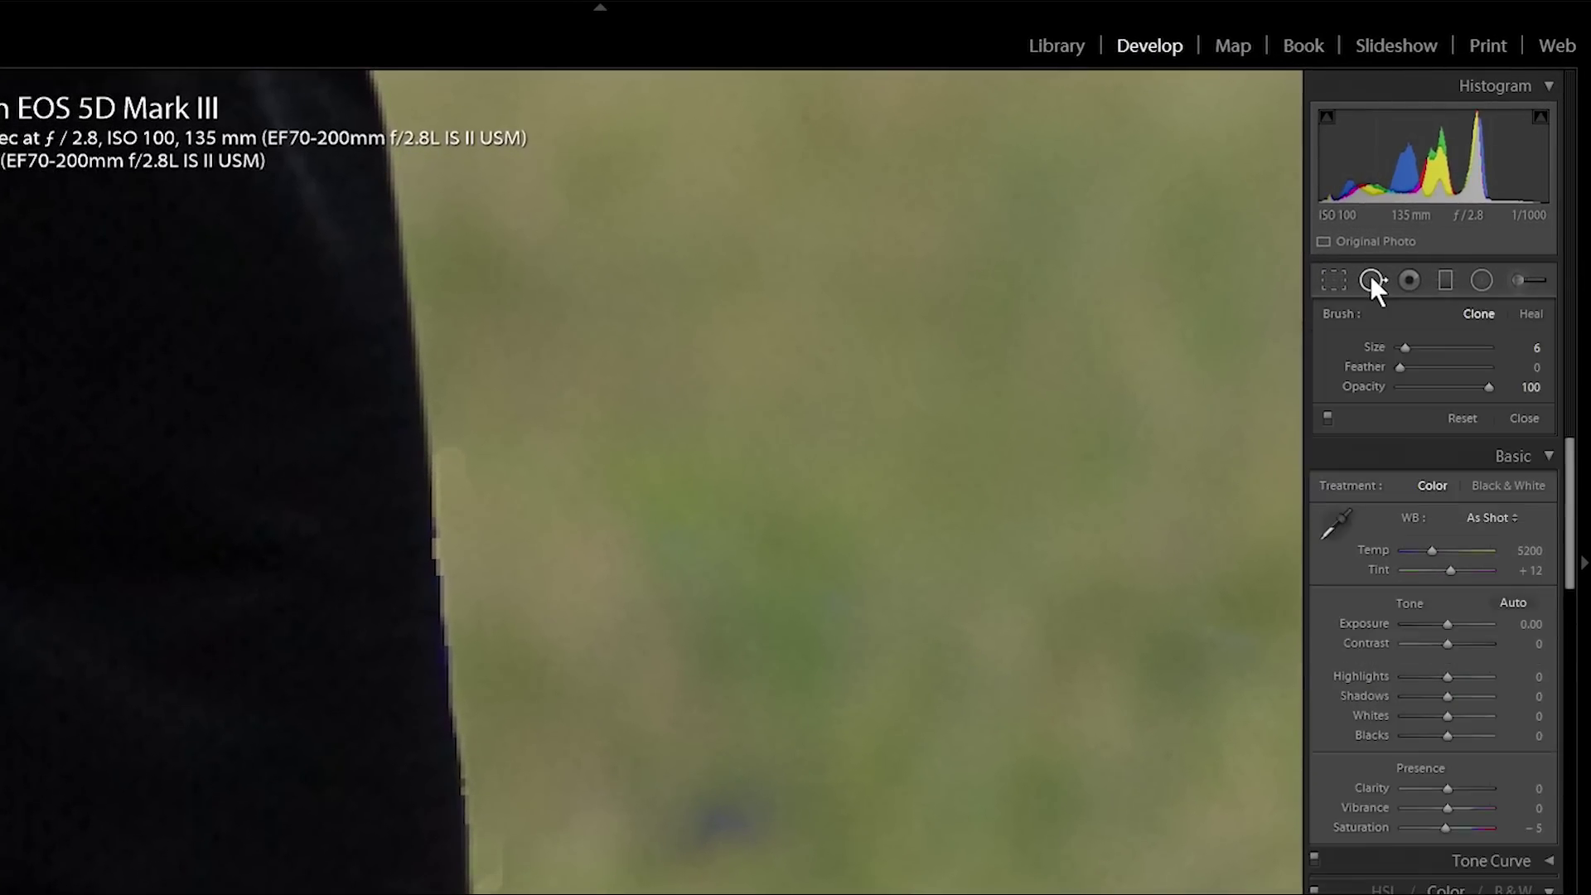
Undo the extra spots and paint a size-12 heal down the shorts' edge into the grass
left_click(1524, 313)
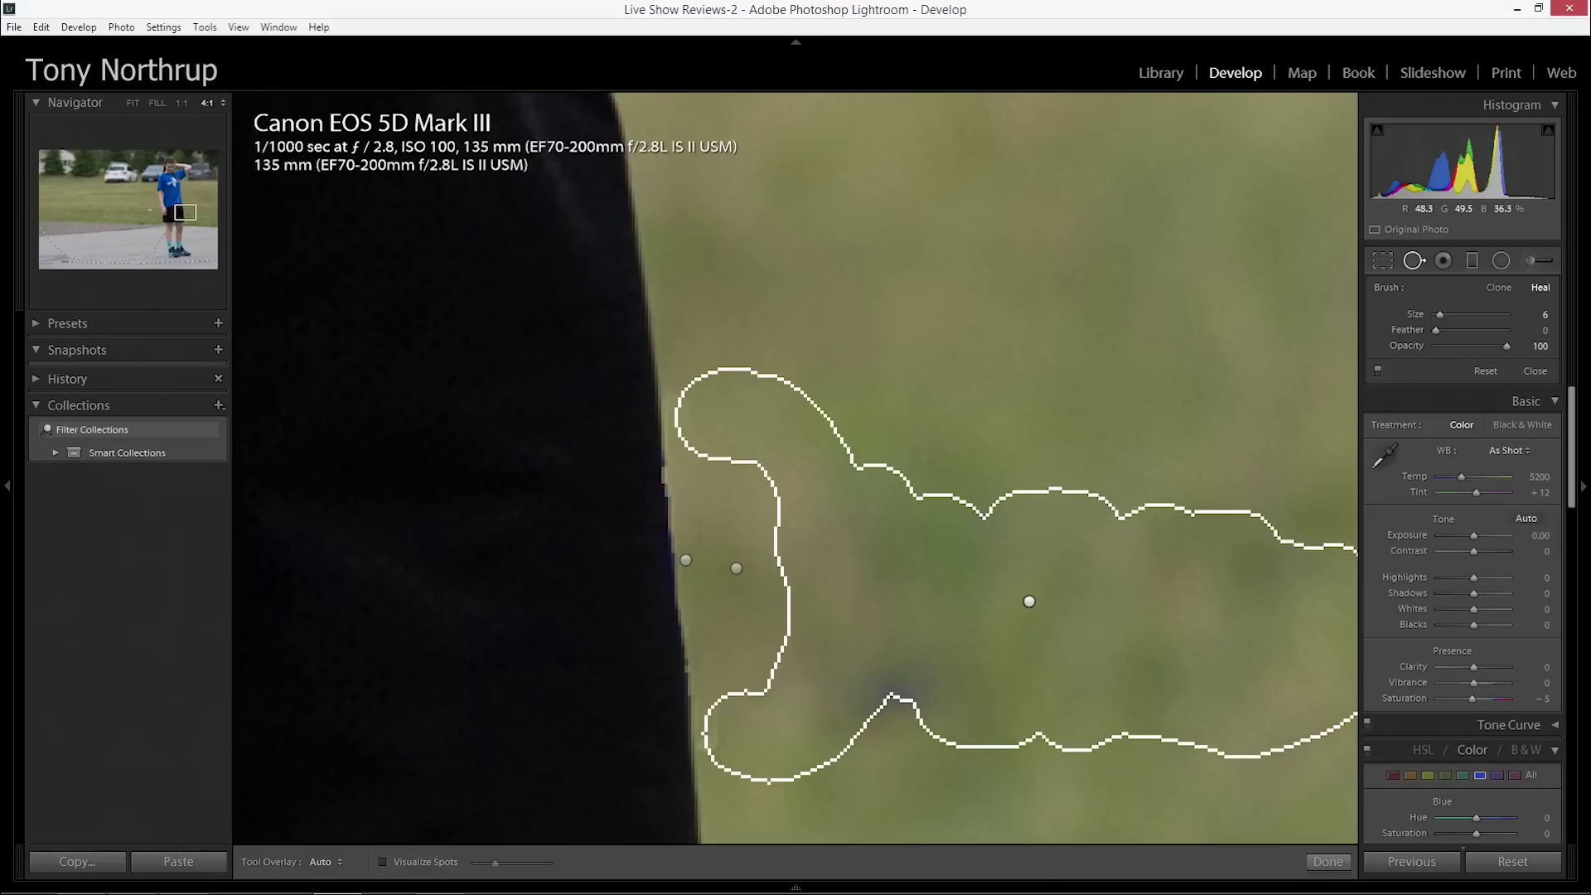
left_click(751, 466)
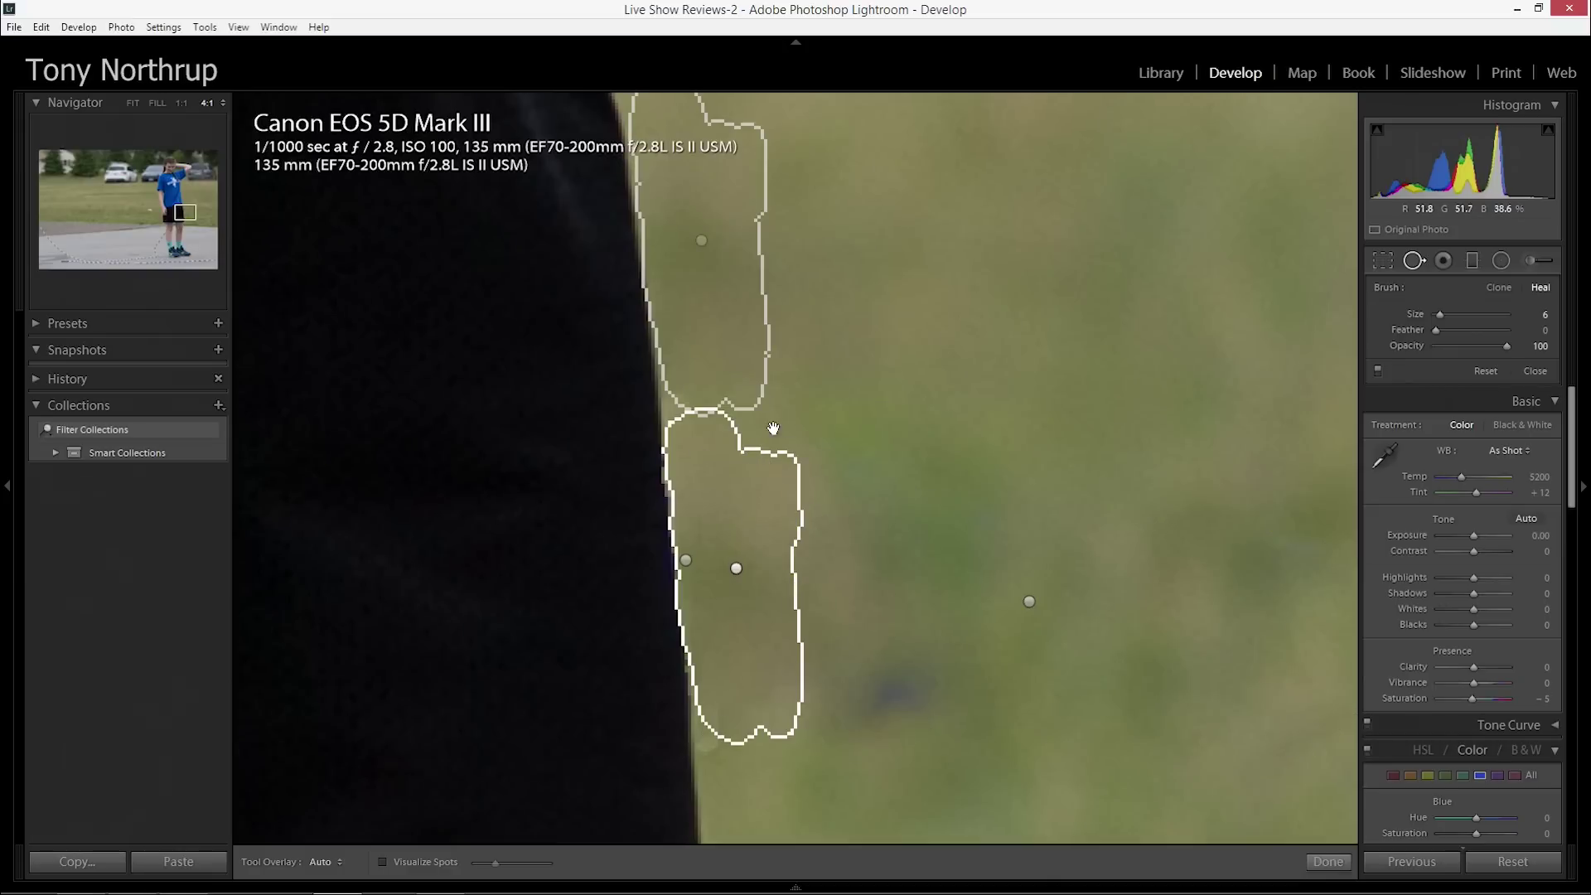
left_click(699, 374)
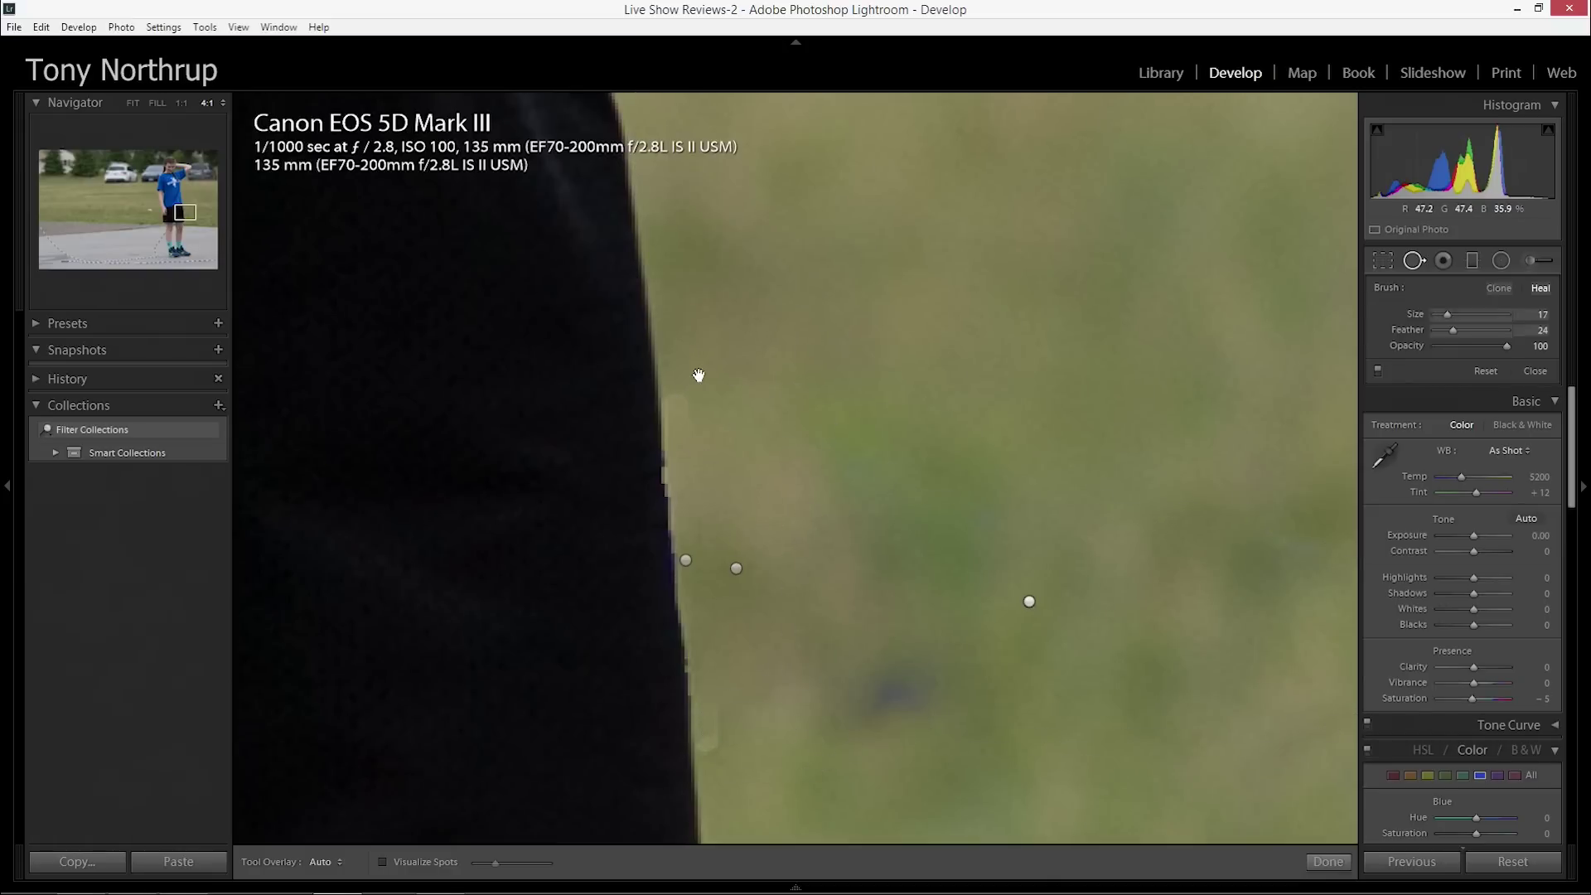
left_click(688, 357)
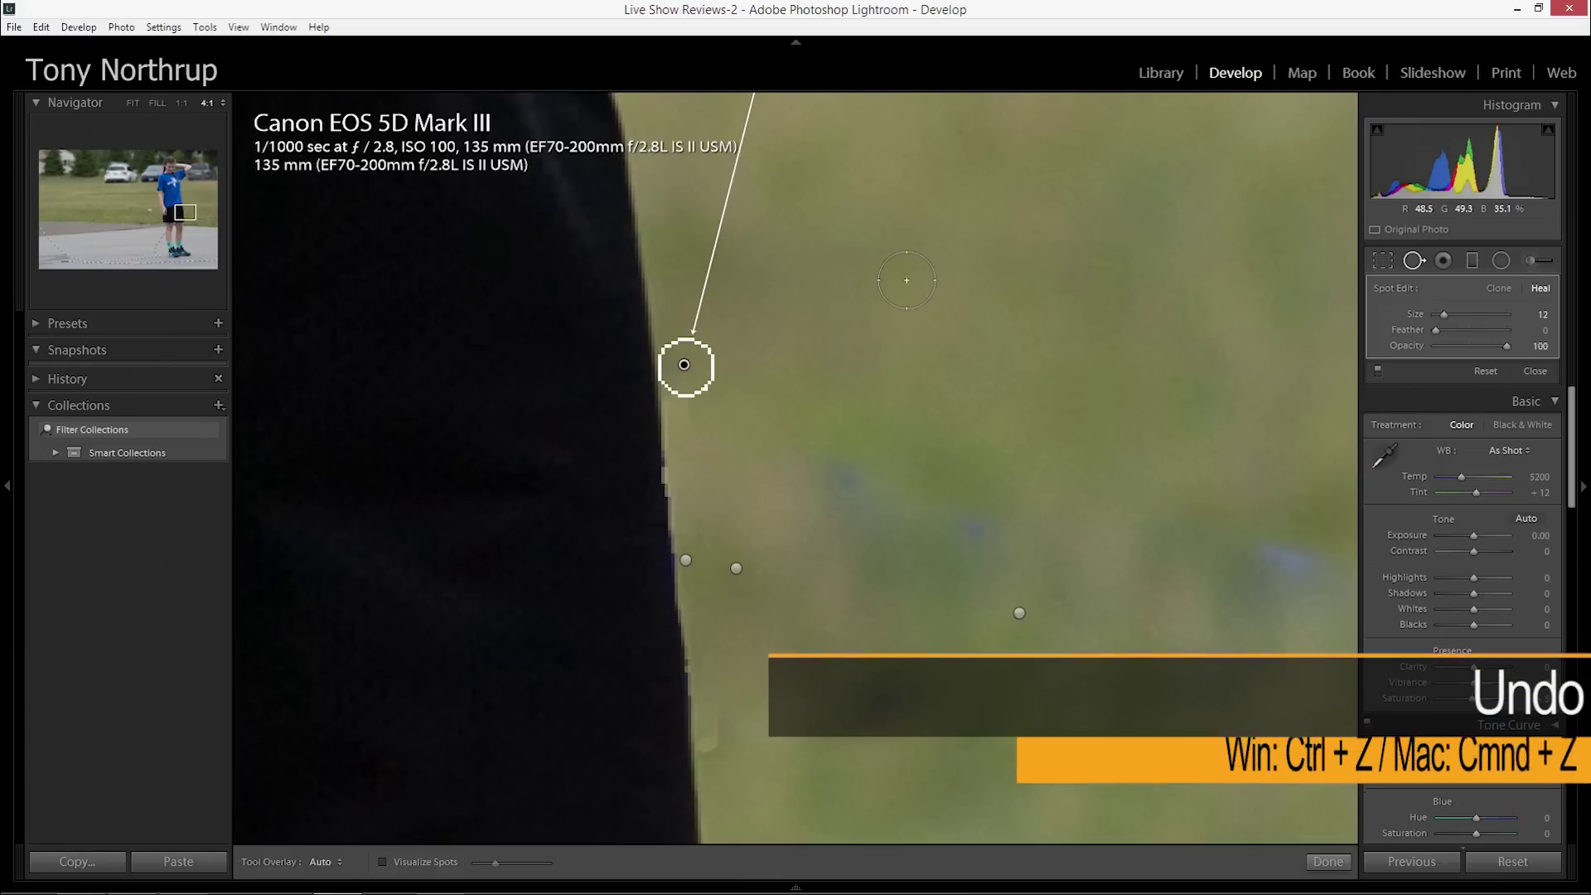
key("ctrl+z")
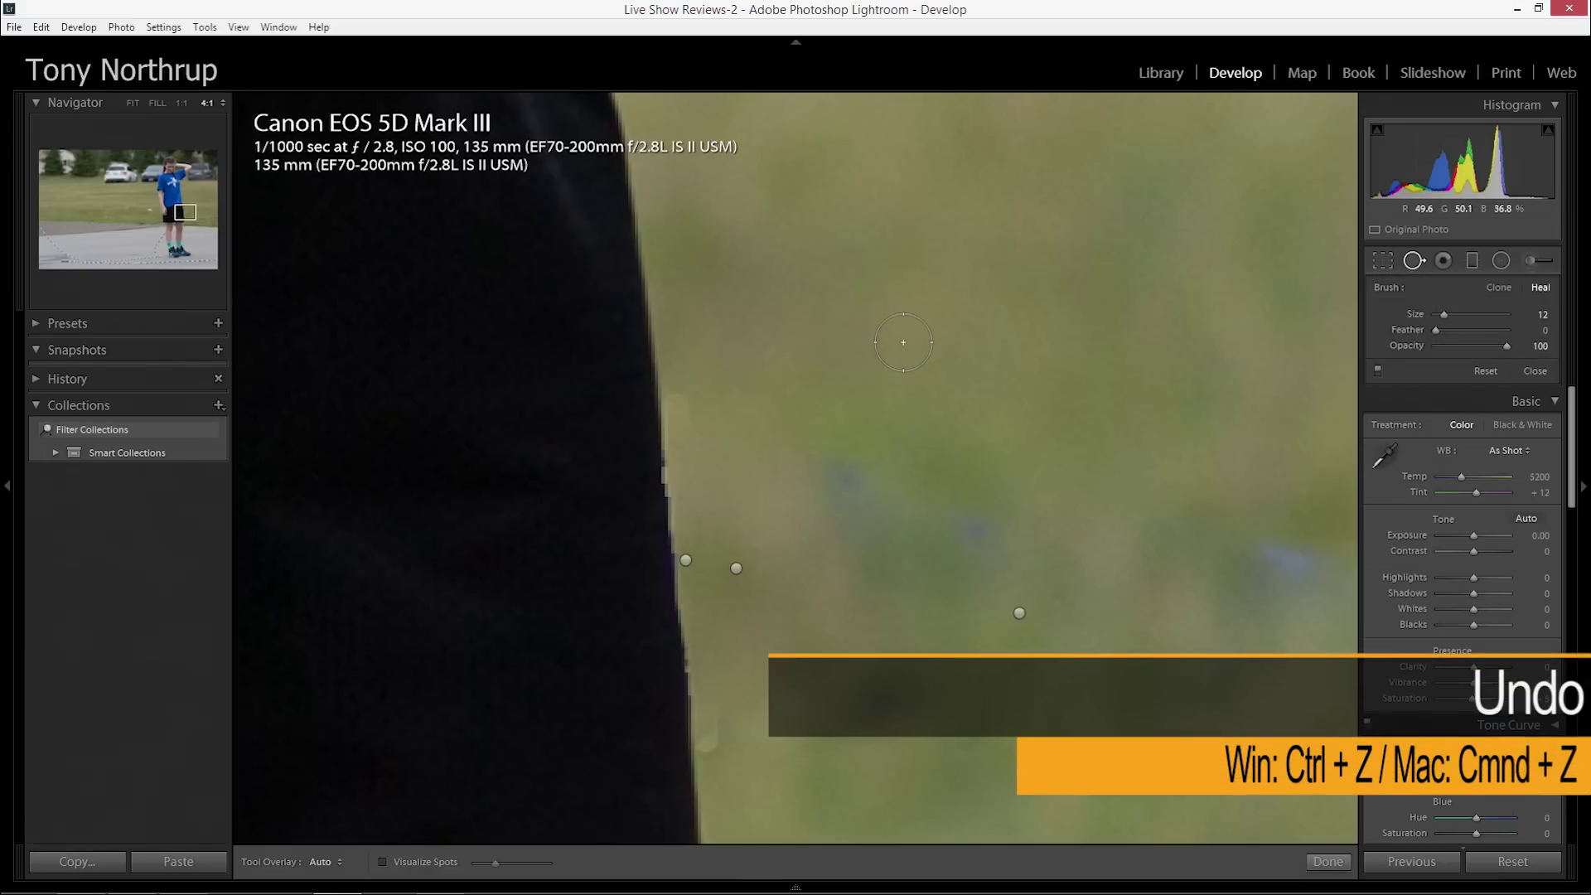
key("ctrl+z")
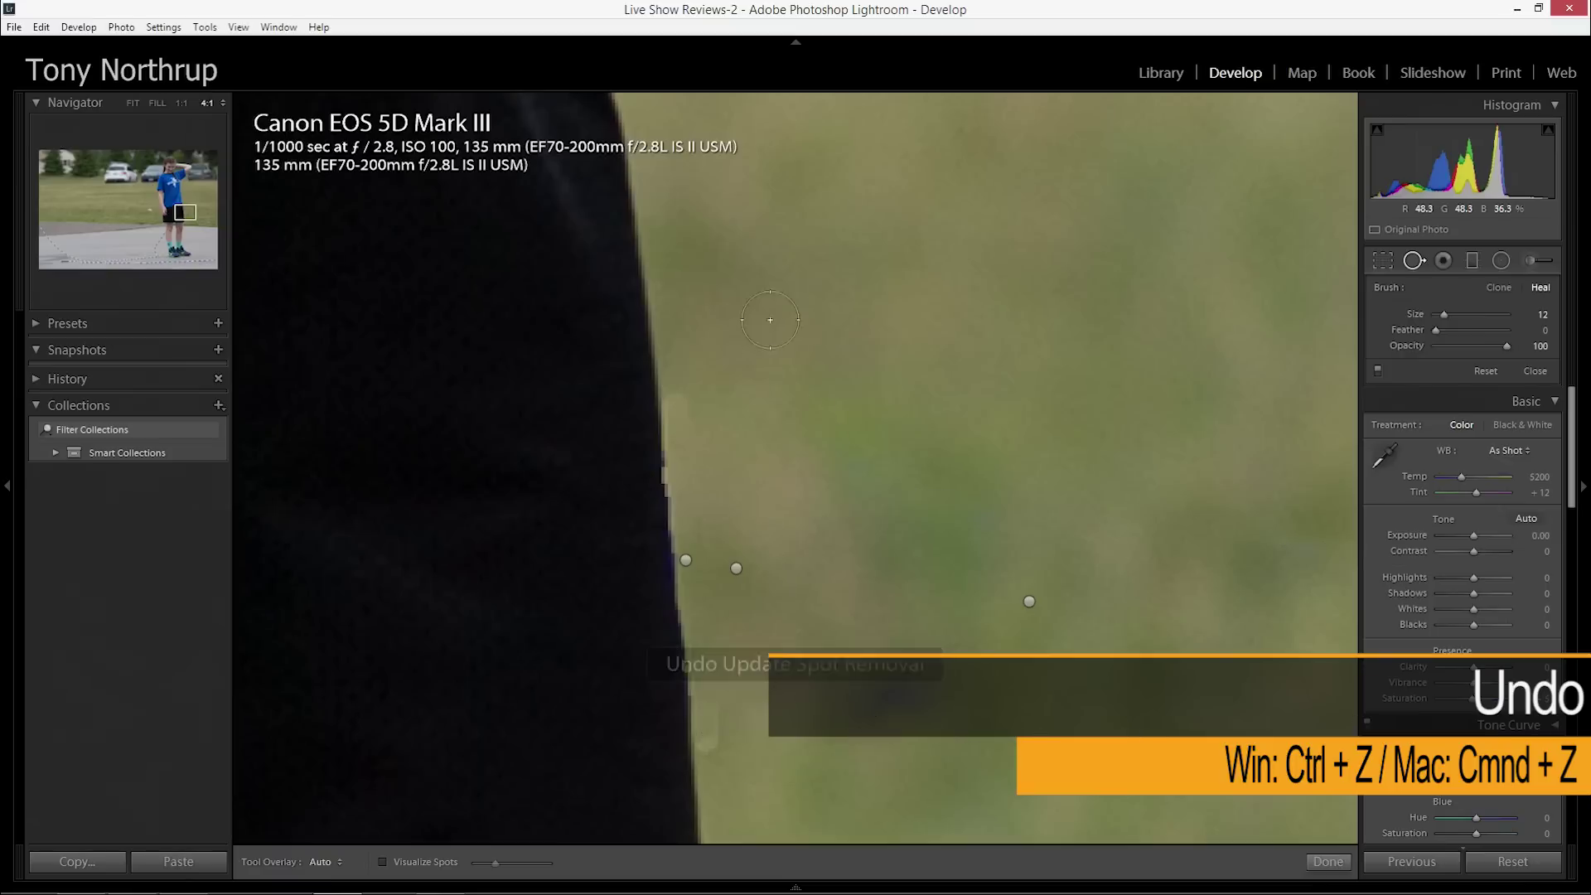
mouse_move(733, 319)
left_mouse_down()
mouse_move(694, 391)
mouse_move(741, 716)
mouse_move(724, 750)
mouse_move(826, 729)
mouse_move(903, 692)
left_mouse_up()
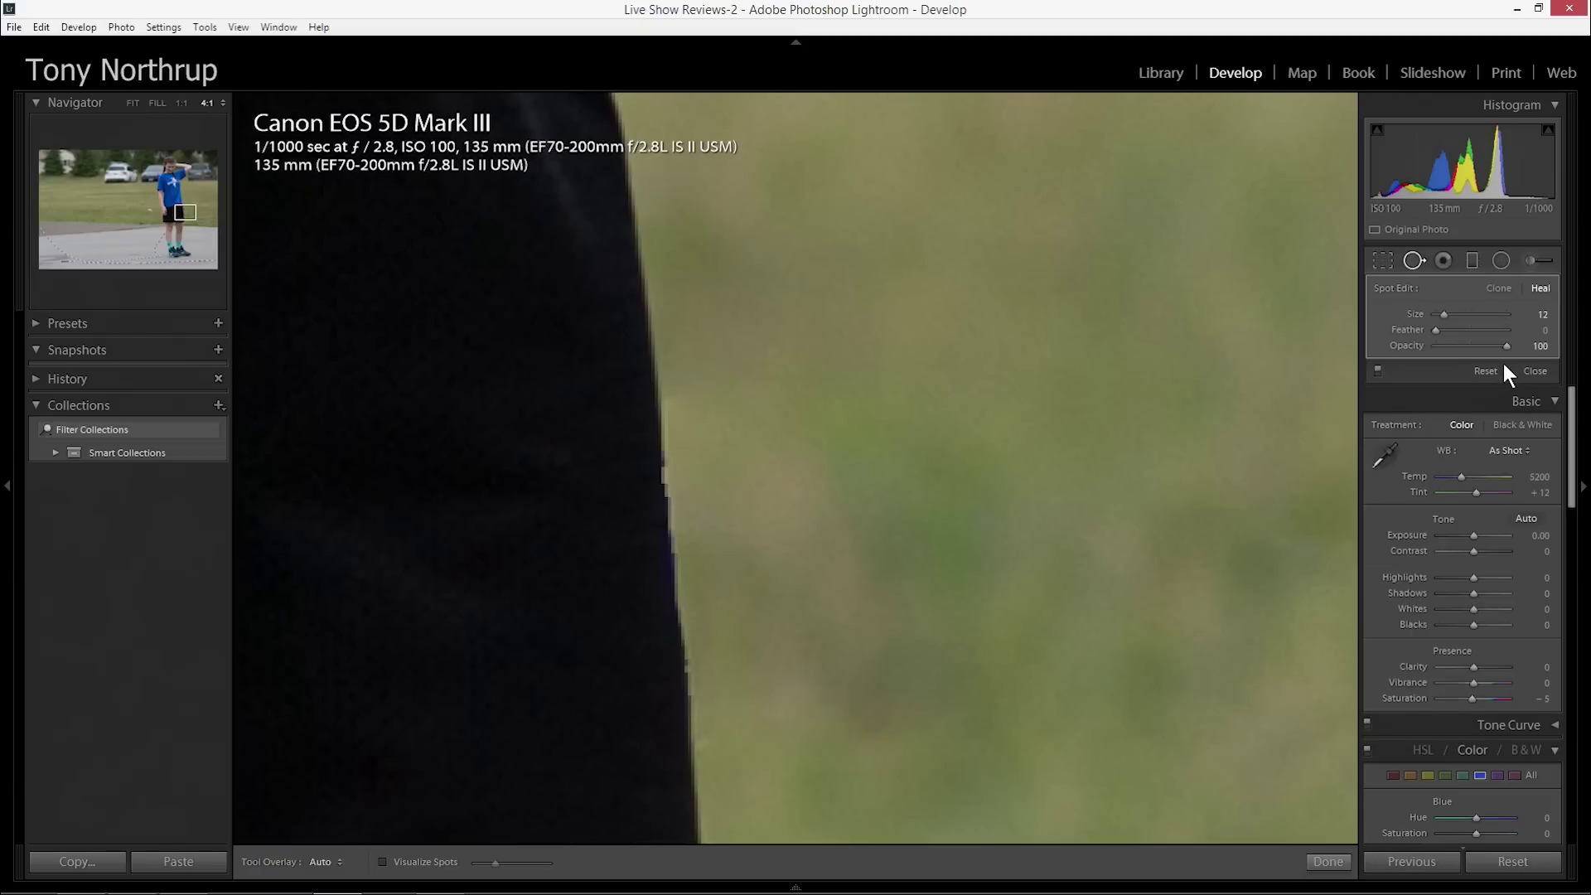
Zoom out to the whole photo, close Spot Removal, and switch to the photo opened in Photoshop
key("ctrl+minus")
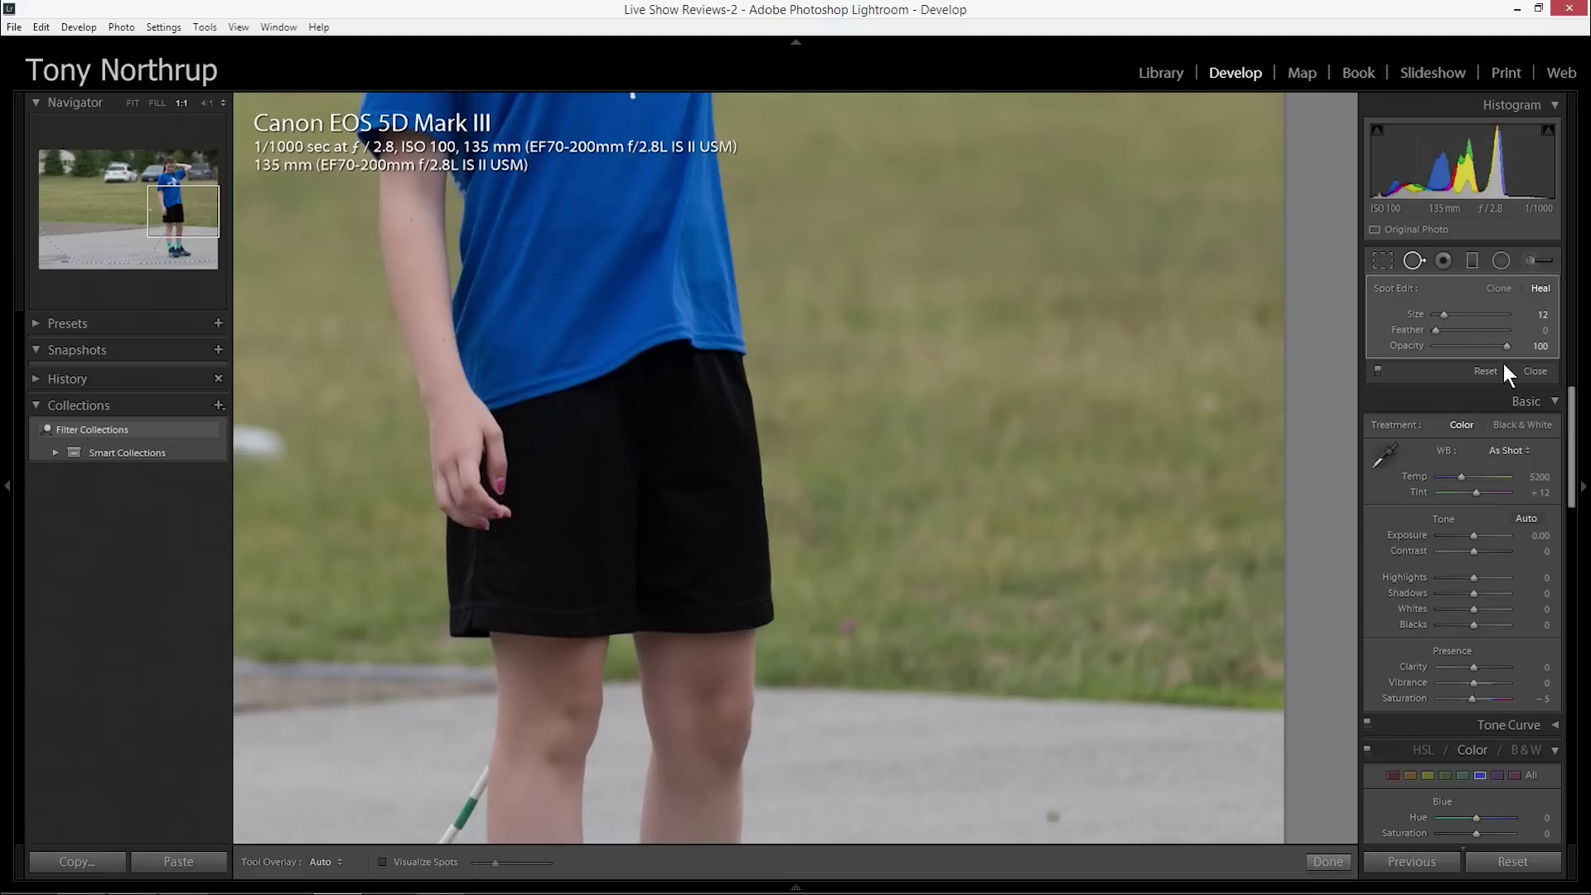
key("ctrl+minus")
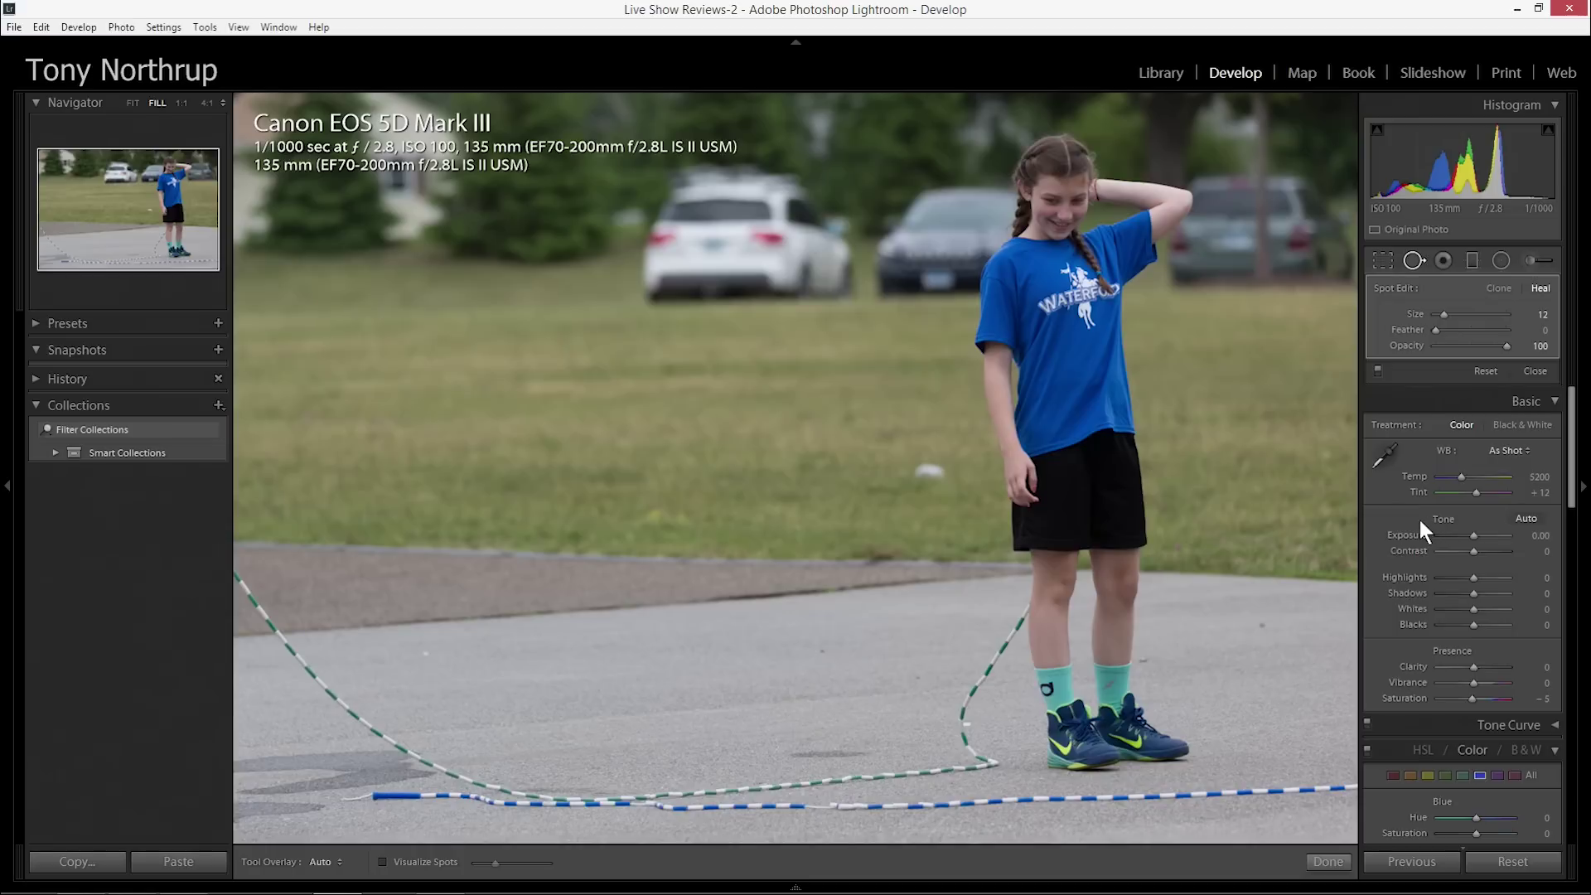
left_click(1412, 262)
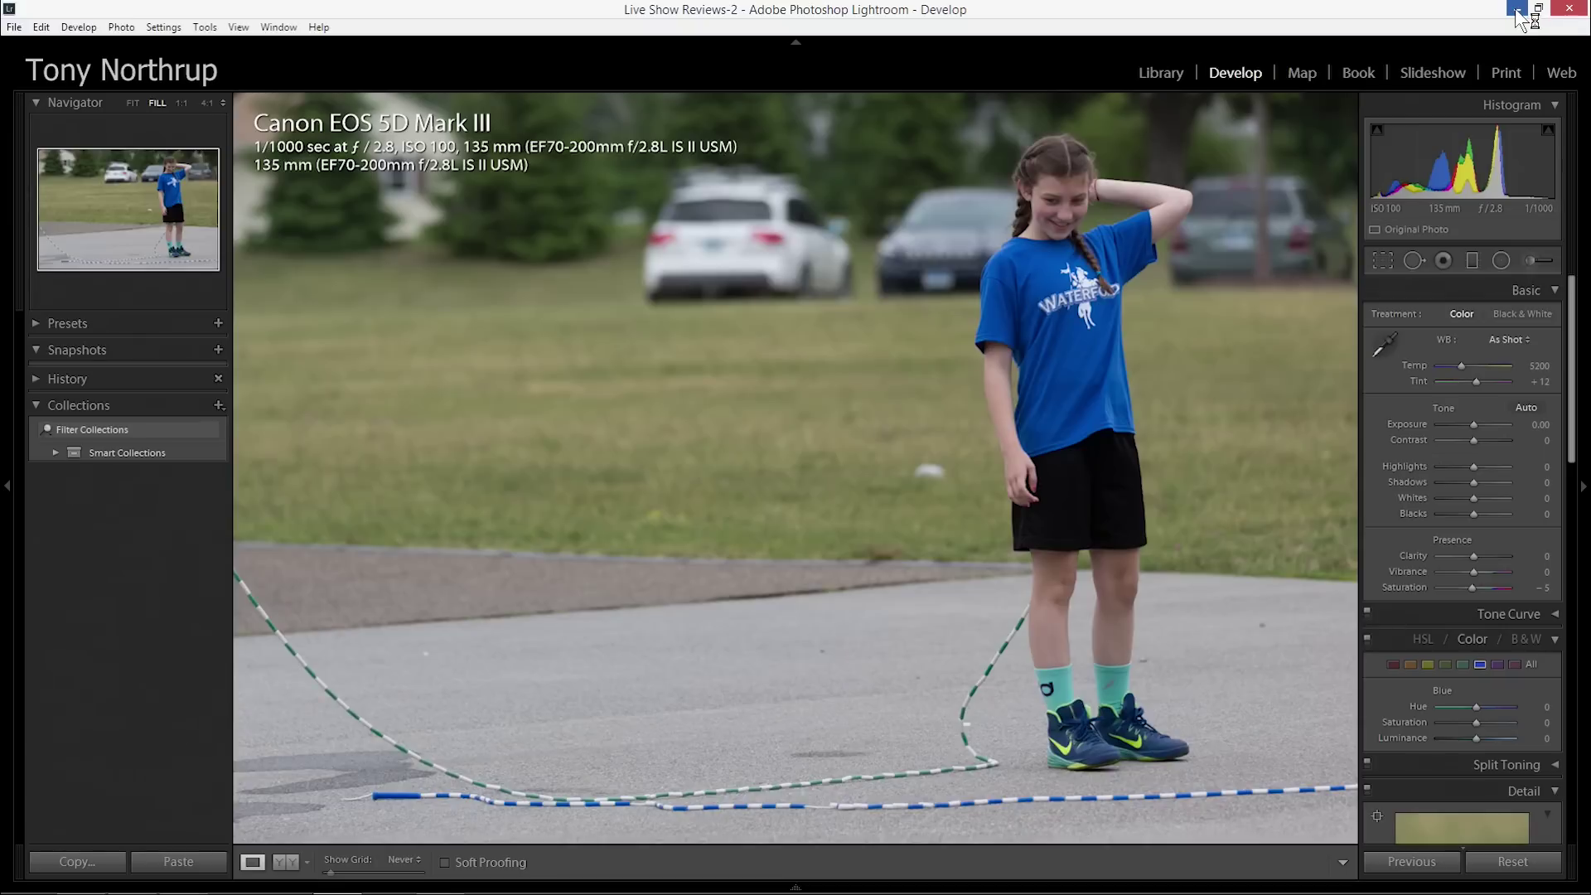
left_click(1528, 13)
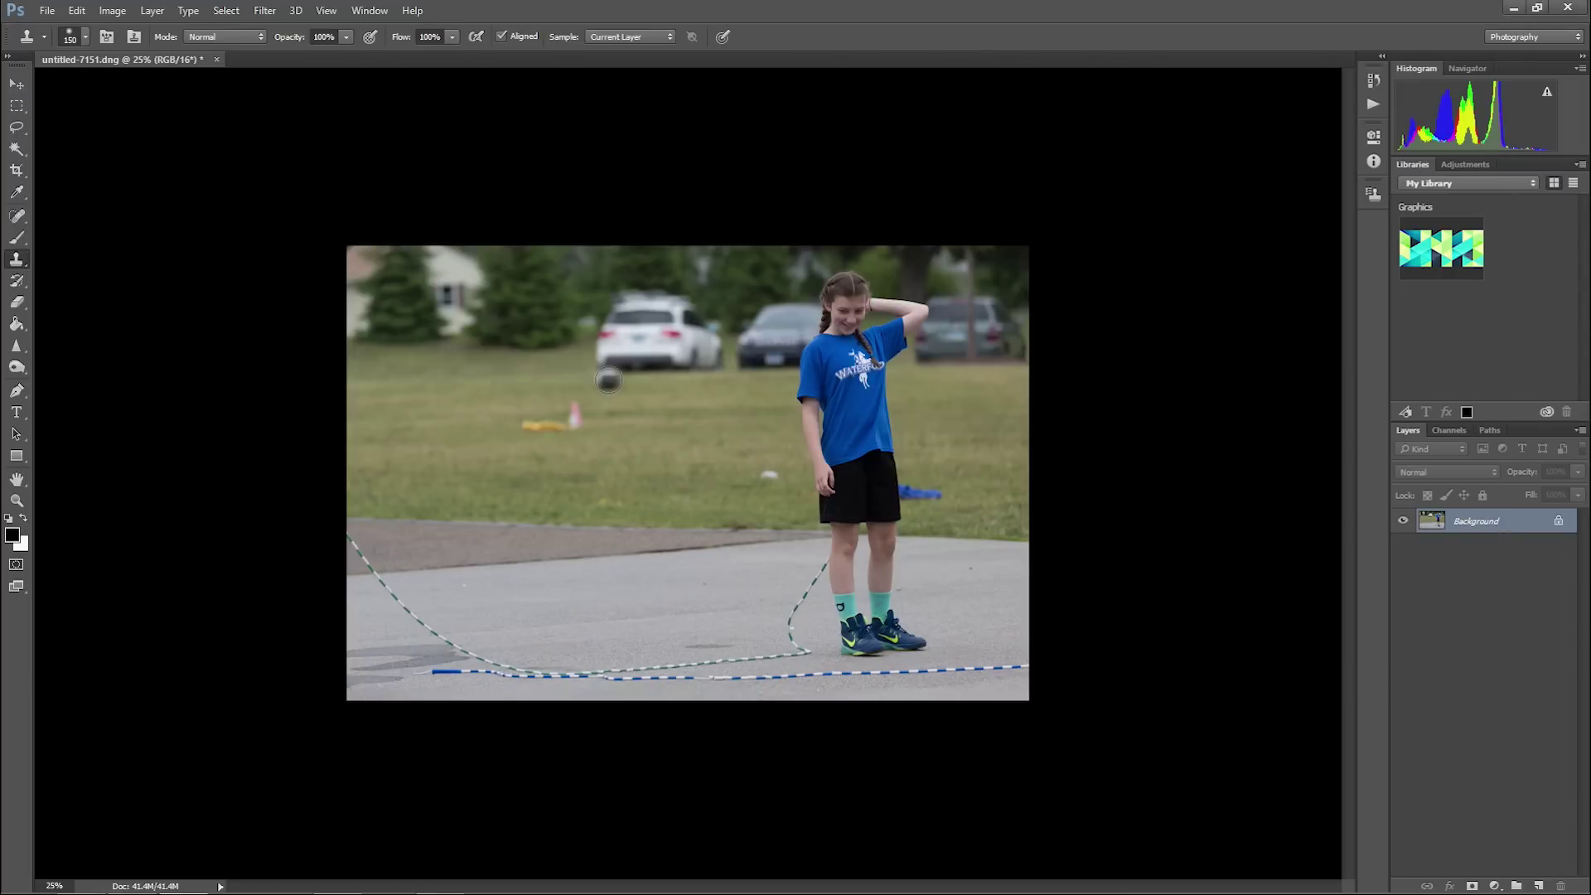
Lasso the yellow object and cone in the grass, content-aware fill them, then lasso the white blob
left_click(18, 126)
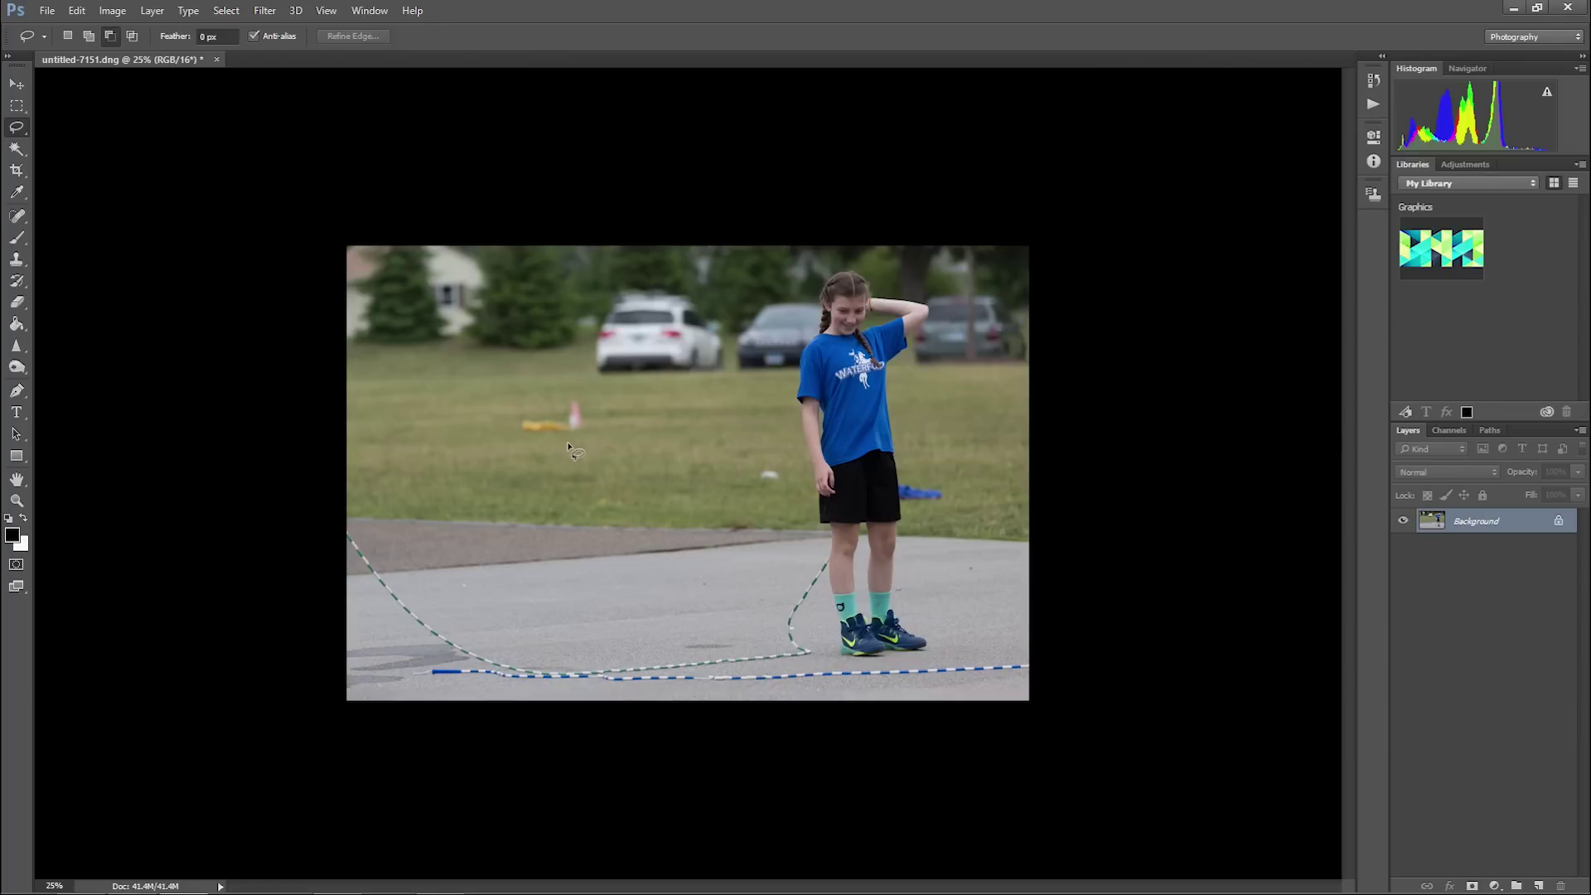
key("ctrl+plus")
key("ctrl+plus")
key("ctrl+plus")
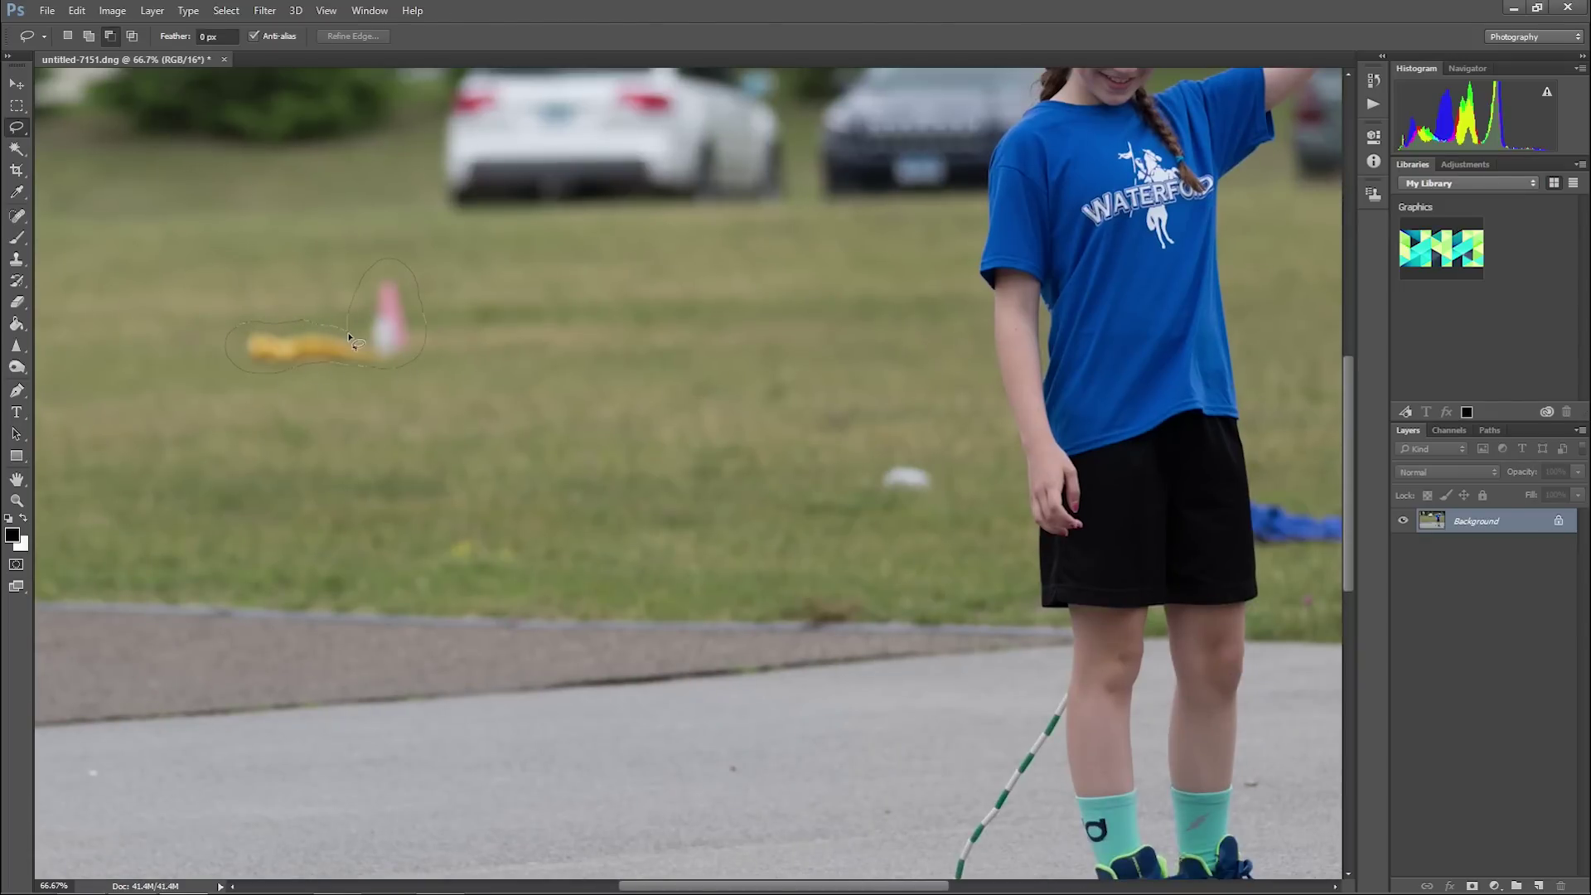
left_click_drag(349, 338, 350, 340)
key("BackSpace")
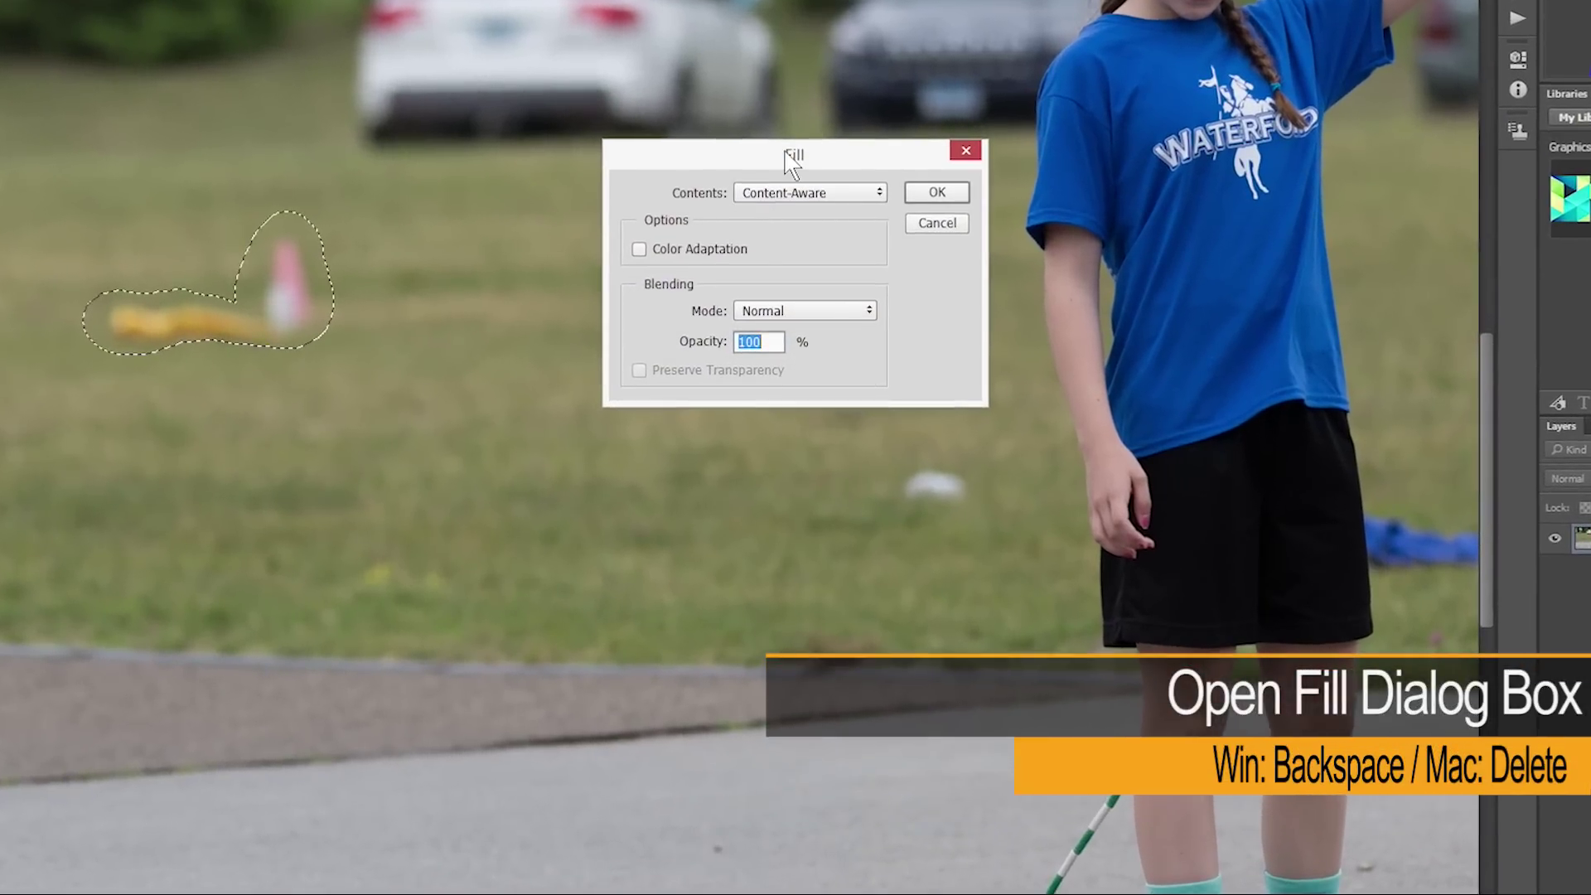
left_click(934, 194)
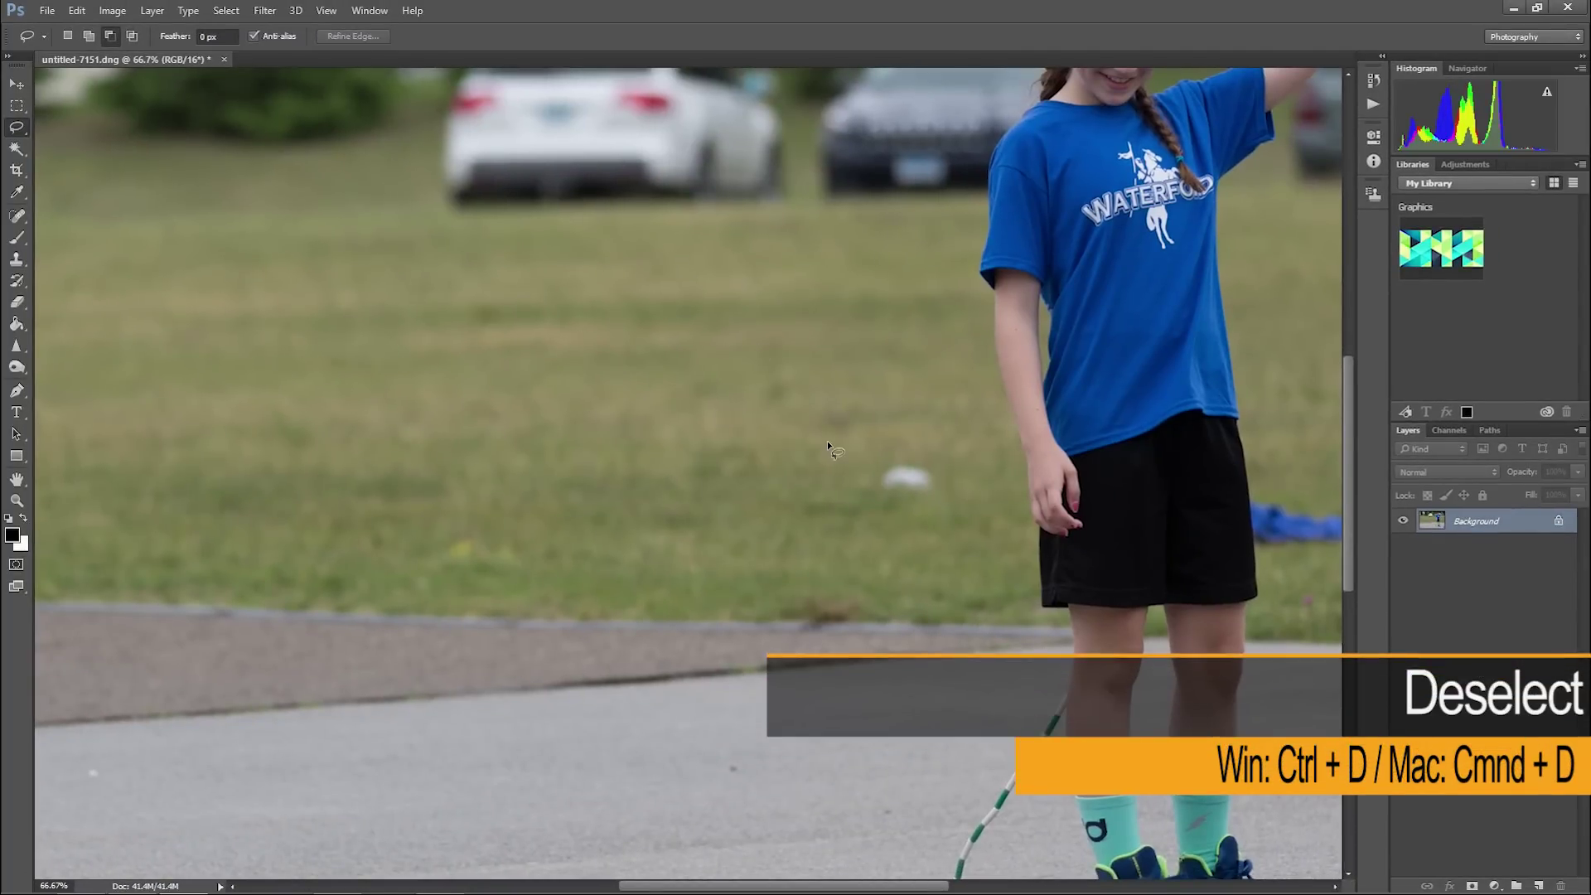
mouse_move(881, 494)
left_mouse_down()
mouse_move(946, 466)
mouse_move(932, 496)
mouse_move(863, 489)
left_mouse_up()
Content-aware fill the white blob and the blue object in the grass with surrounding grass
key("shift+F5")
key("Return")
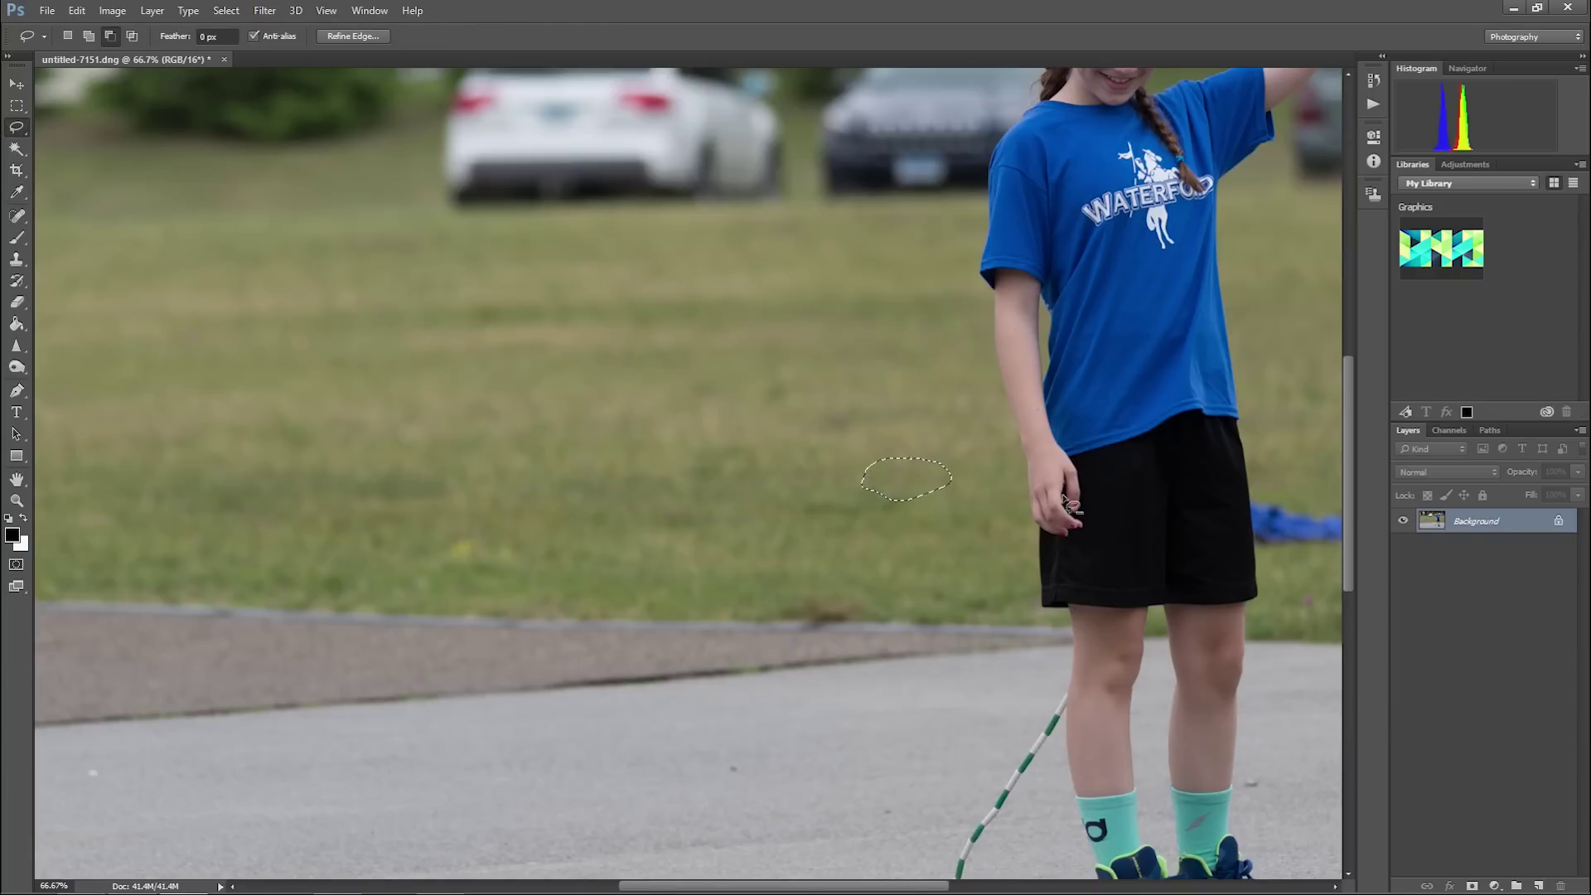
mouse_move(1073, 501)
left_mouse_down()
mouse_move(1066, 476)
mouse_move(829, 452)
mouse_move(834, 479)
left_mouse_up()
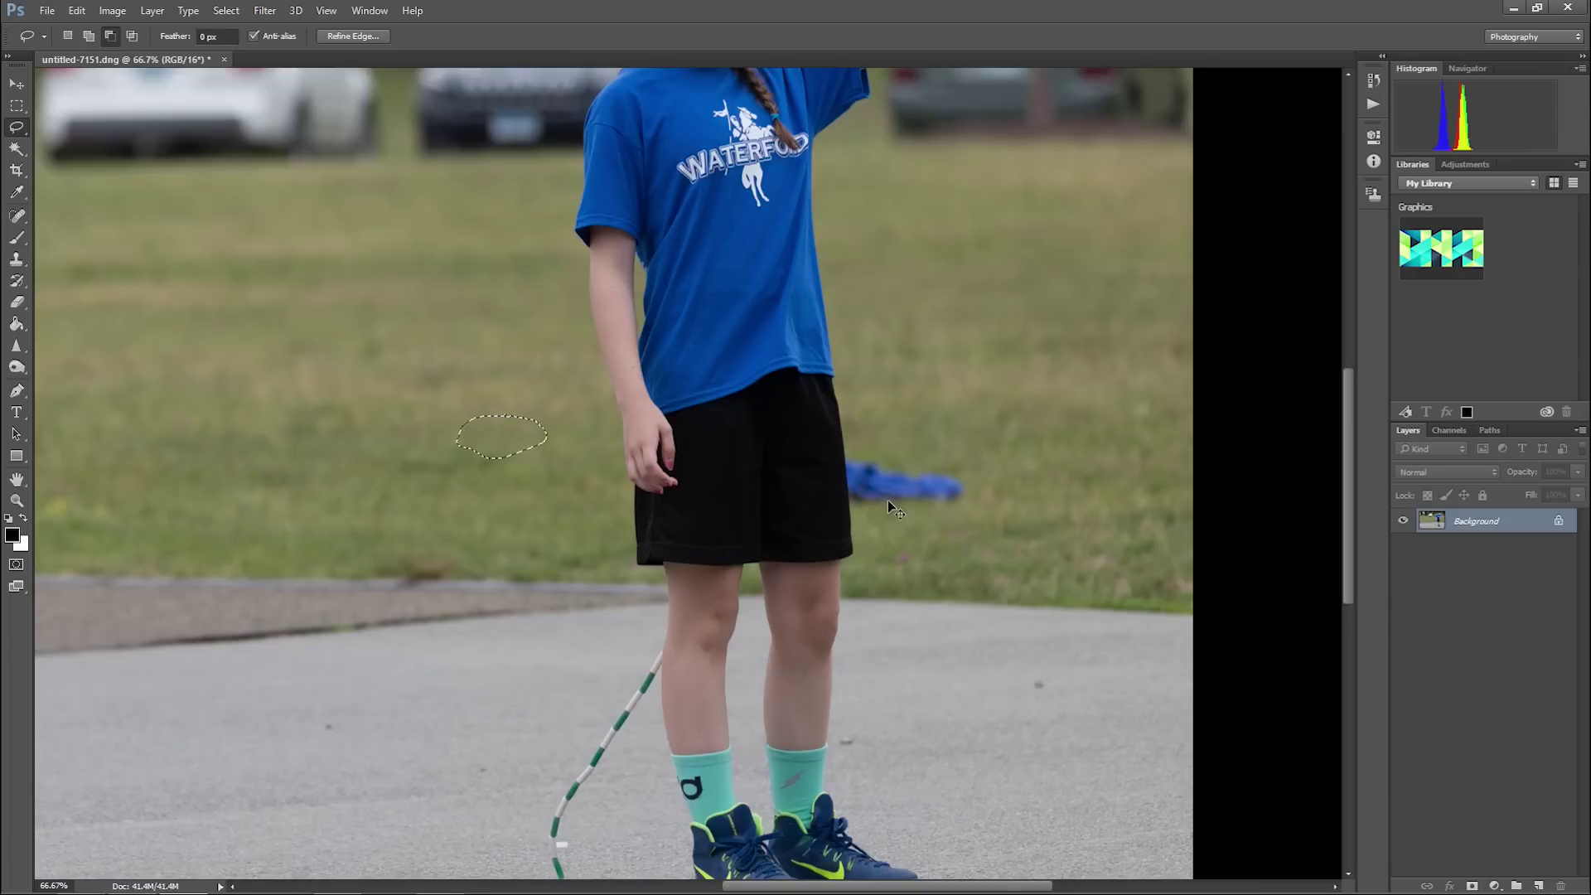
left_click(905, 455)
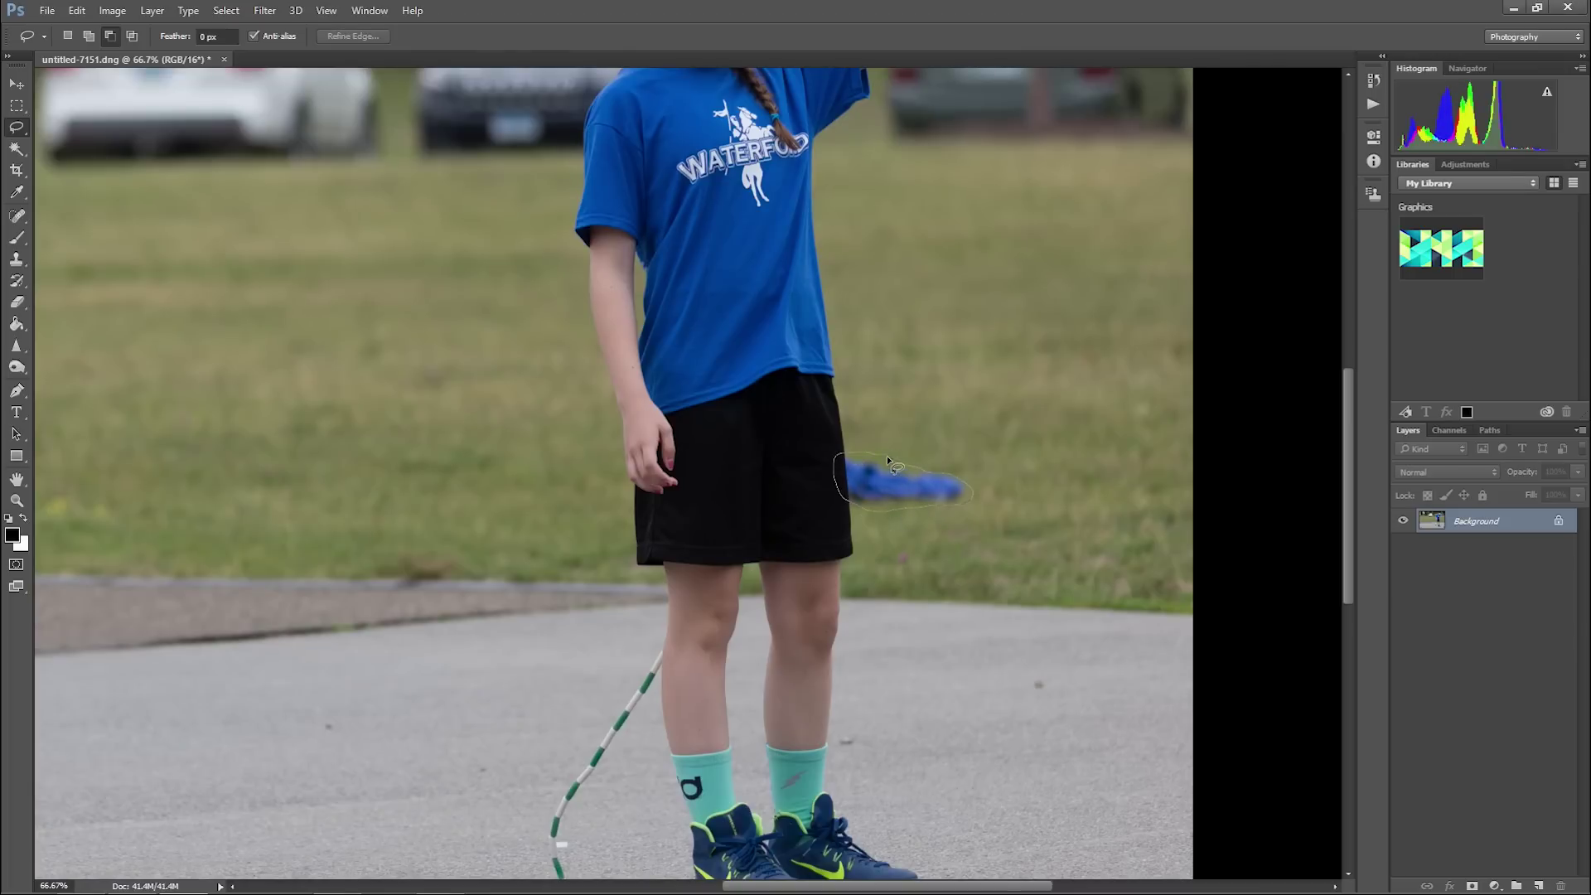
left_click_drag(888, 457, 888, 460)
key("shift+BackSpace")
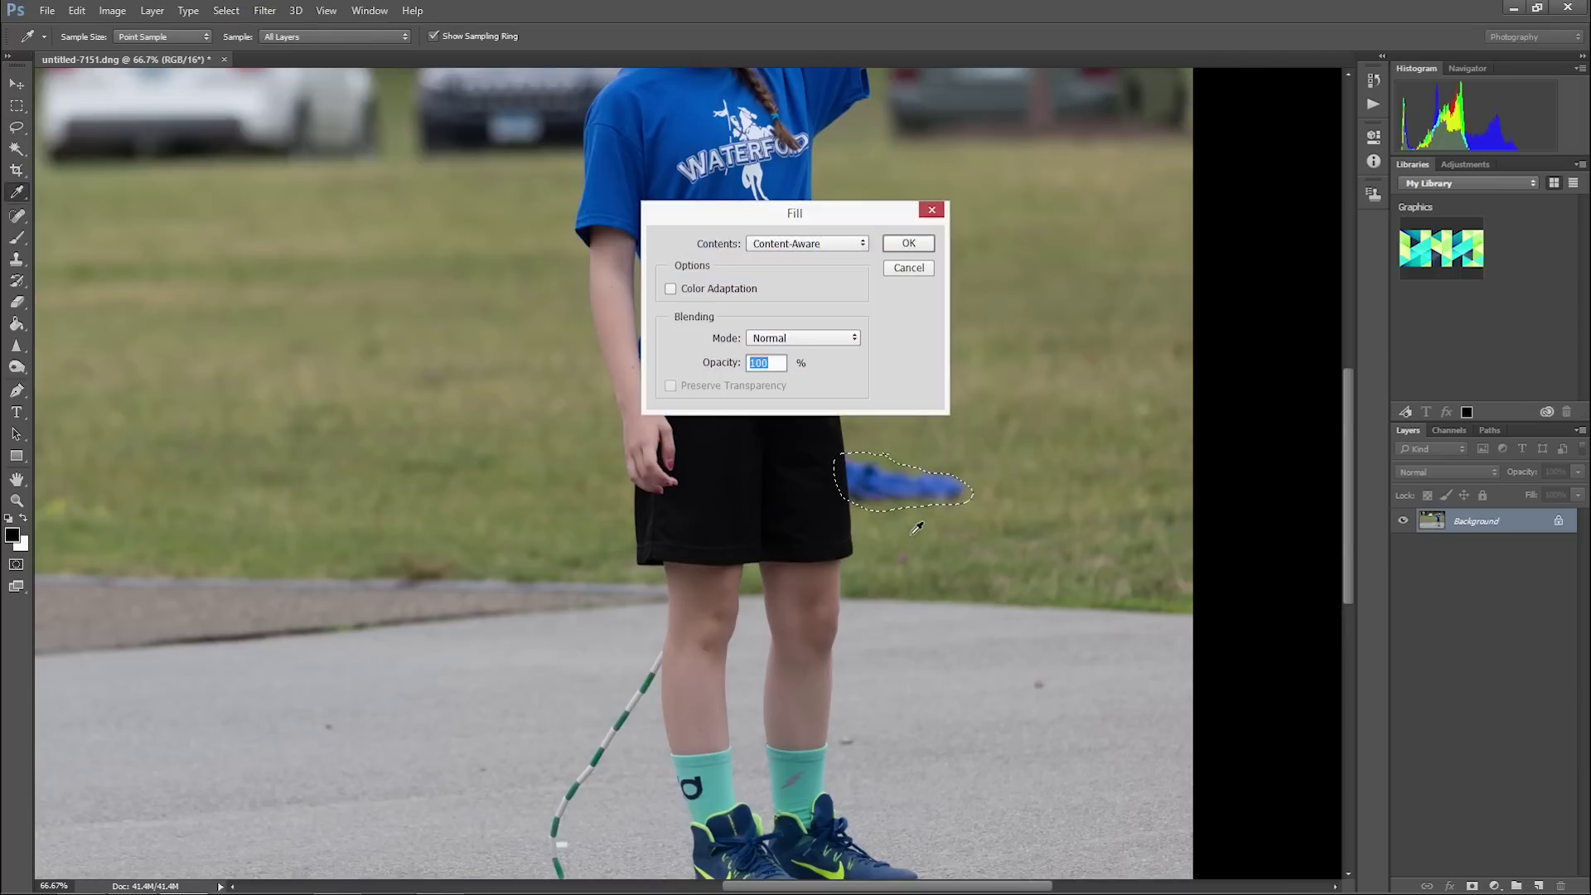
key("Return")
left_click(908, 554)
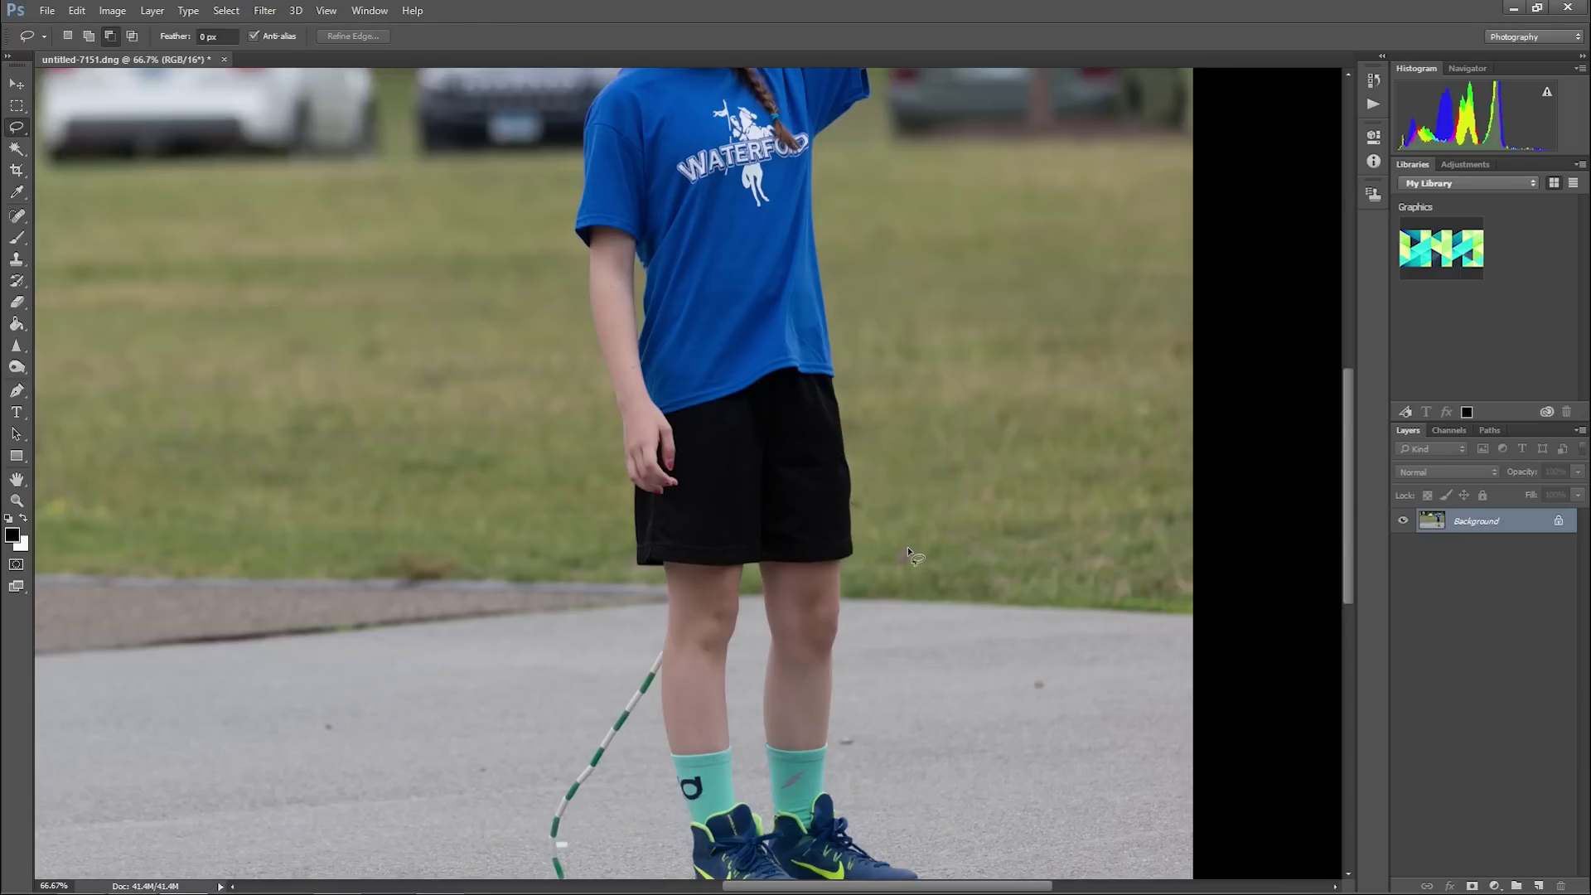
Fill the small speck beside the edge of the girl's shorts with grass
scroll(903, 550, "up", 4)
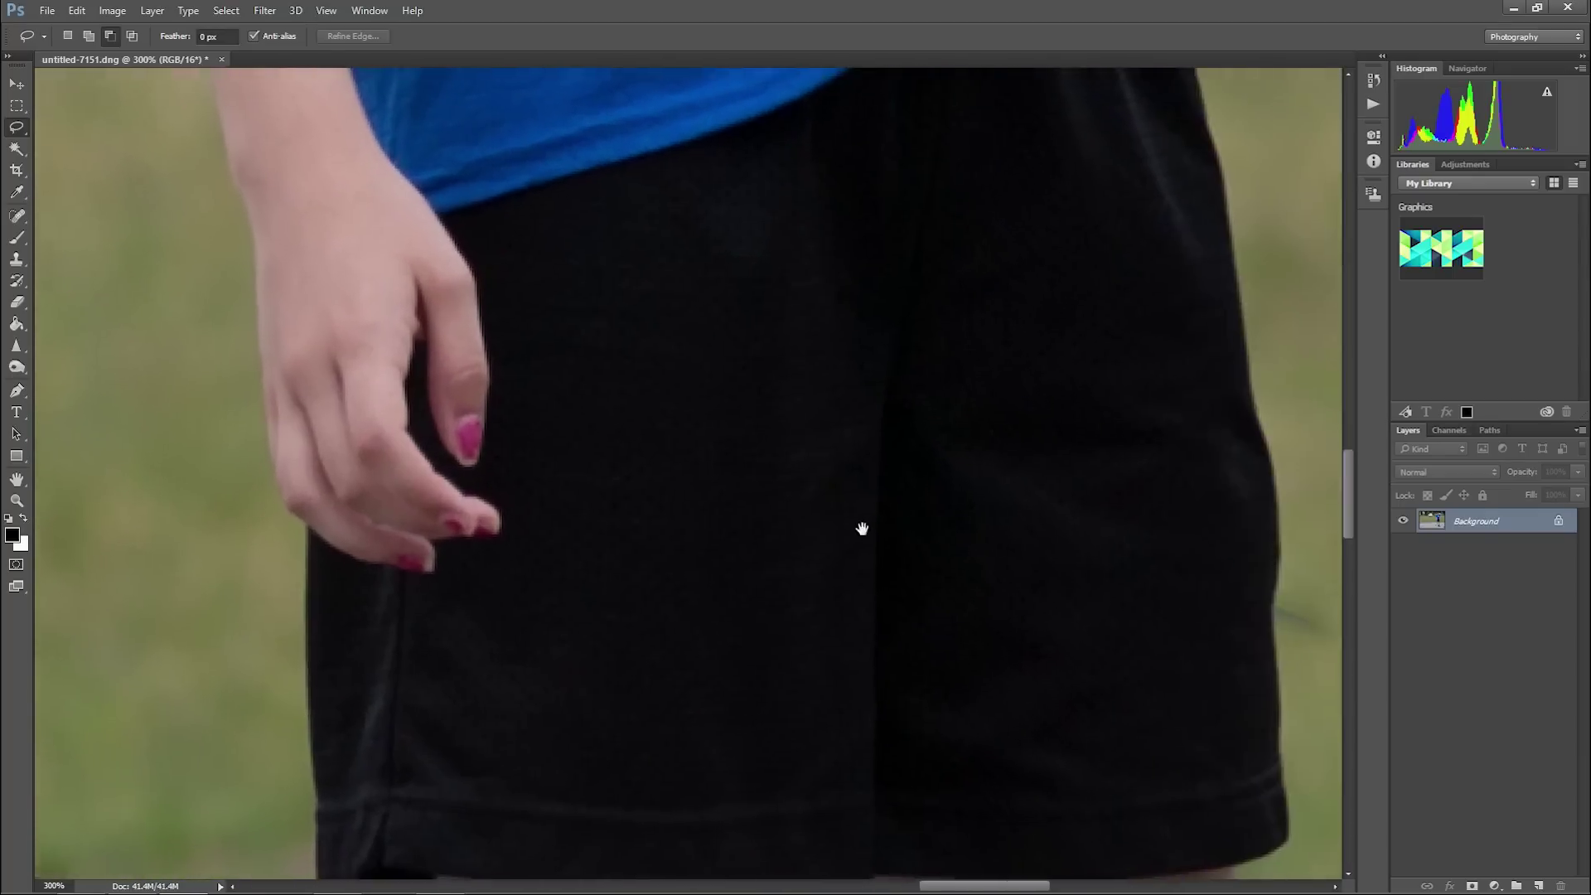
left_click_drag(861, 528, 550, 465)
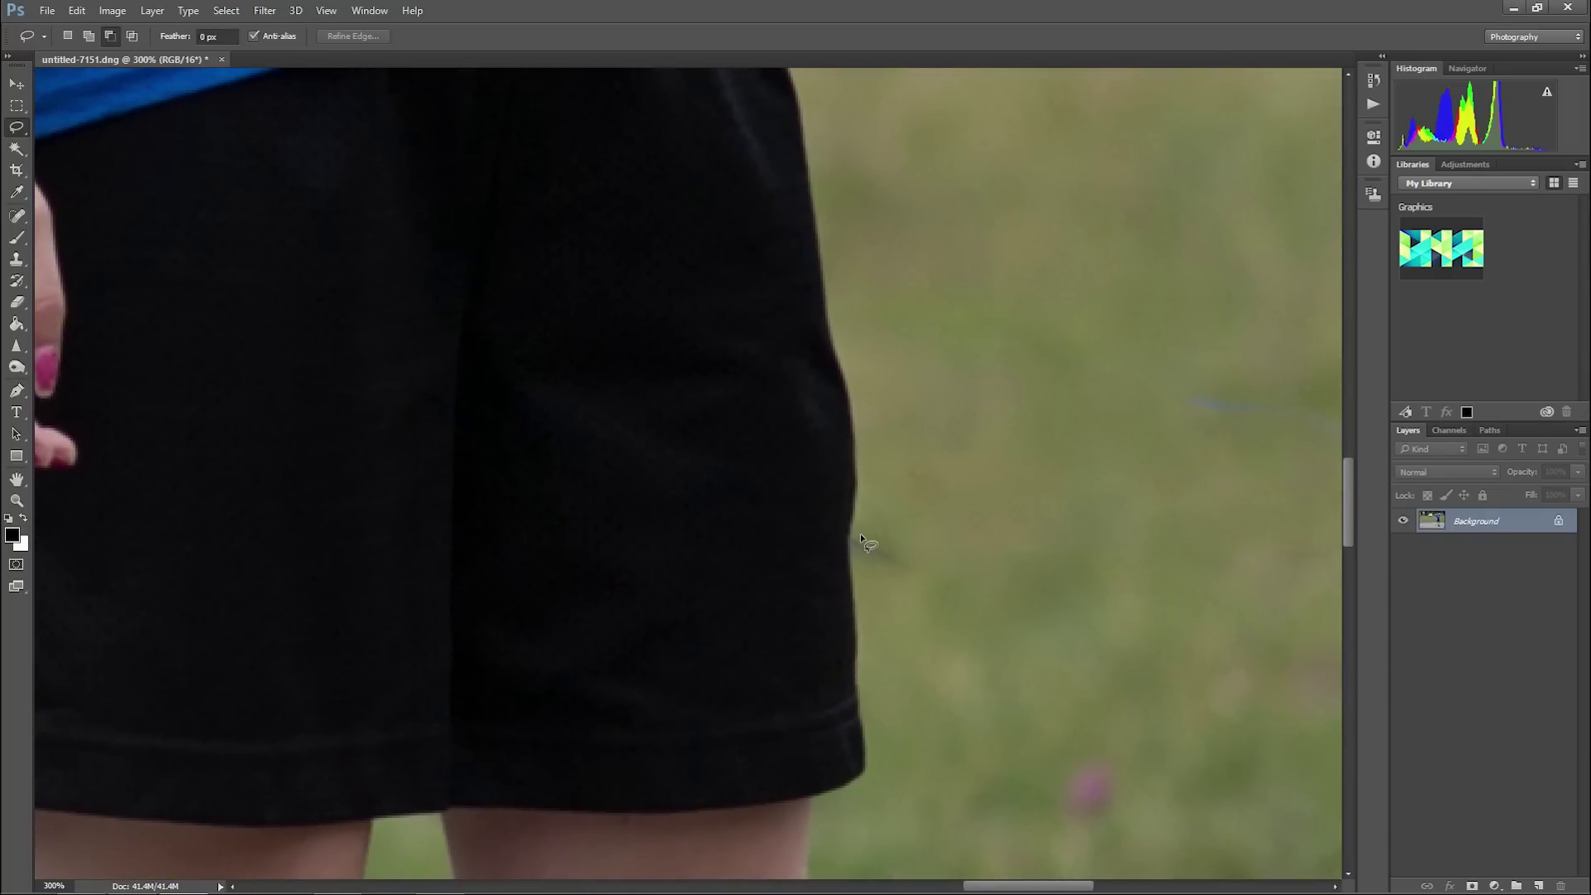
left_click_drag(911, 545, 855, 533)
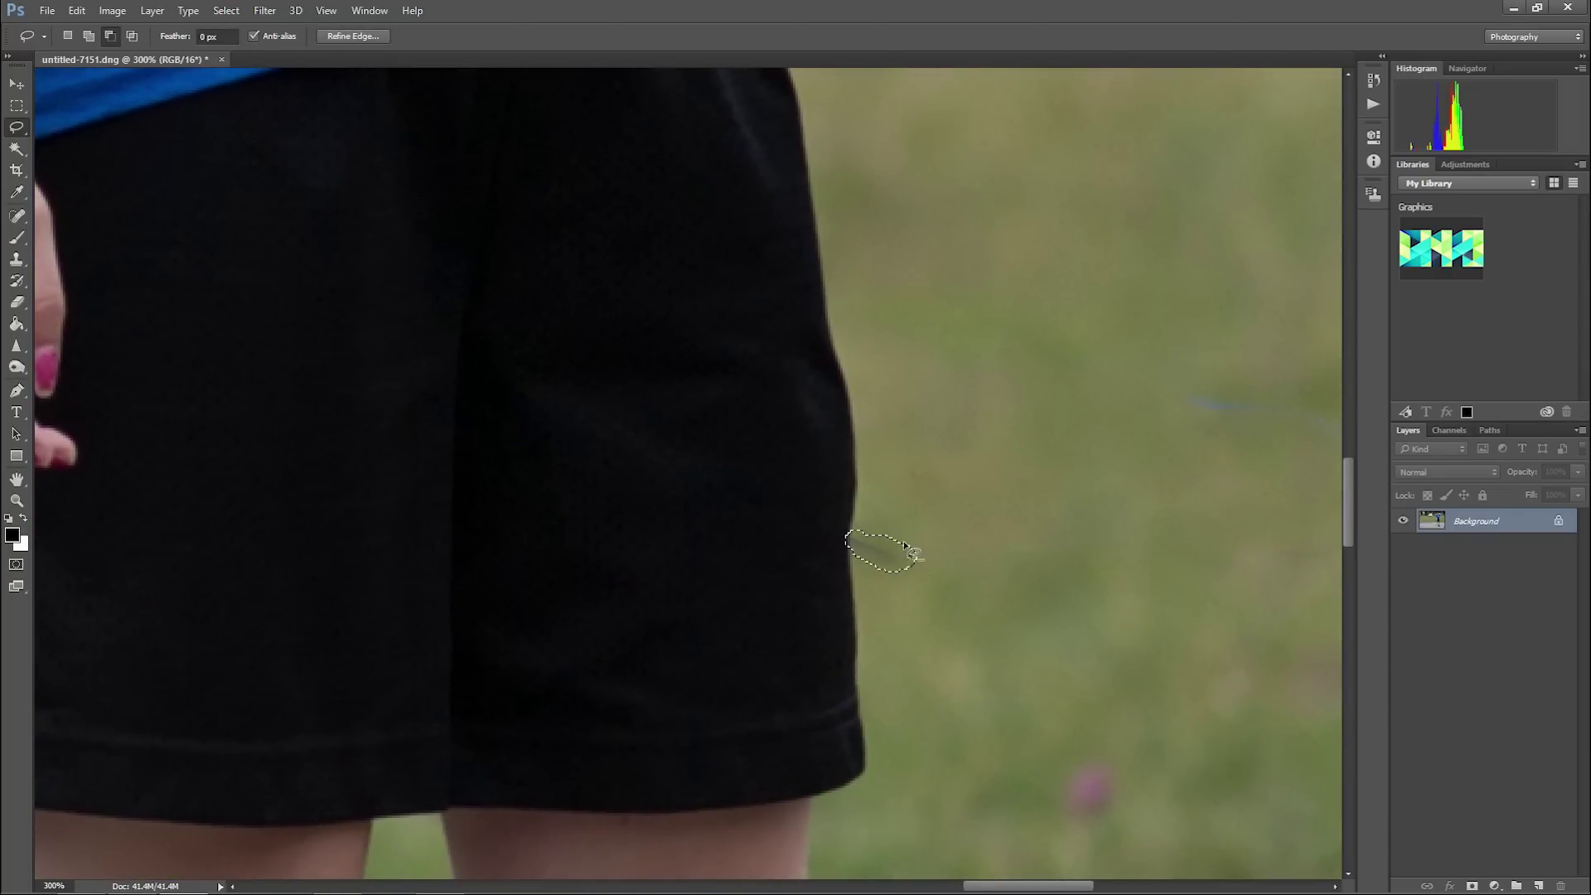
key("shift+BackSpace")
key("Return")
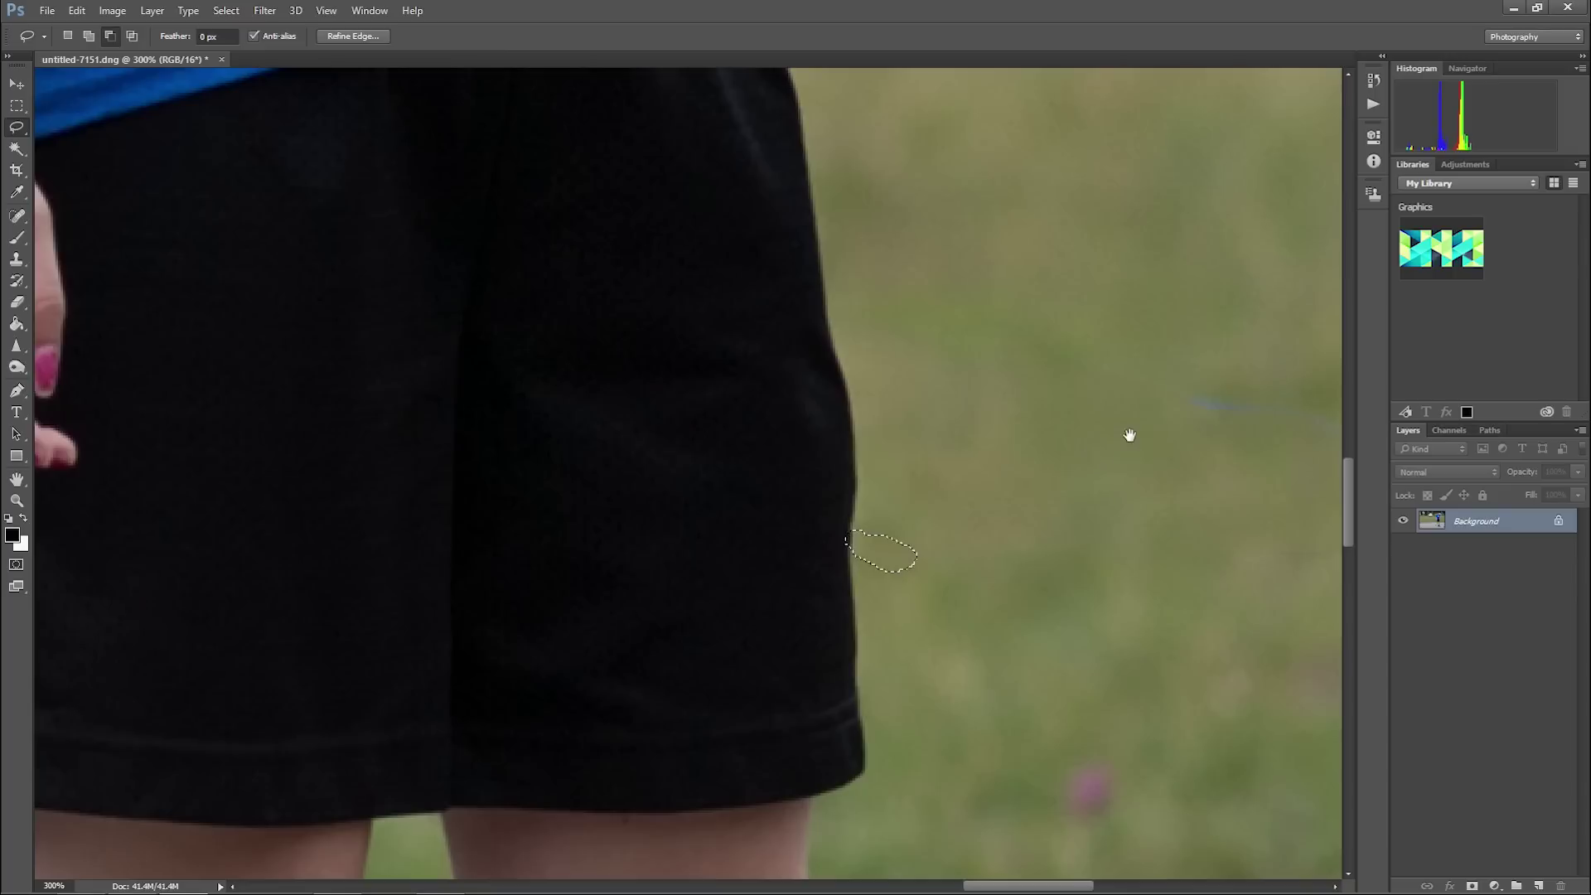
Select and content-aware fill the faint blue streak in the grass, then zoom back out
mouse_move(1129, 433)
left_mouse_down()
mouse_move(906, 437)
mouse_move(824, 367)
left_mouse_up()
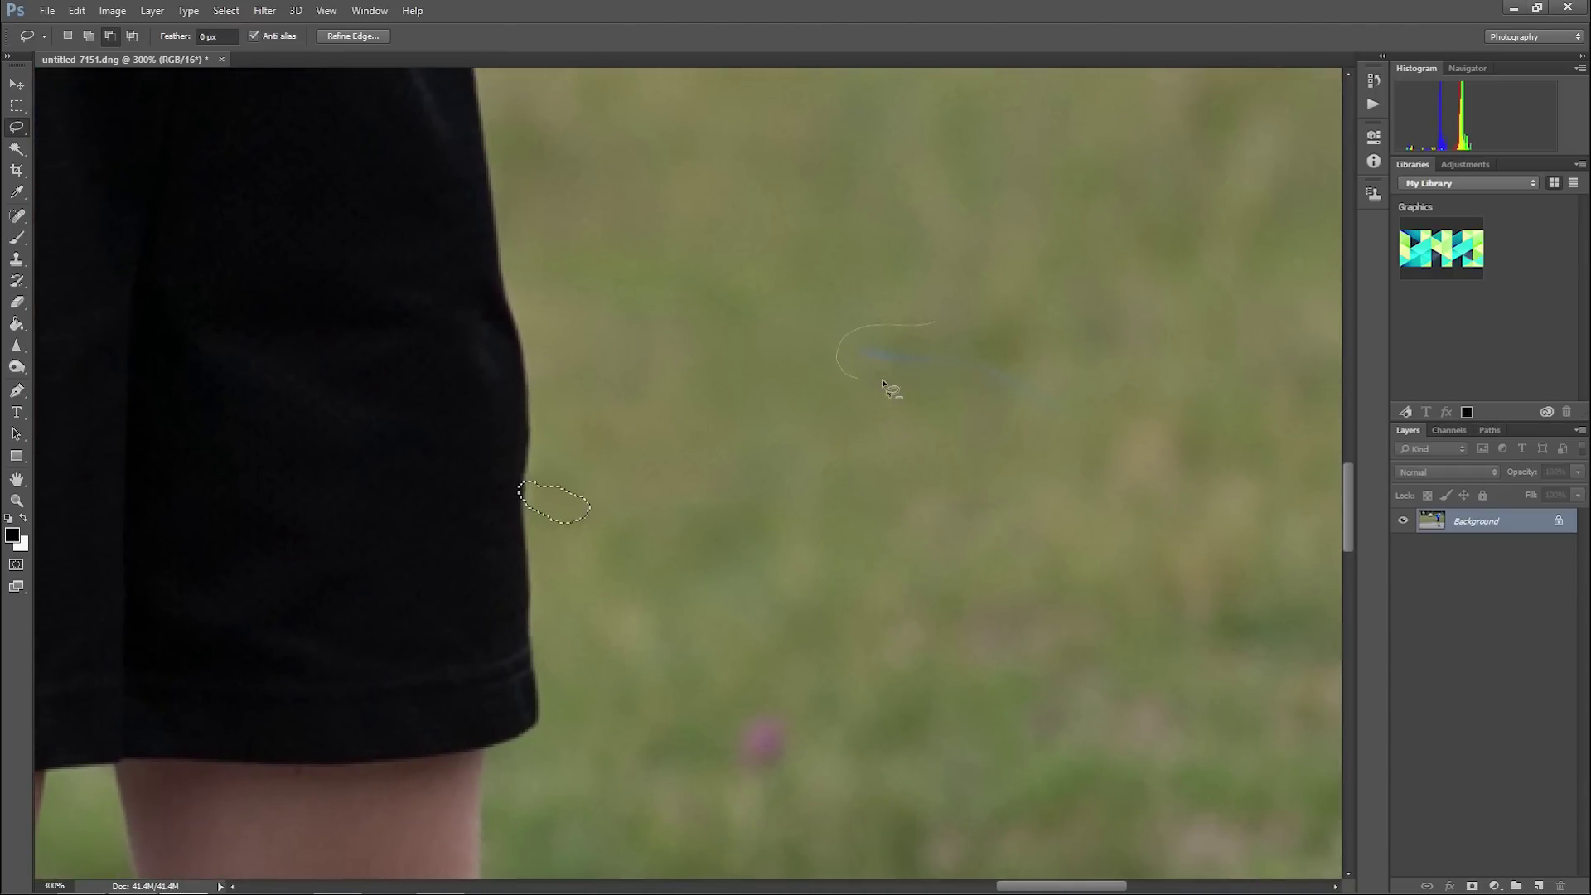
left_click_drag(1032, 373, 926, 343)
left_click(1028, 507)
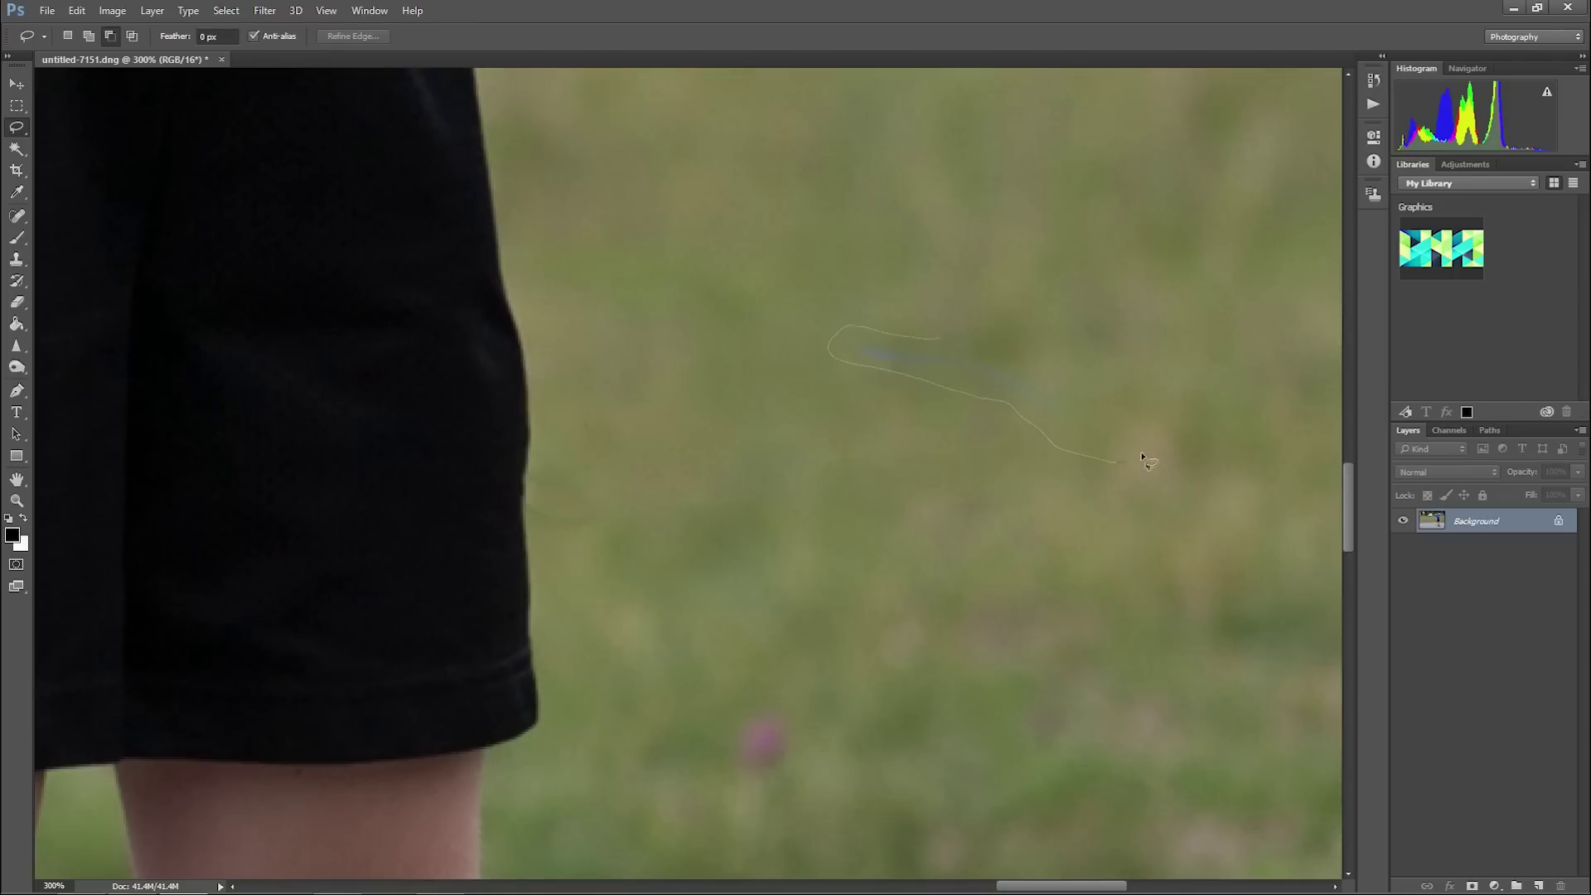
left_click_drag(1141, 458, 1143, 461)
key("i")
key("shift+F5")
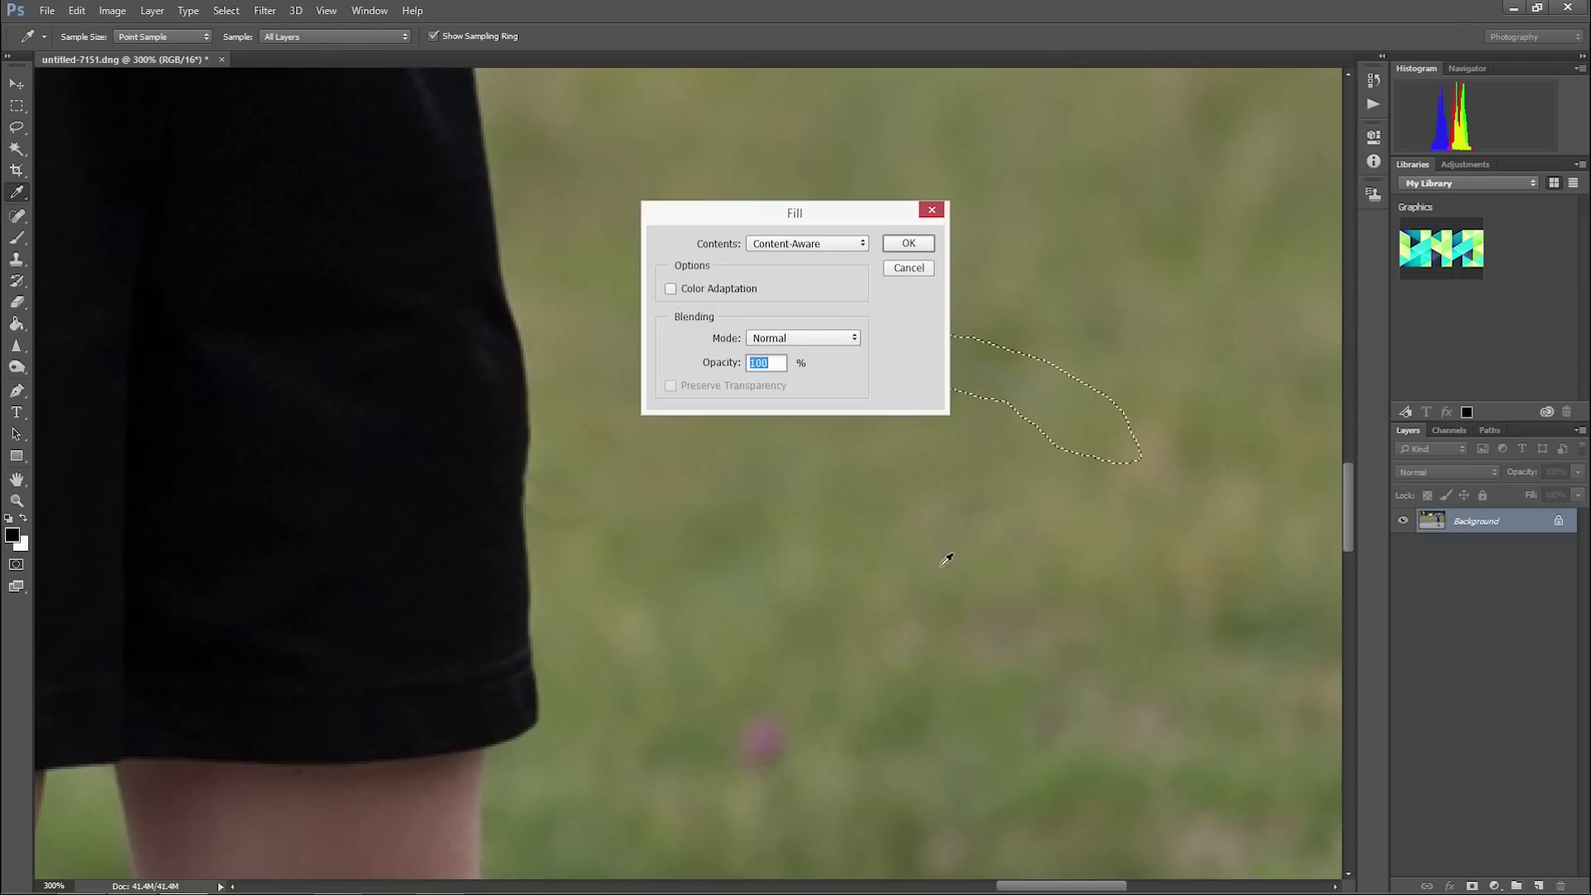
key("Return")
key("l")
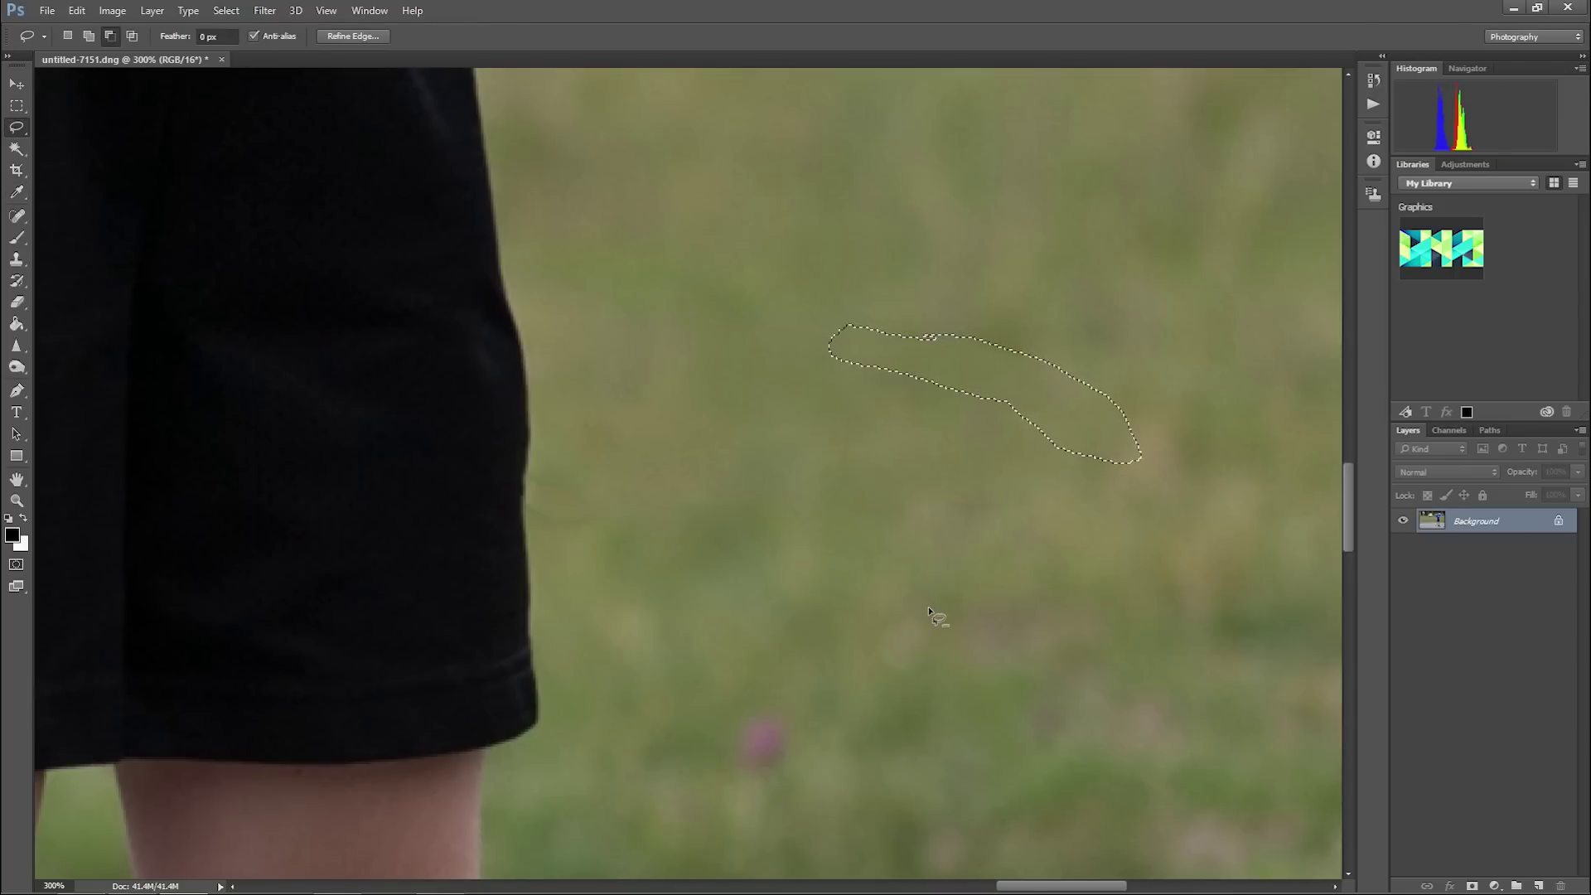
key("ctrl+minus")
key("ctrl+minus")
key("ctrl+minus")
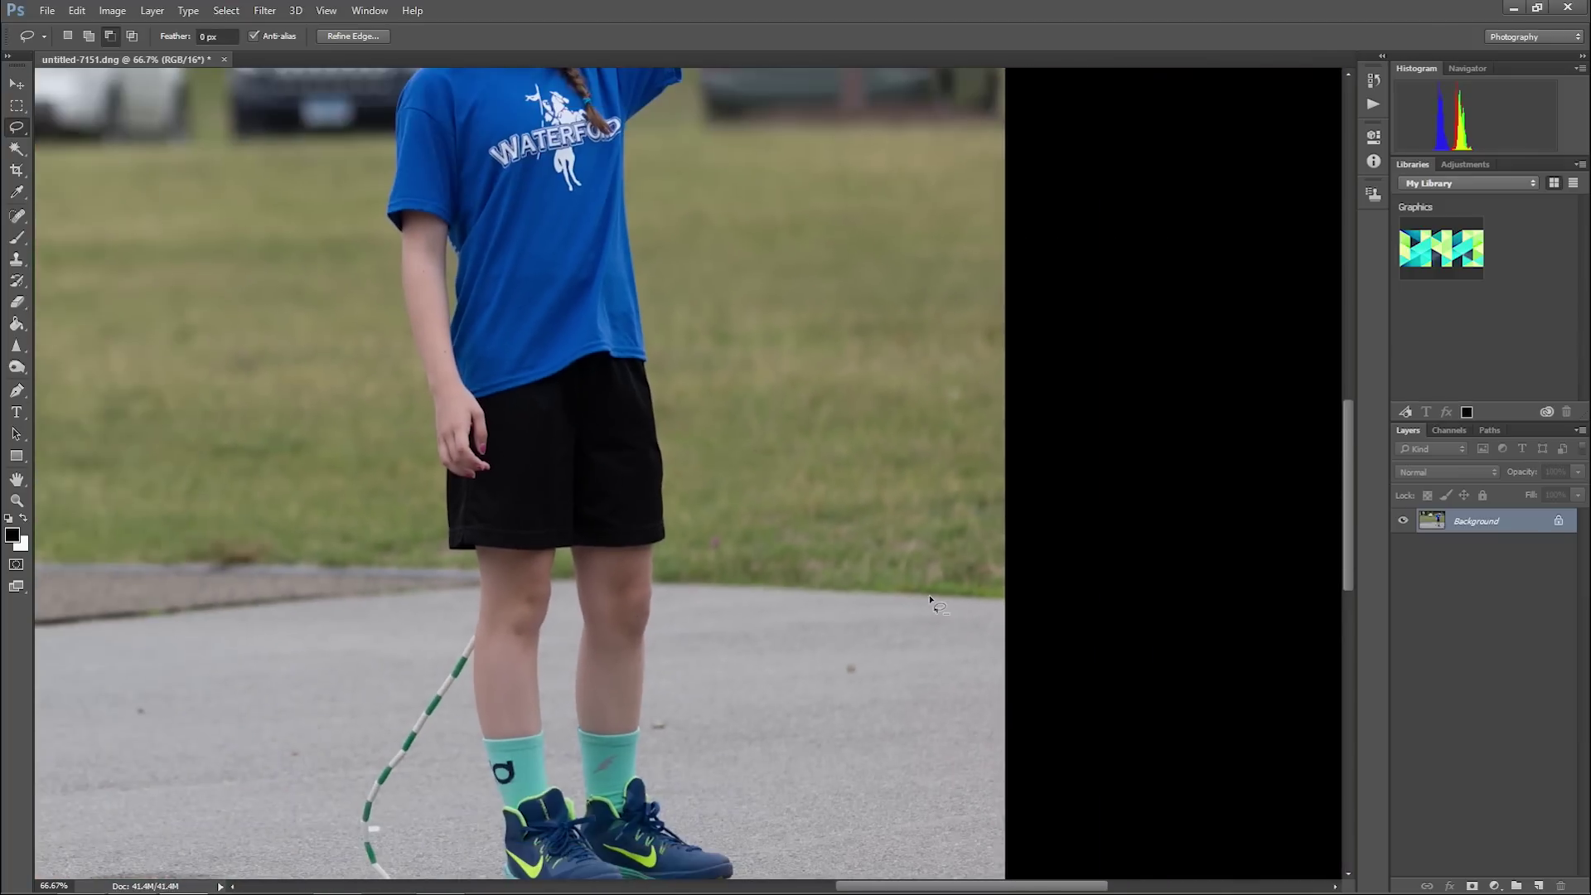
Lasso the white car on the left, trimming excess from the selection's top and right
key("ctrl+d")
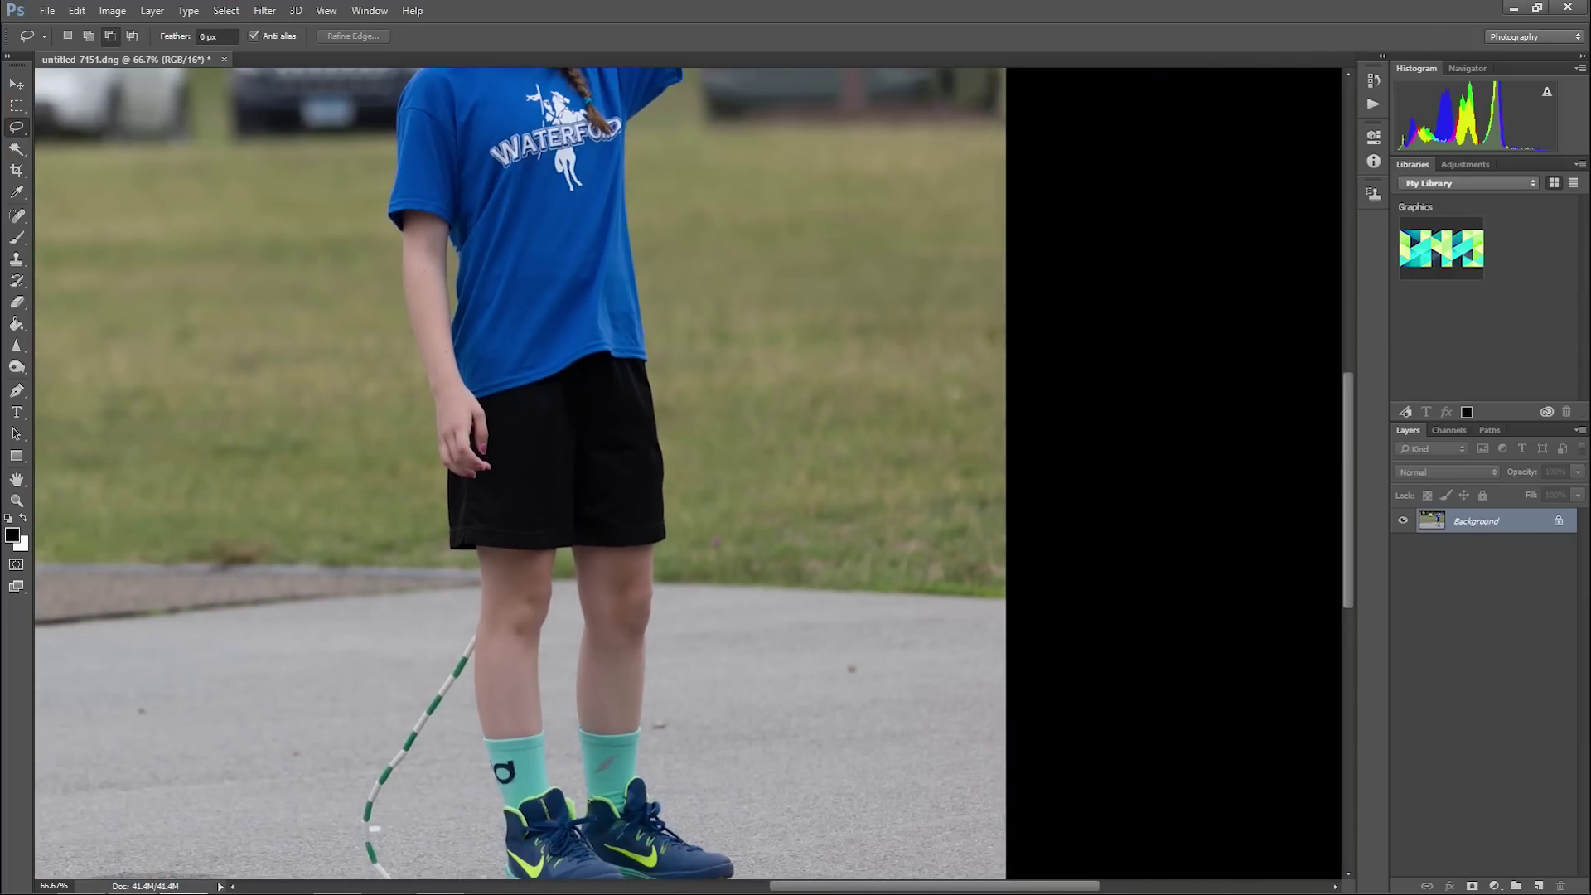
left_click_drag(605, 330, 783, 580)
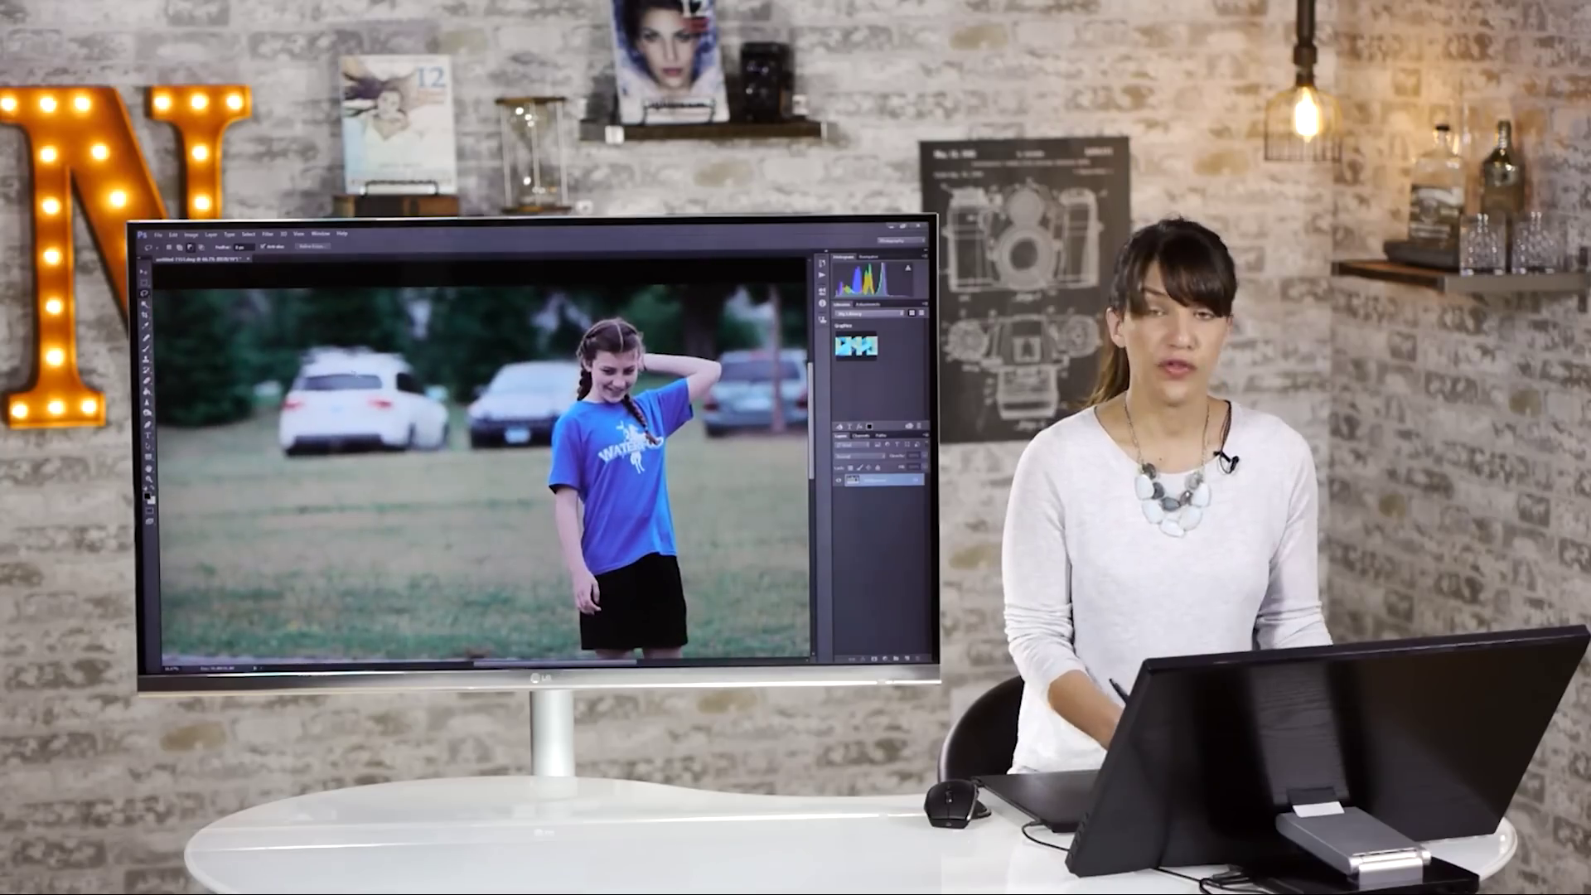
left_click_drag(425, 221, 275, 294)
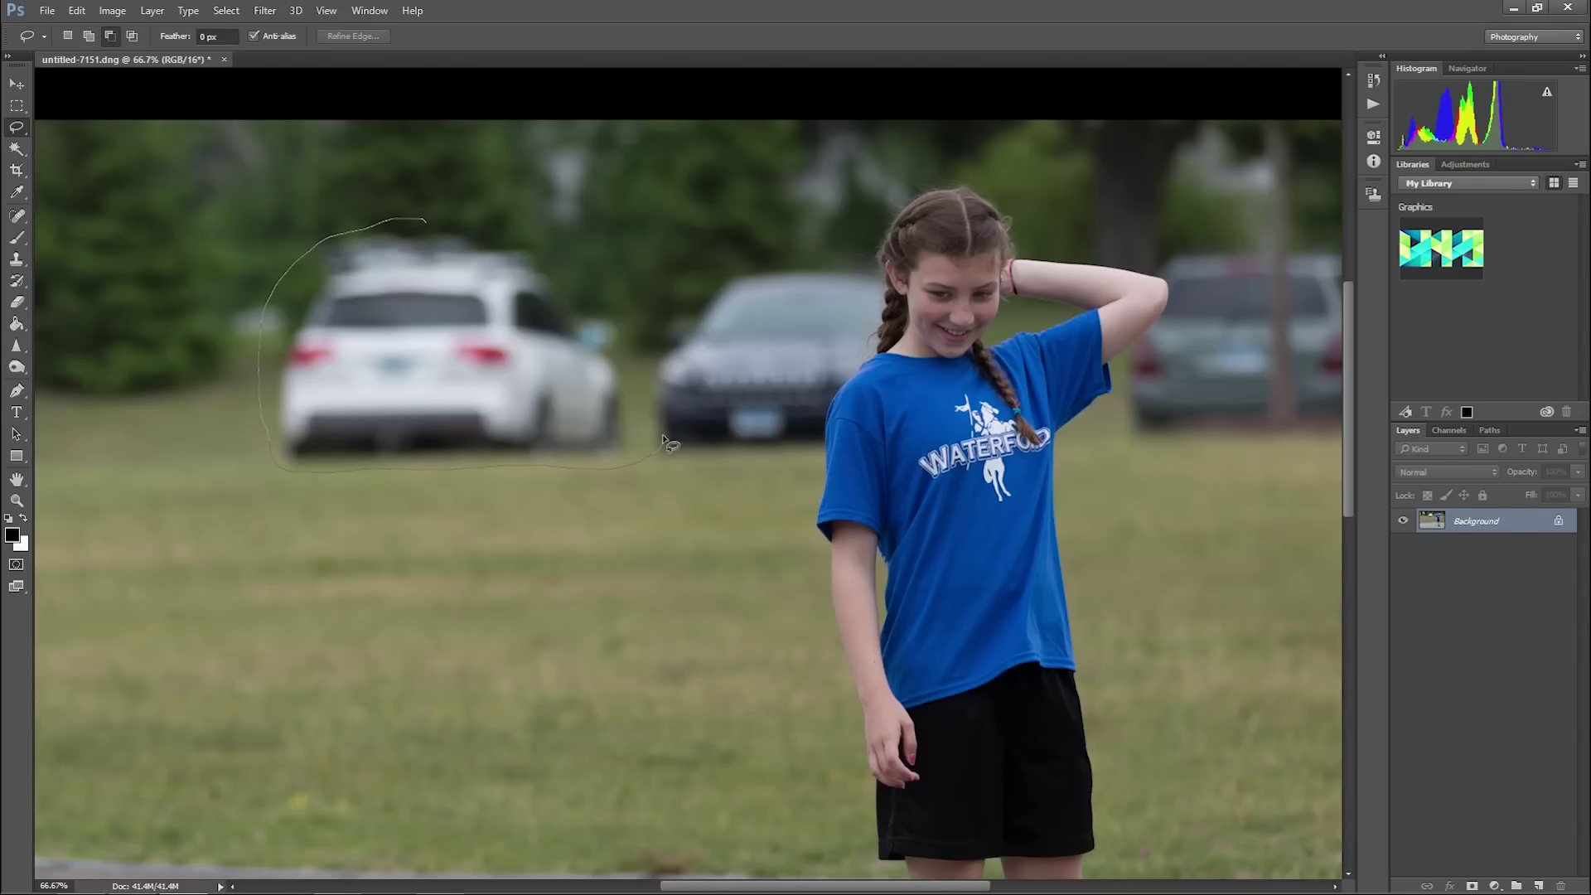
left_click_drag(553, 223, 411, 224)
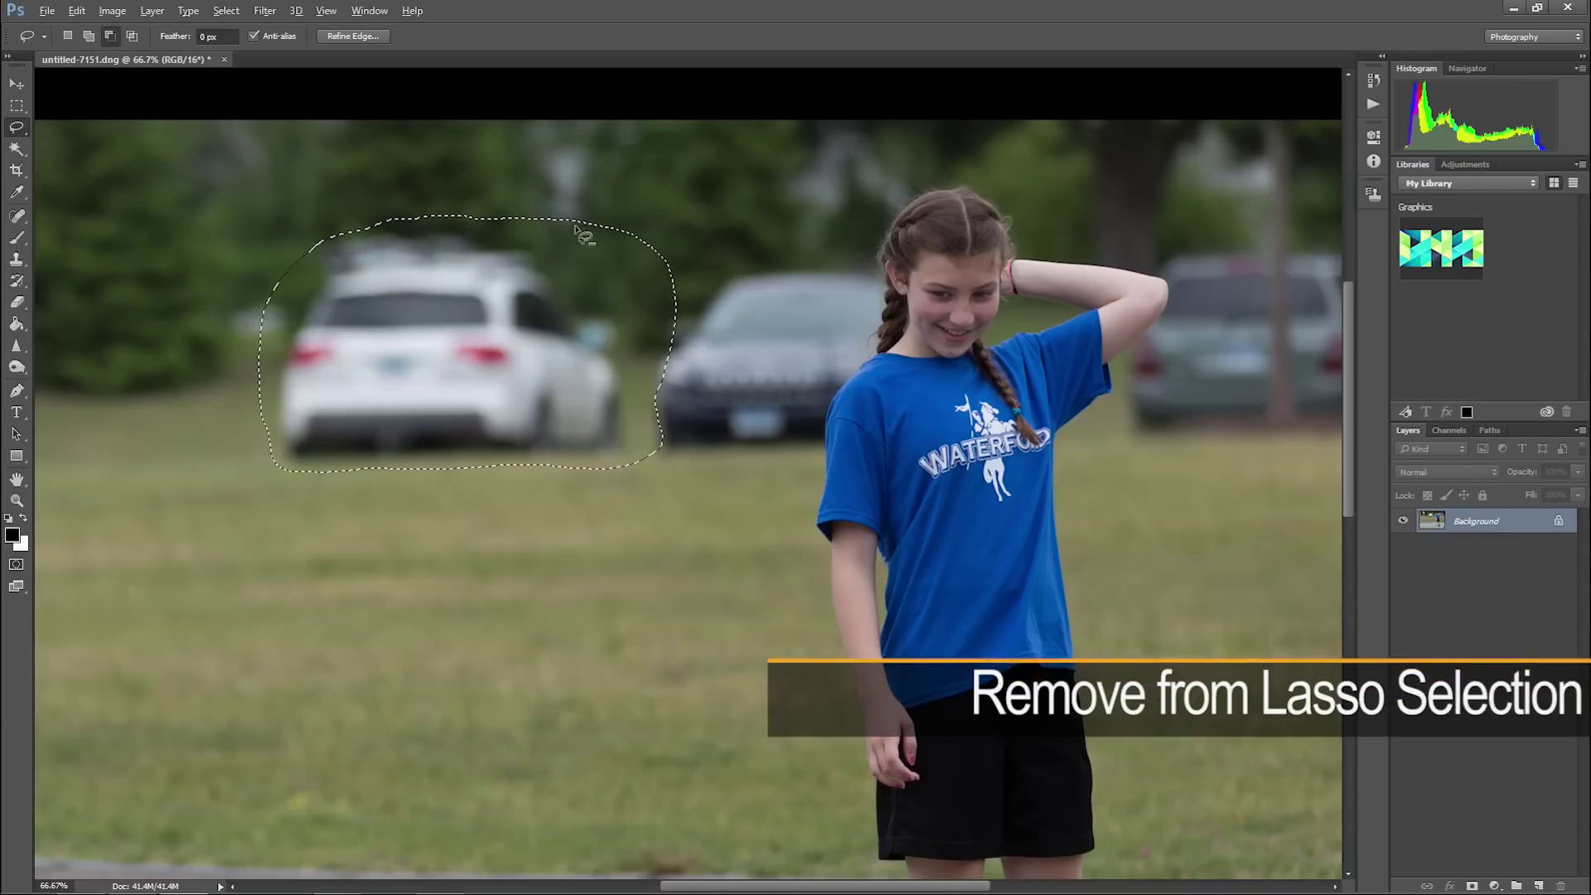
left_click_drag(479, 217, 521, 244)
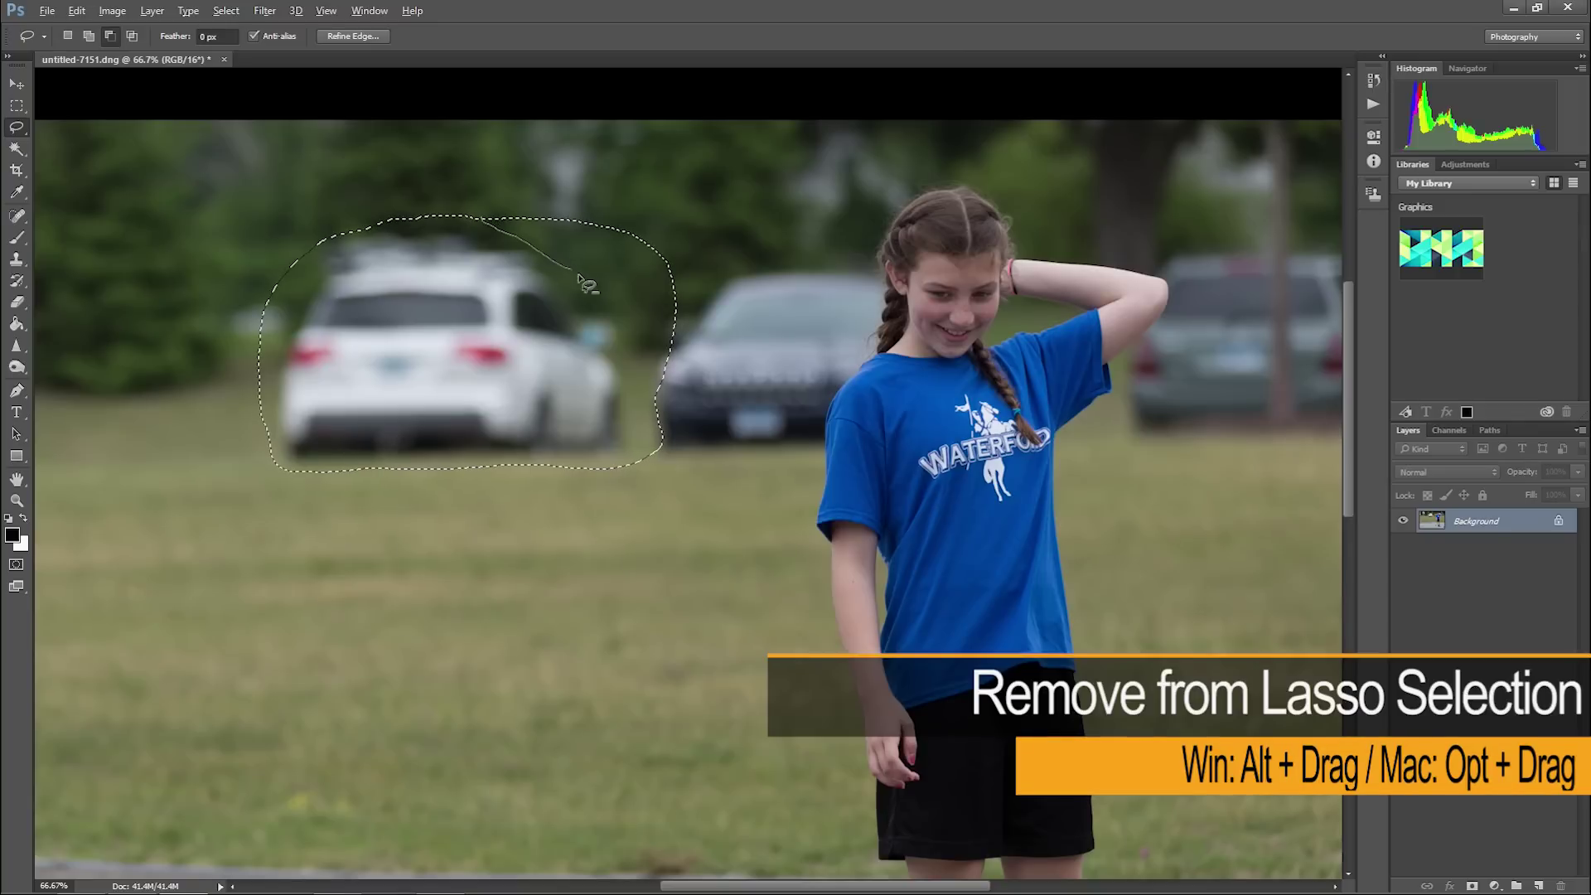
left_click_drag(641, 321, 597, 194)
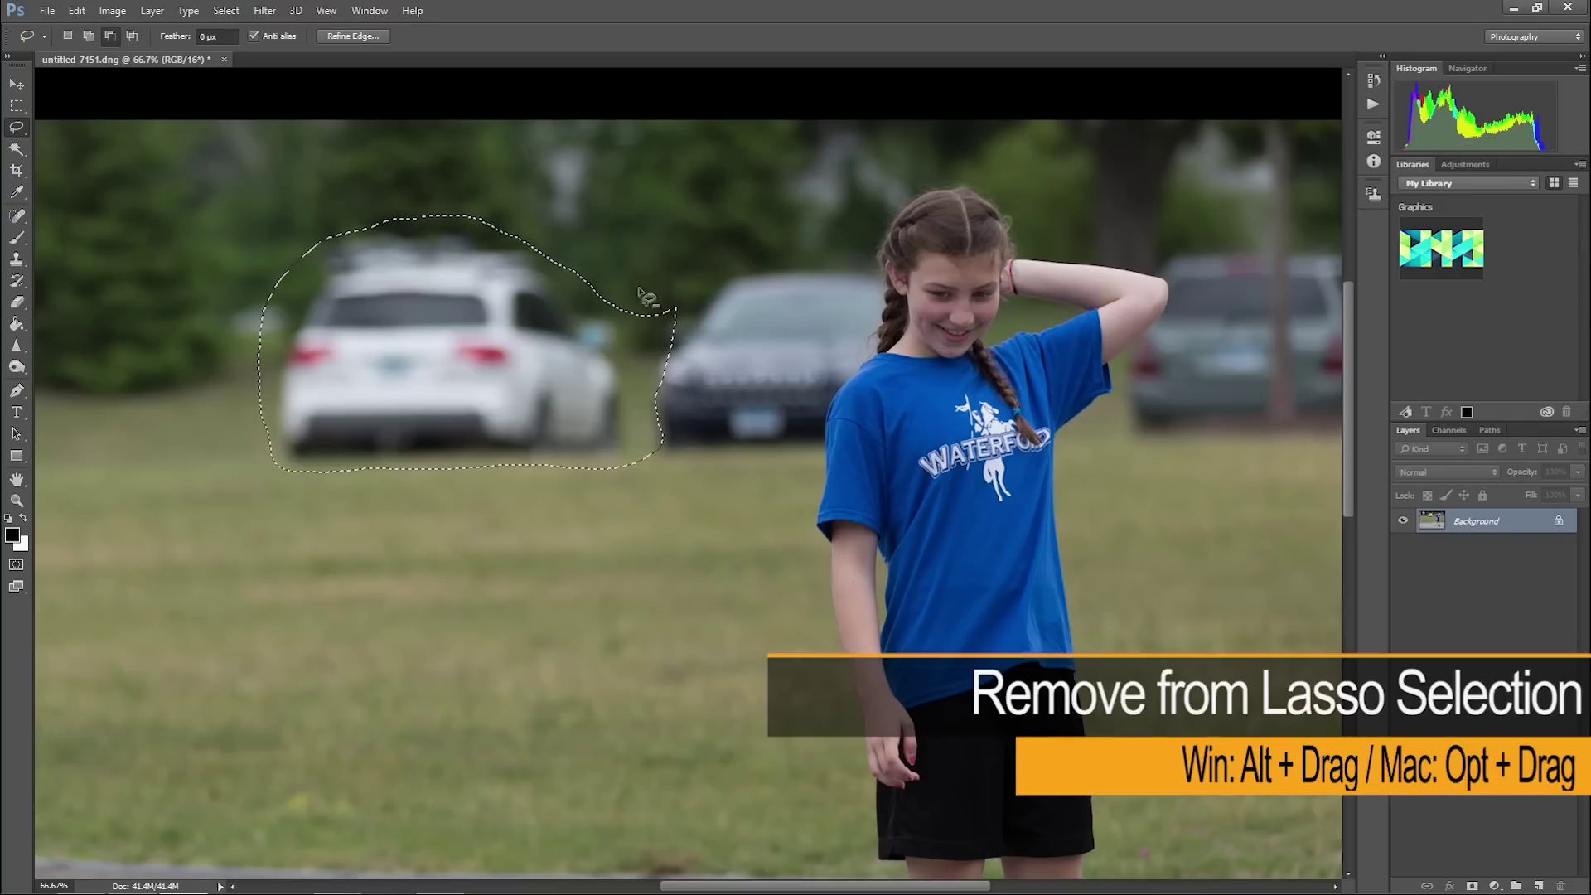
left_click_drag(615, 292, 632, 415)
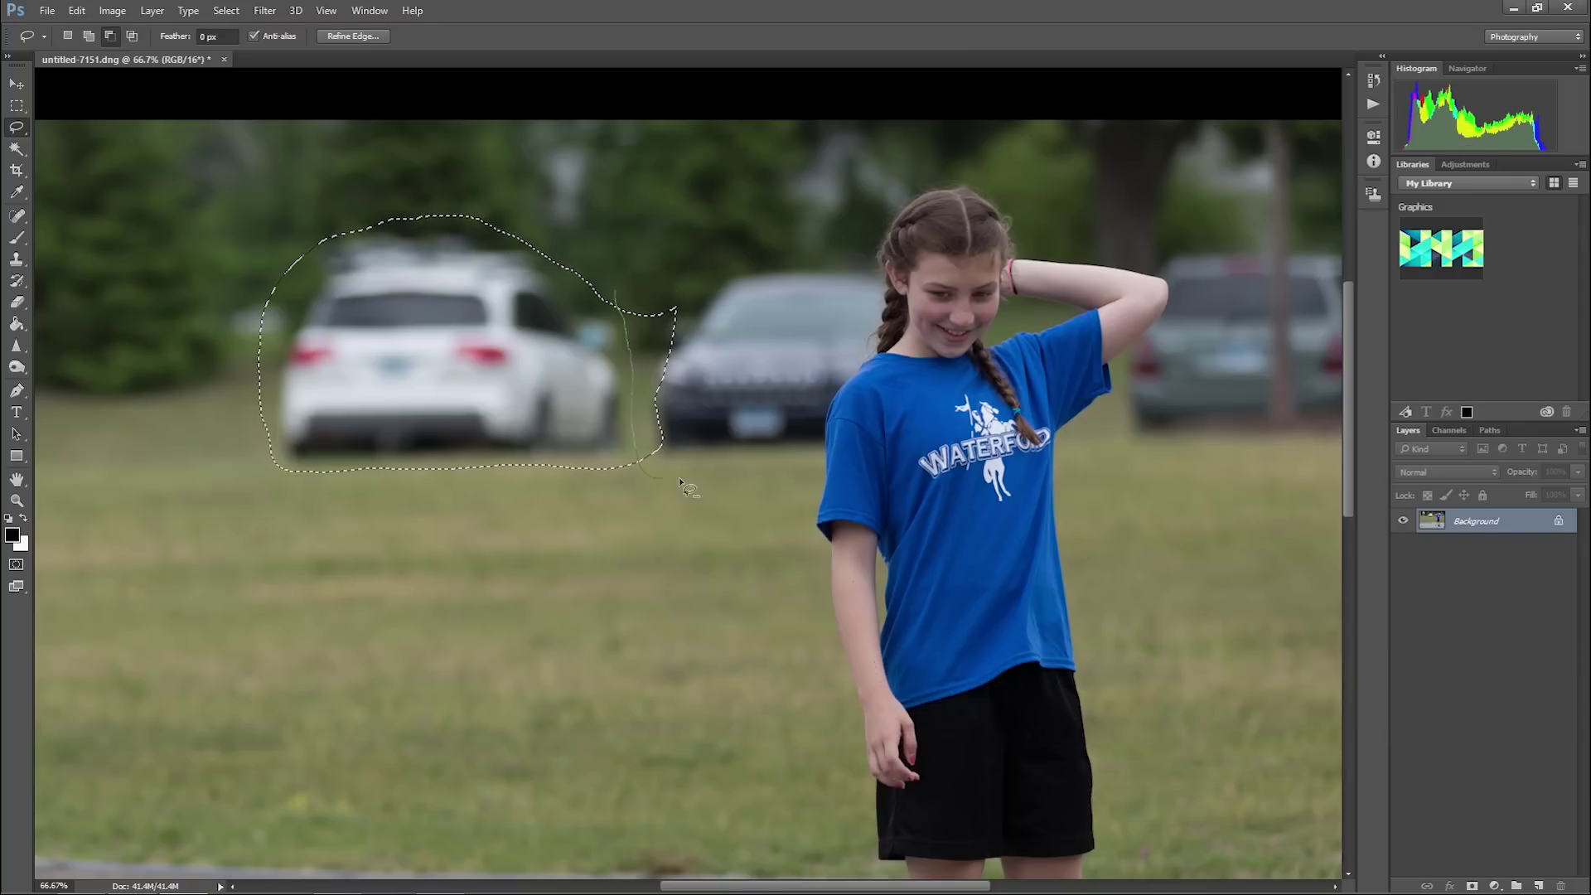
mouse_move(680, 482)
left_mouse_down()
mouse_move(675, 277)
mouse_move(618, 292)
left_mouse_up()
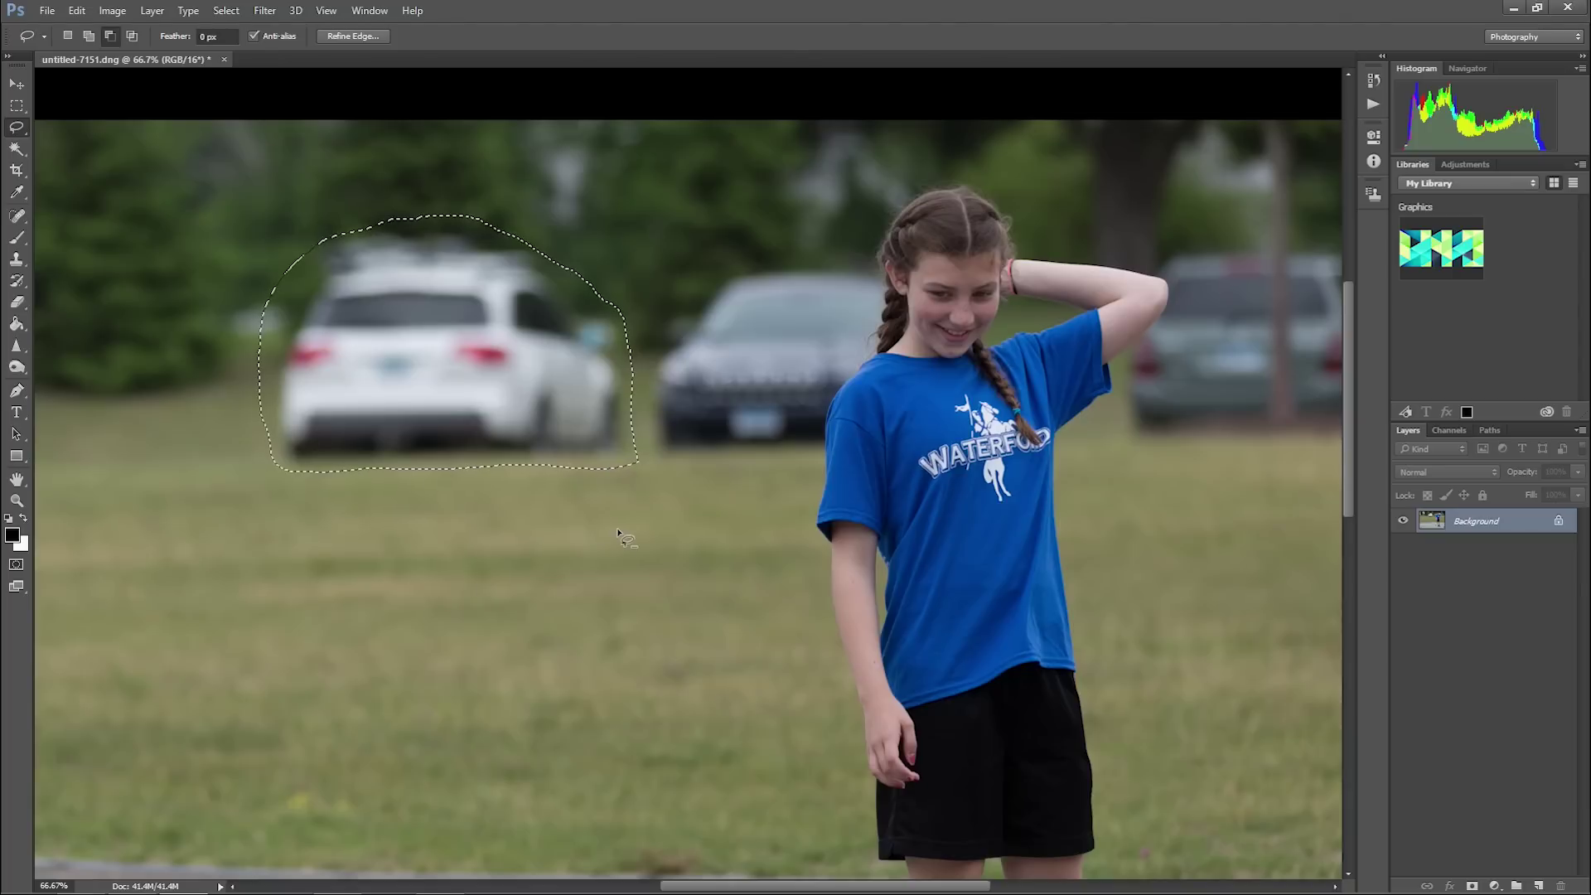
Content-aware fill the car area with surrounding scenery and deselect
key("shift+BackSpace")
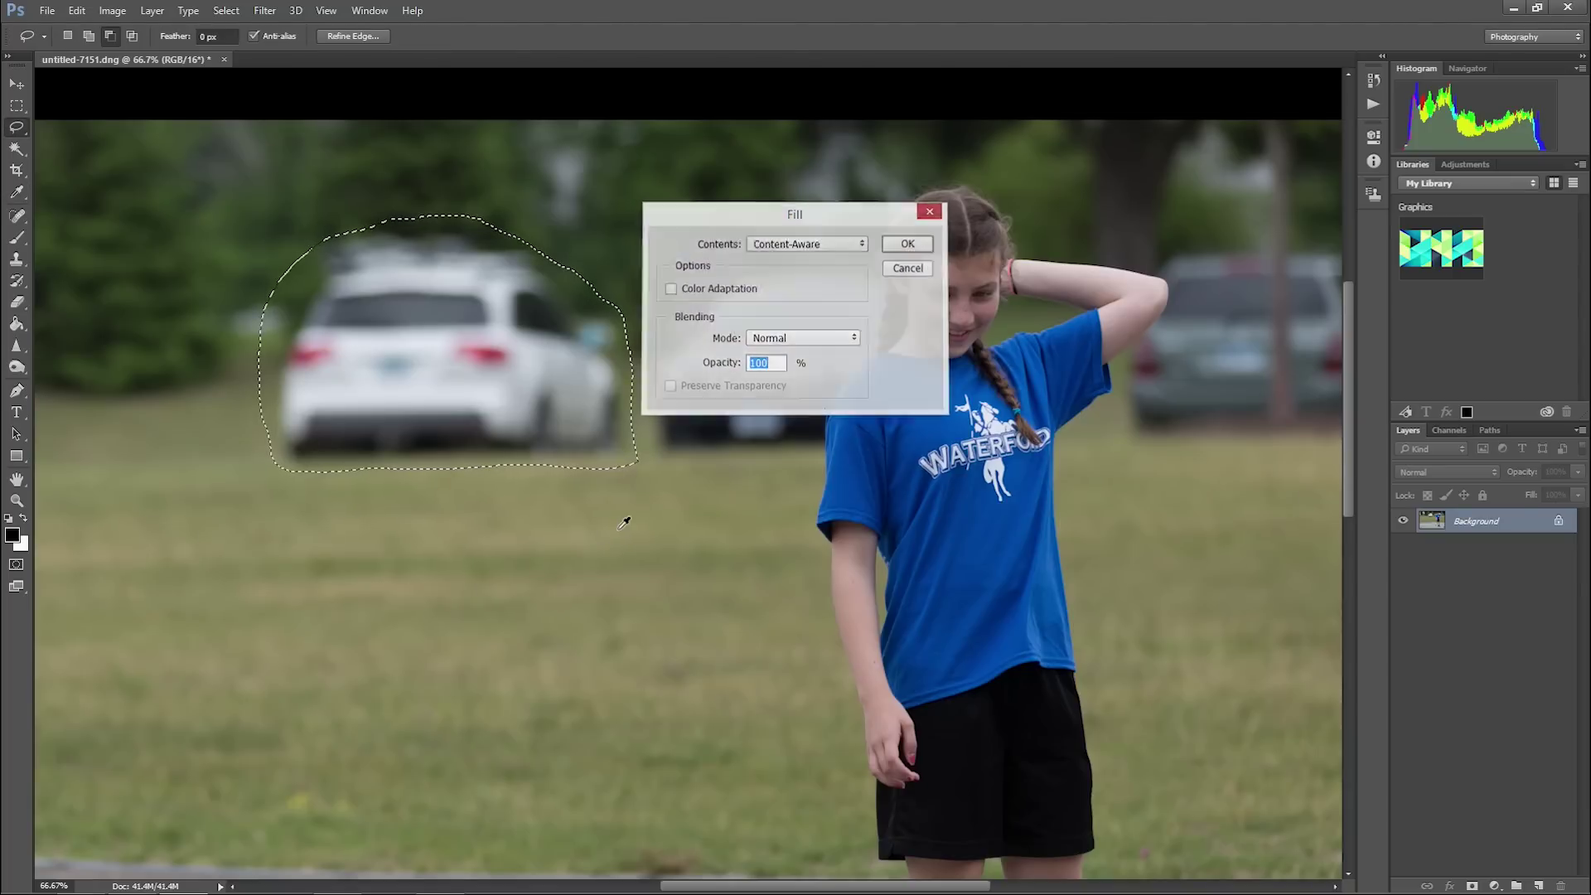
key("Return")
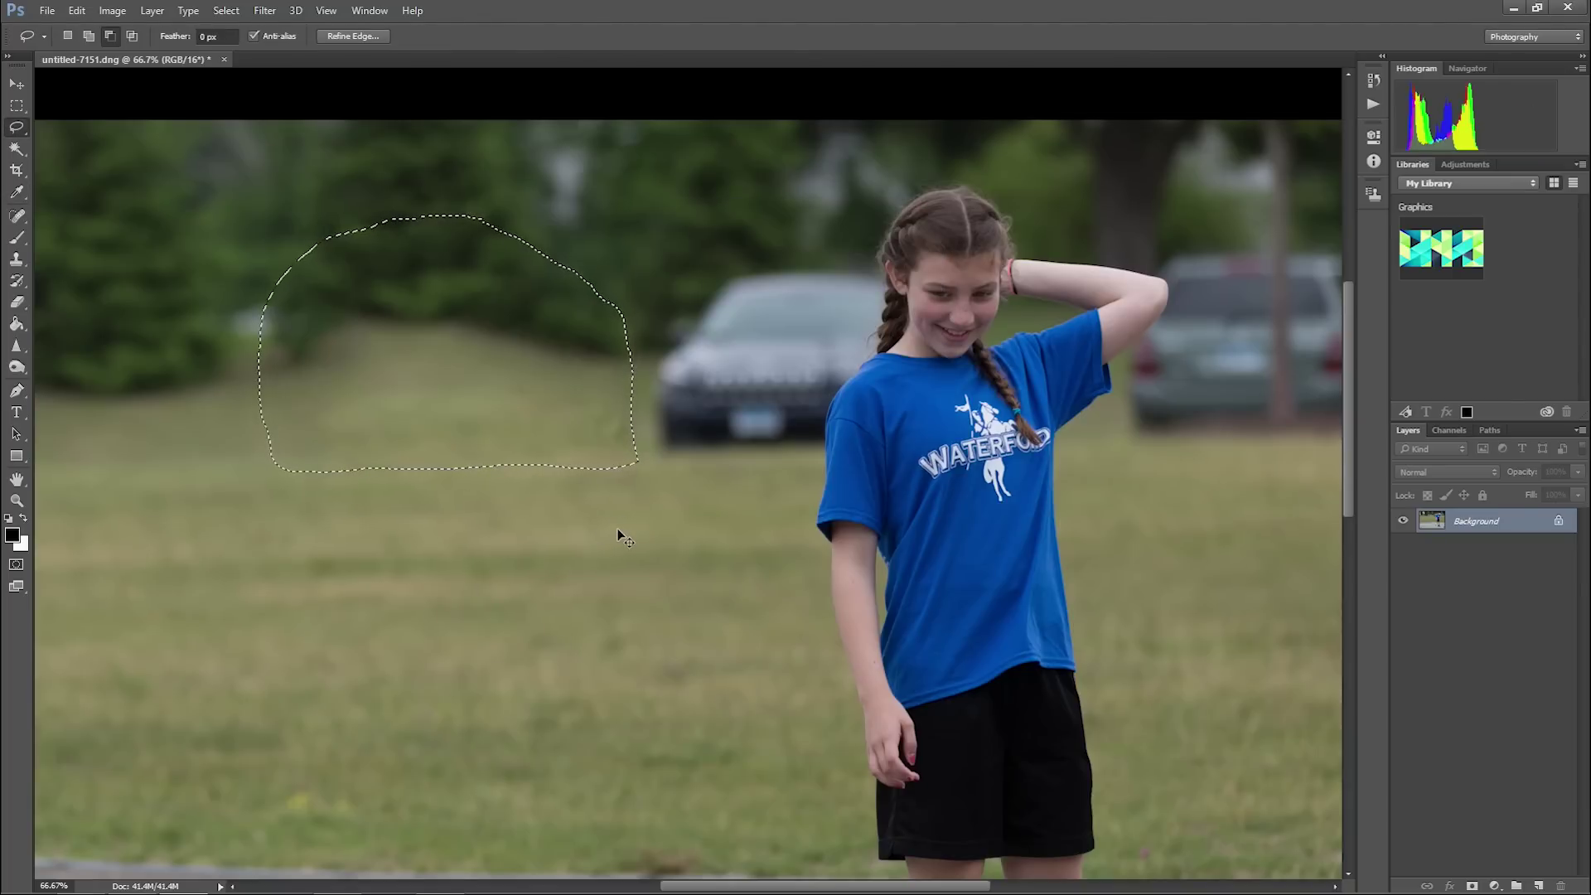
key("ctrl+d")
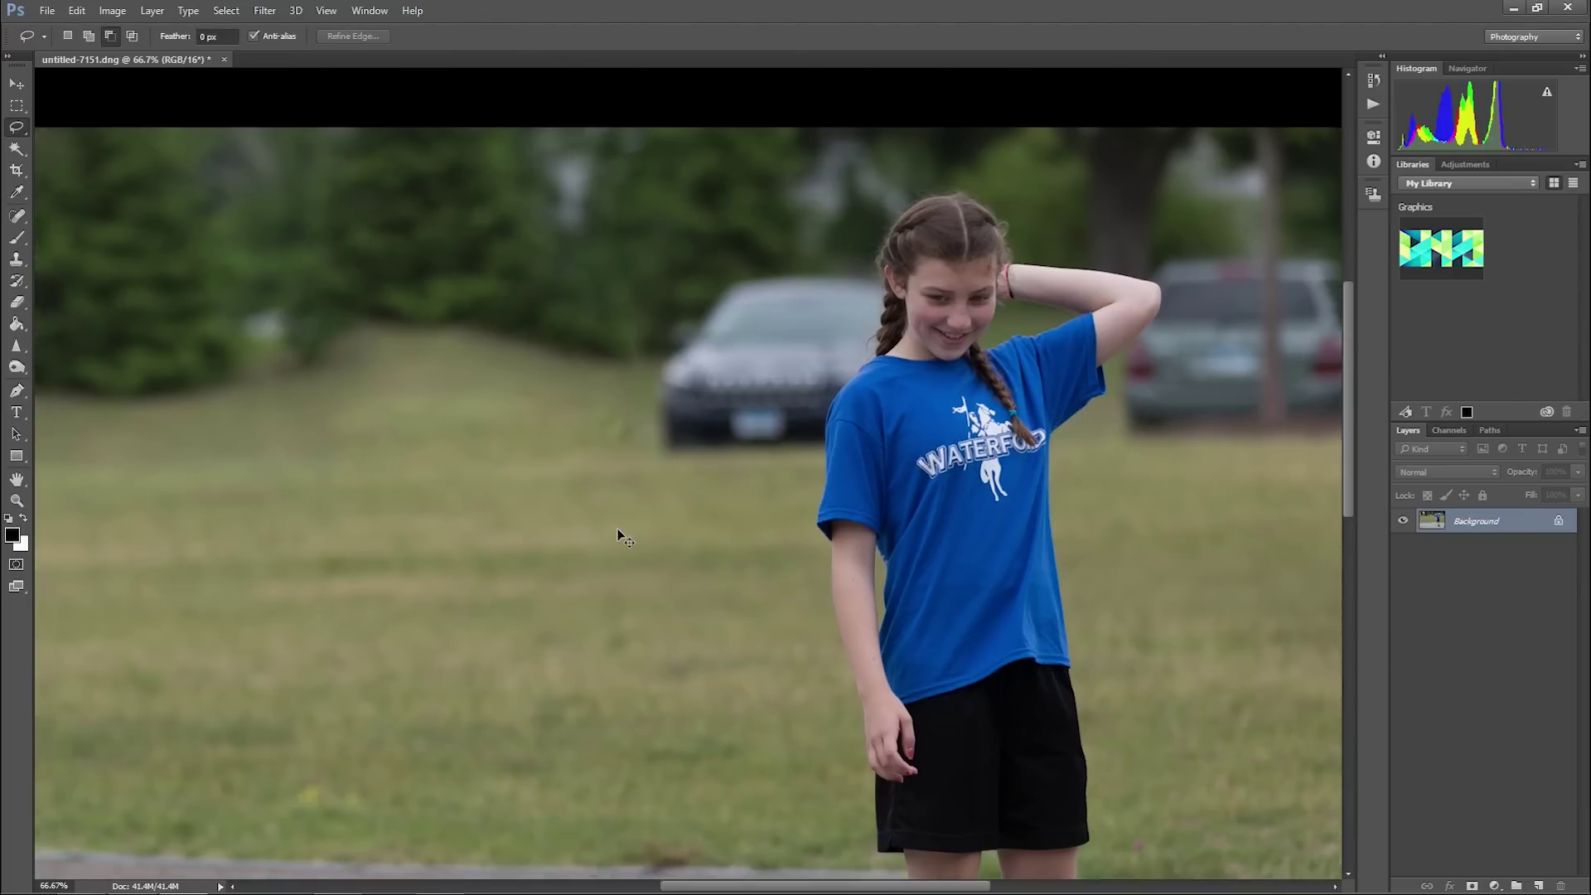
key("ctrl+minus")
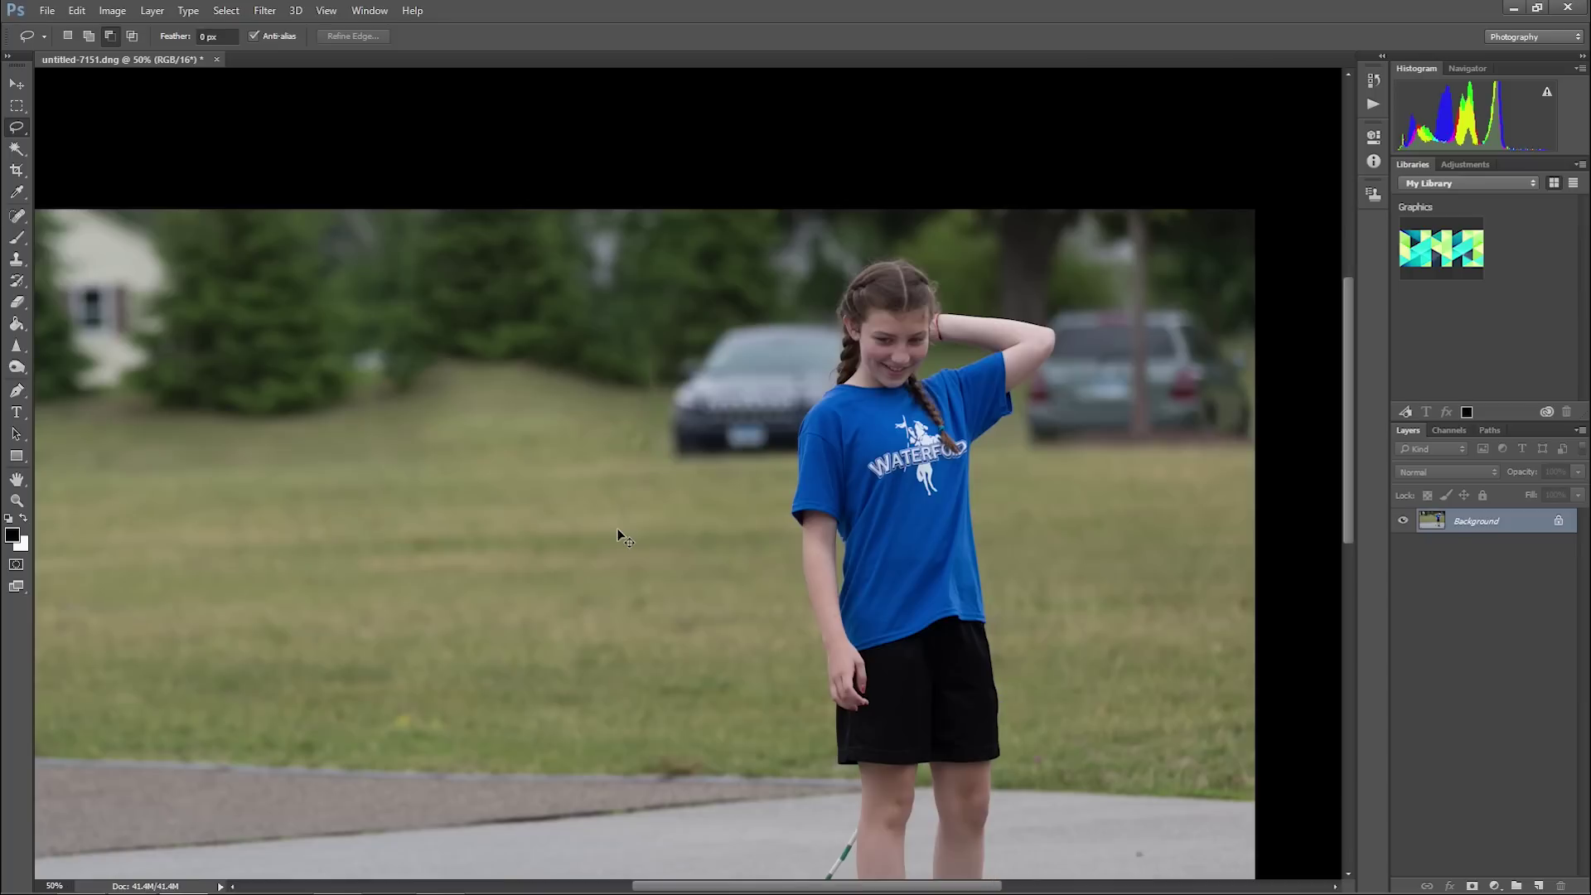
Duplicate the Background layer as 'Background copy'
right_click(1528, 520)
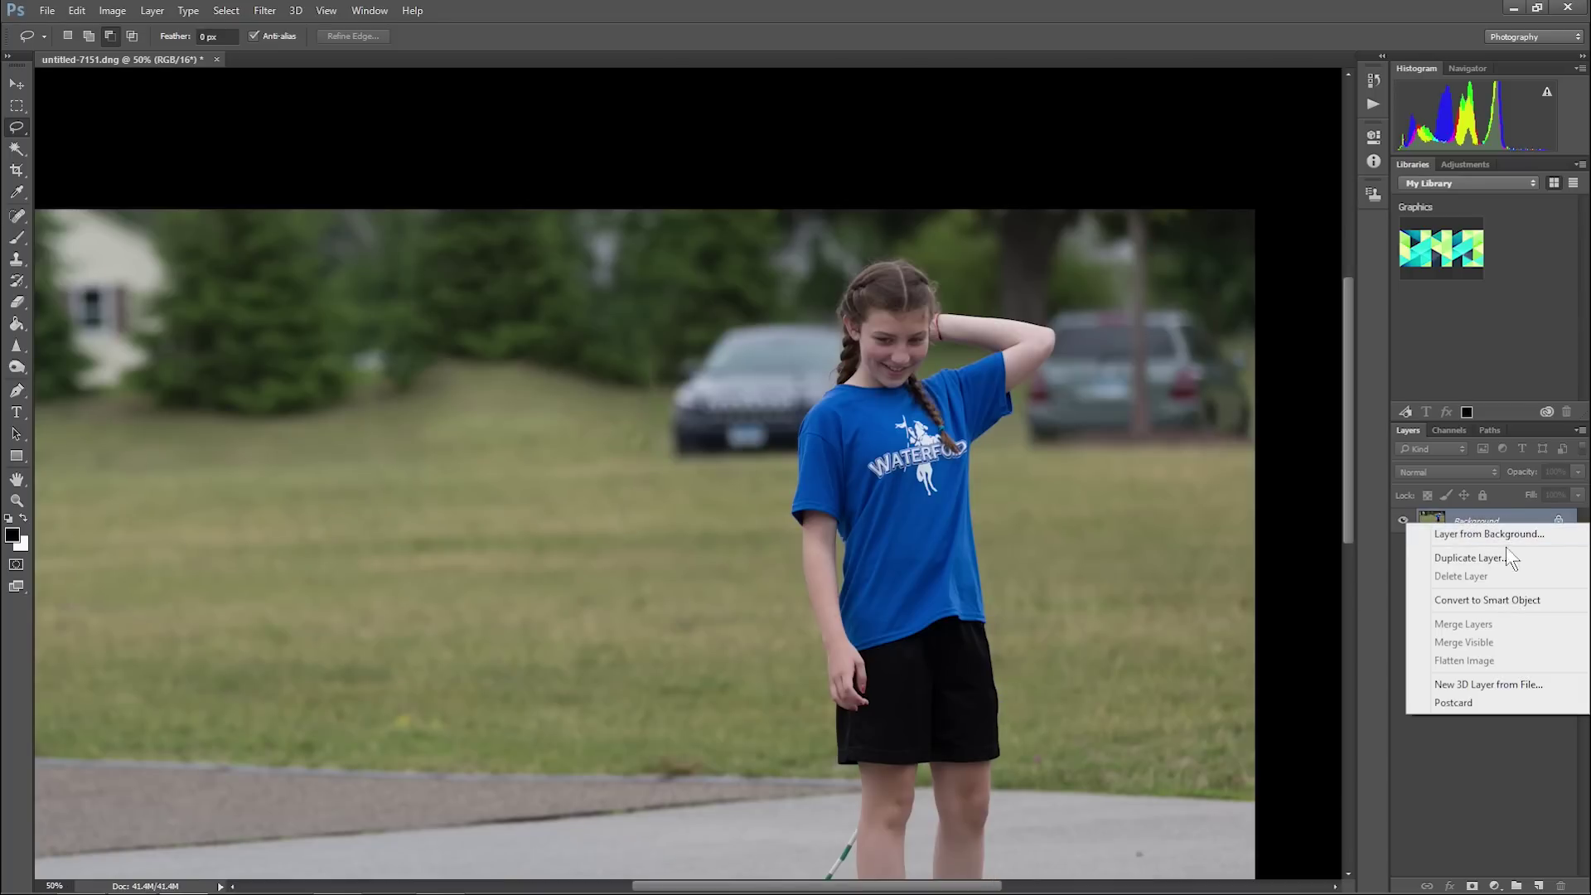
left_click(1504, 557)
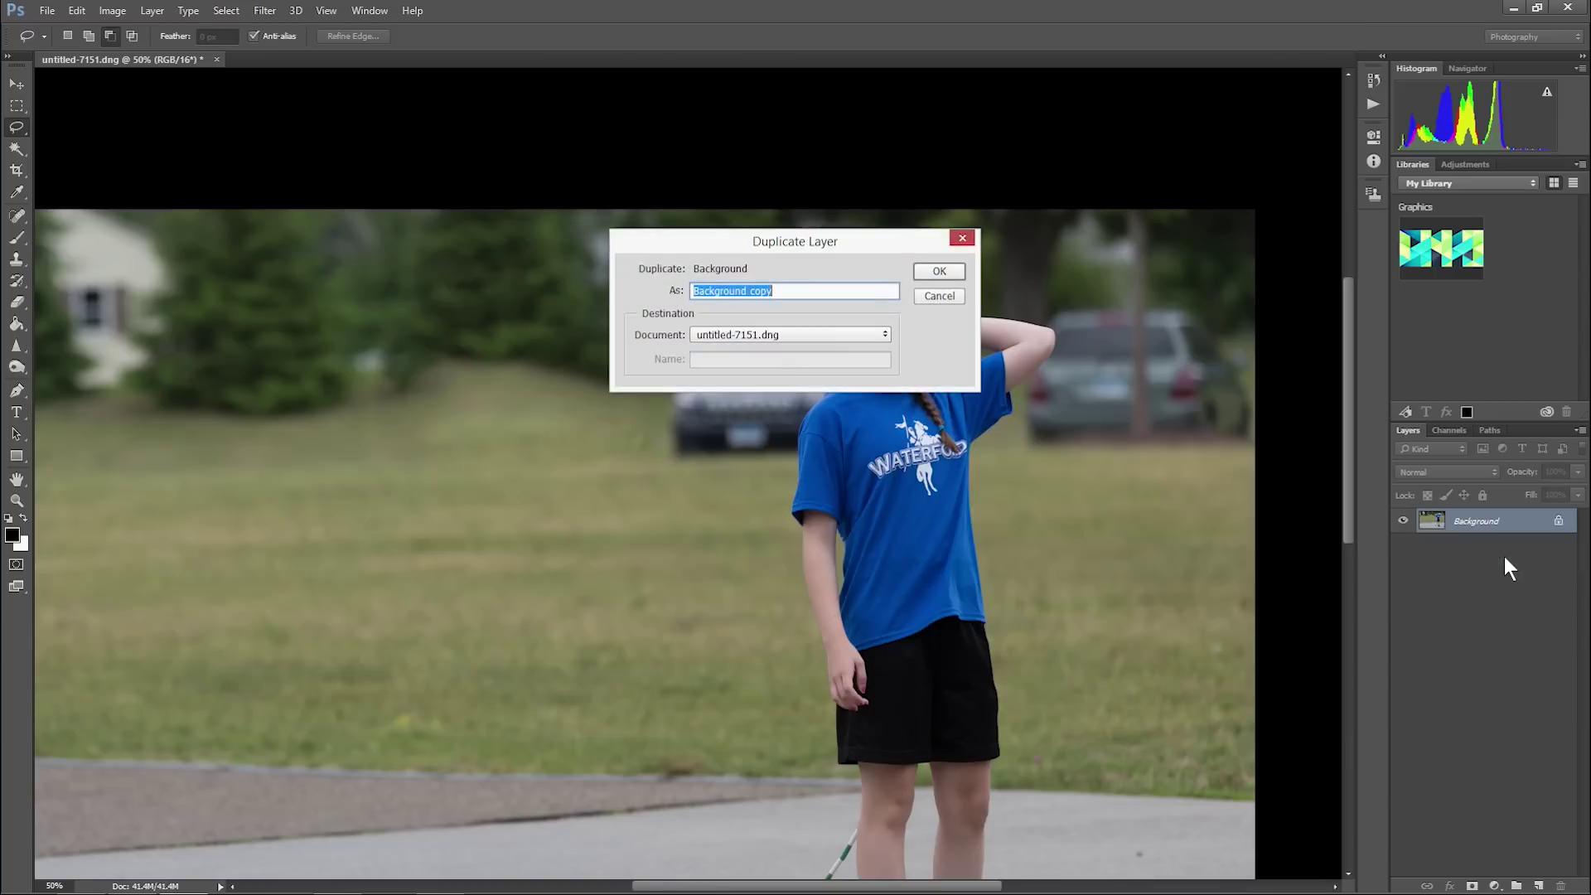
left_click(943, 265)
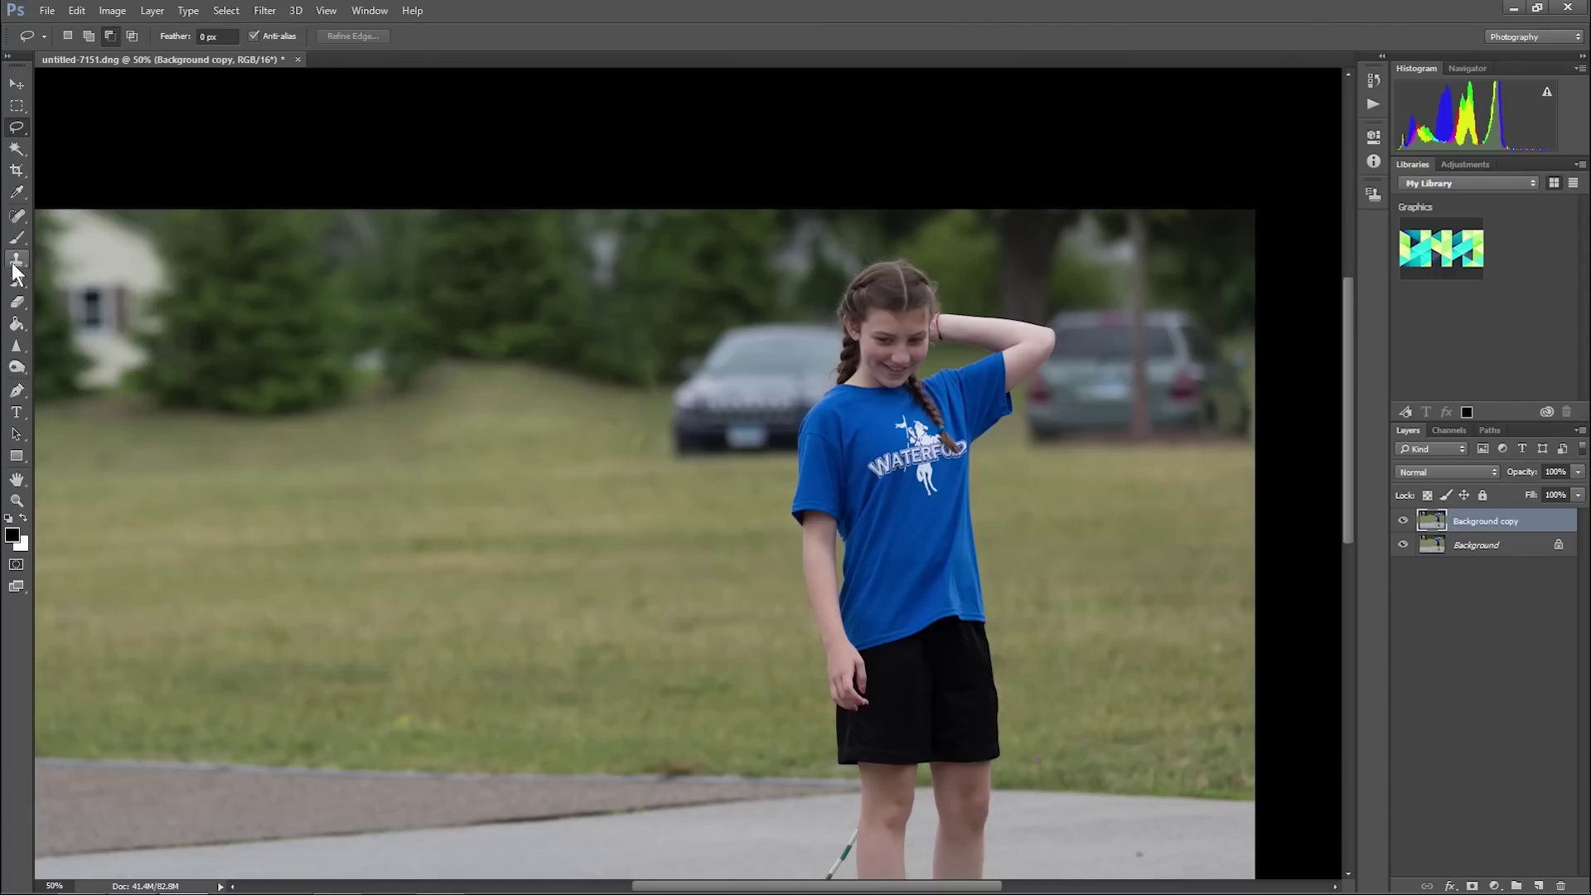
Clone Stamp the treeline foliage down over the grassy hill
left_click(17, 260)
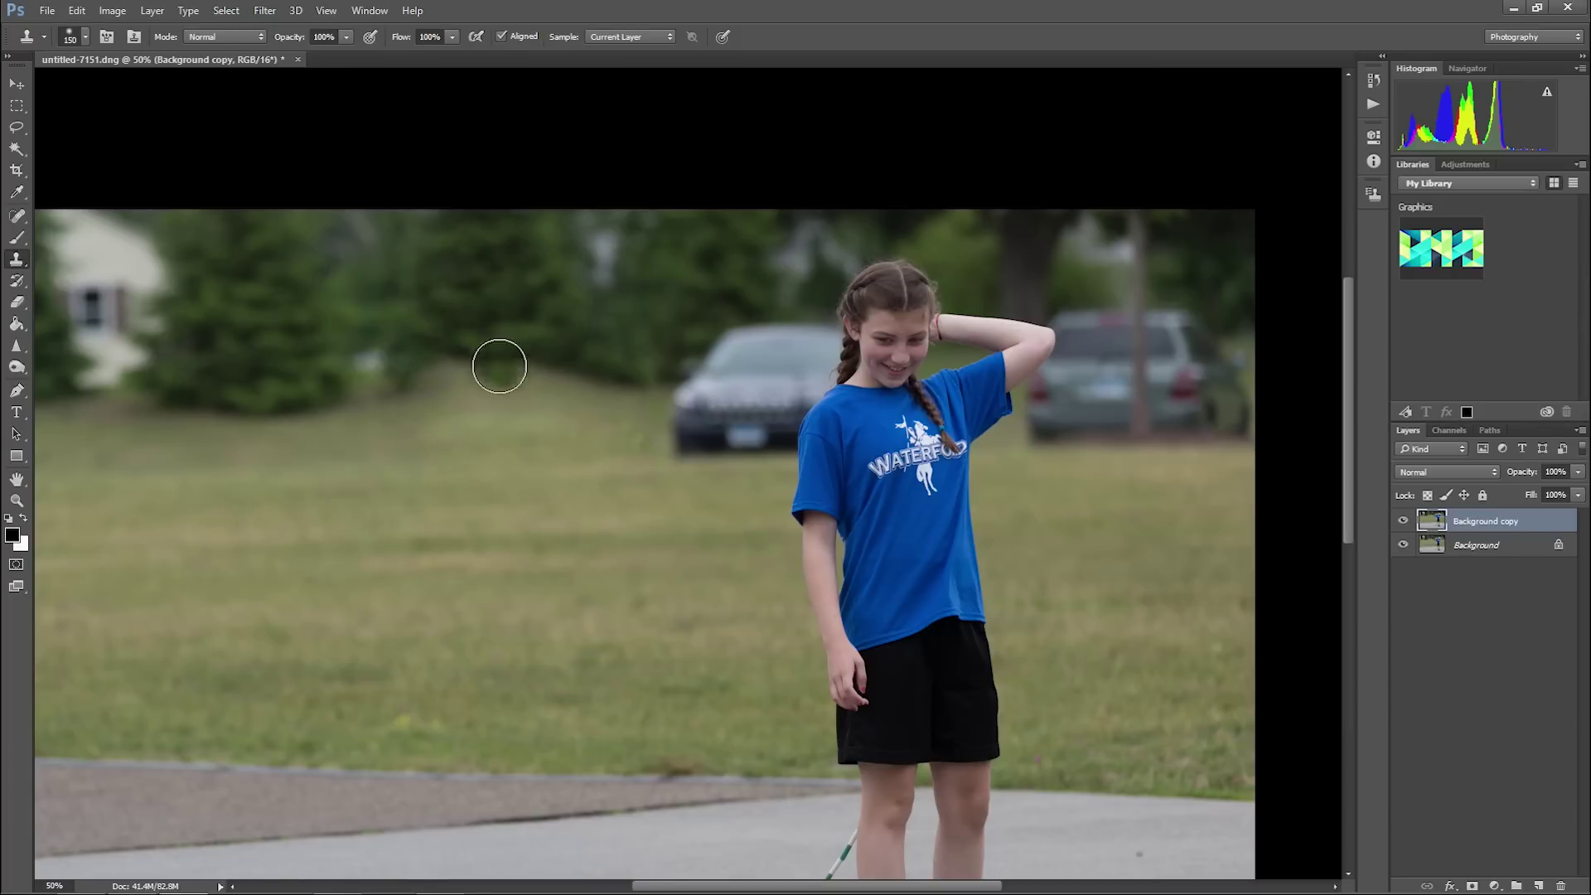
left_click(497, 358, "alt")
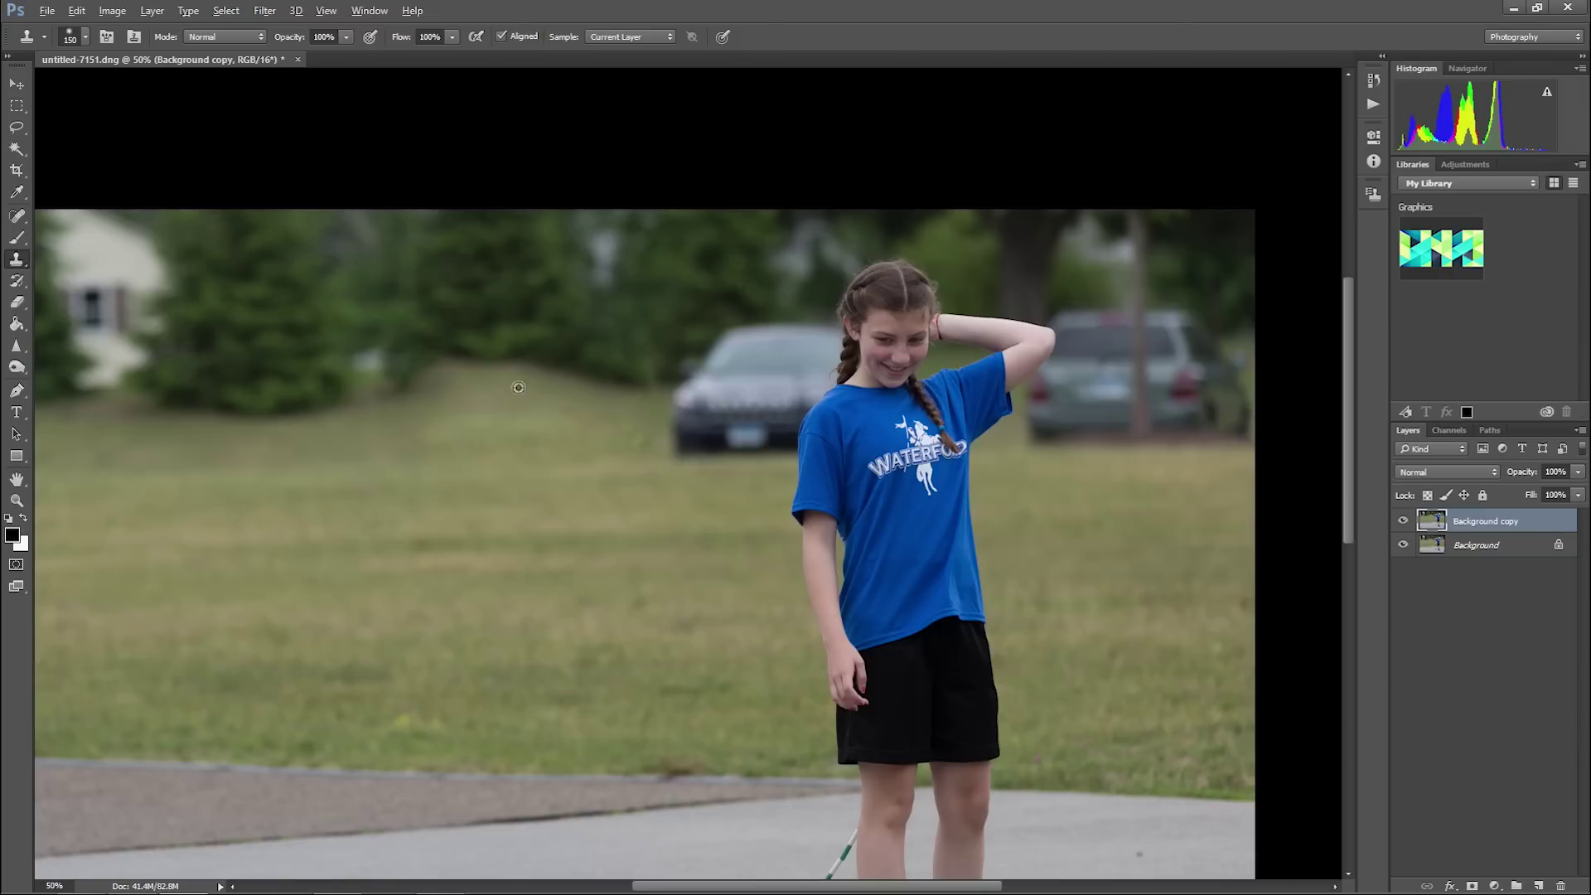
mouse_move(497, 406)
left_mouse_down()
mouse_move(417, 379)
mouse_move(516, 365)
mouse_move(538, 388)
mouse_move(605, 377)
left_mouse_up()
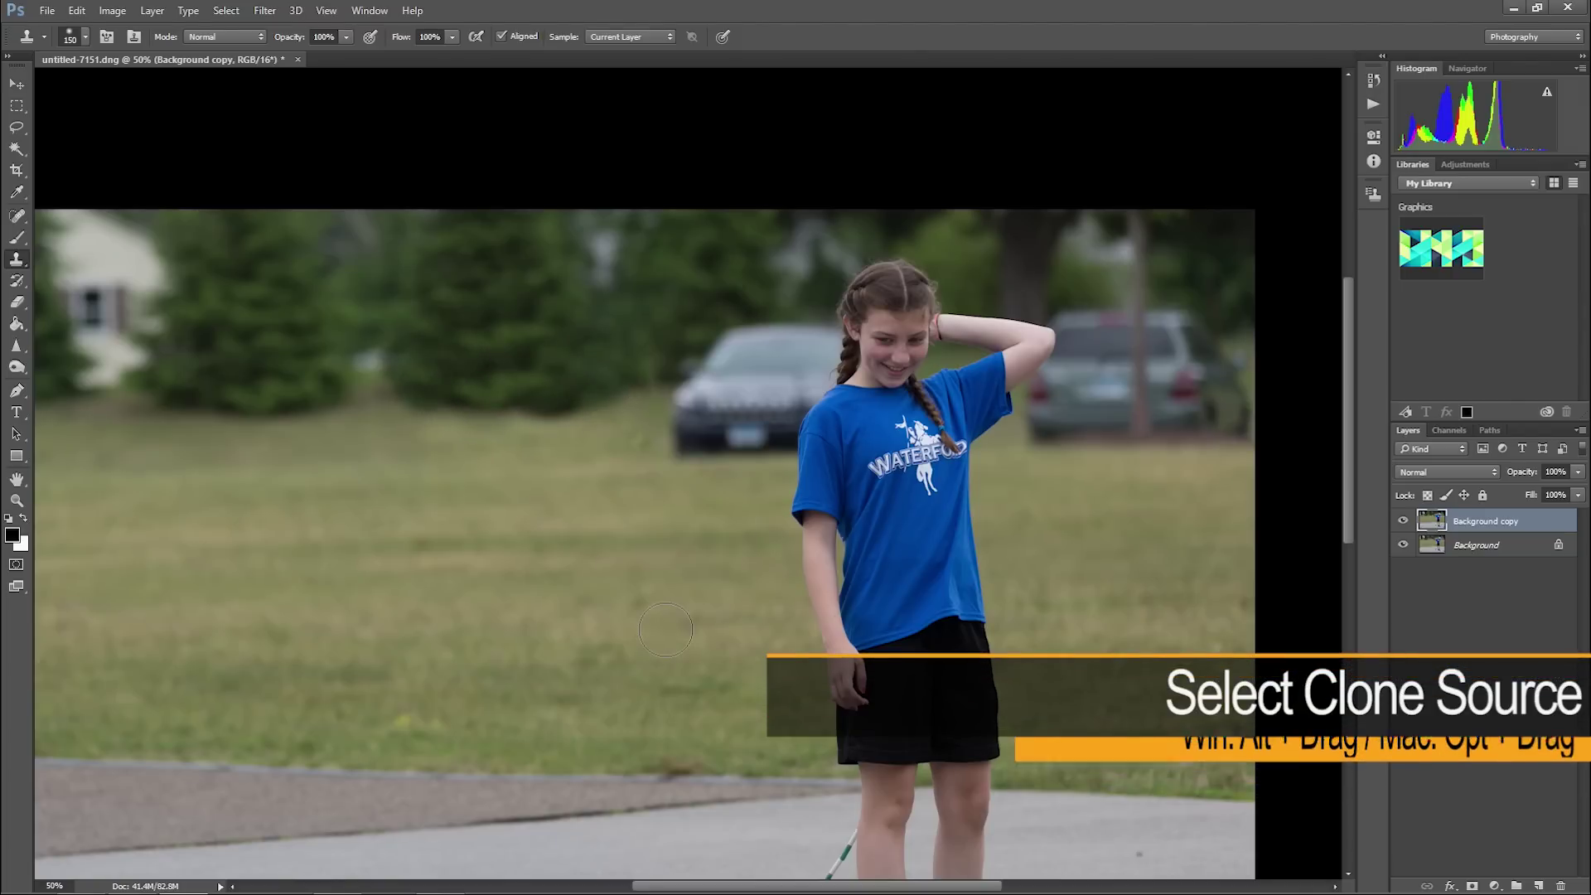
key("ctrl+minus")
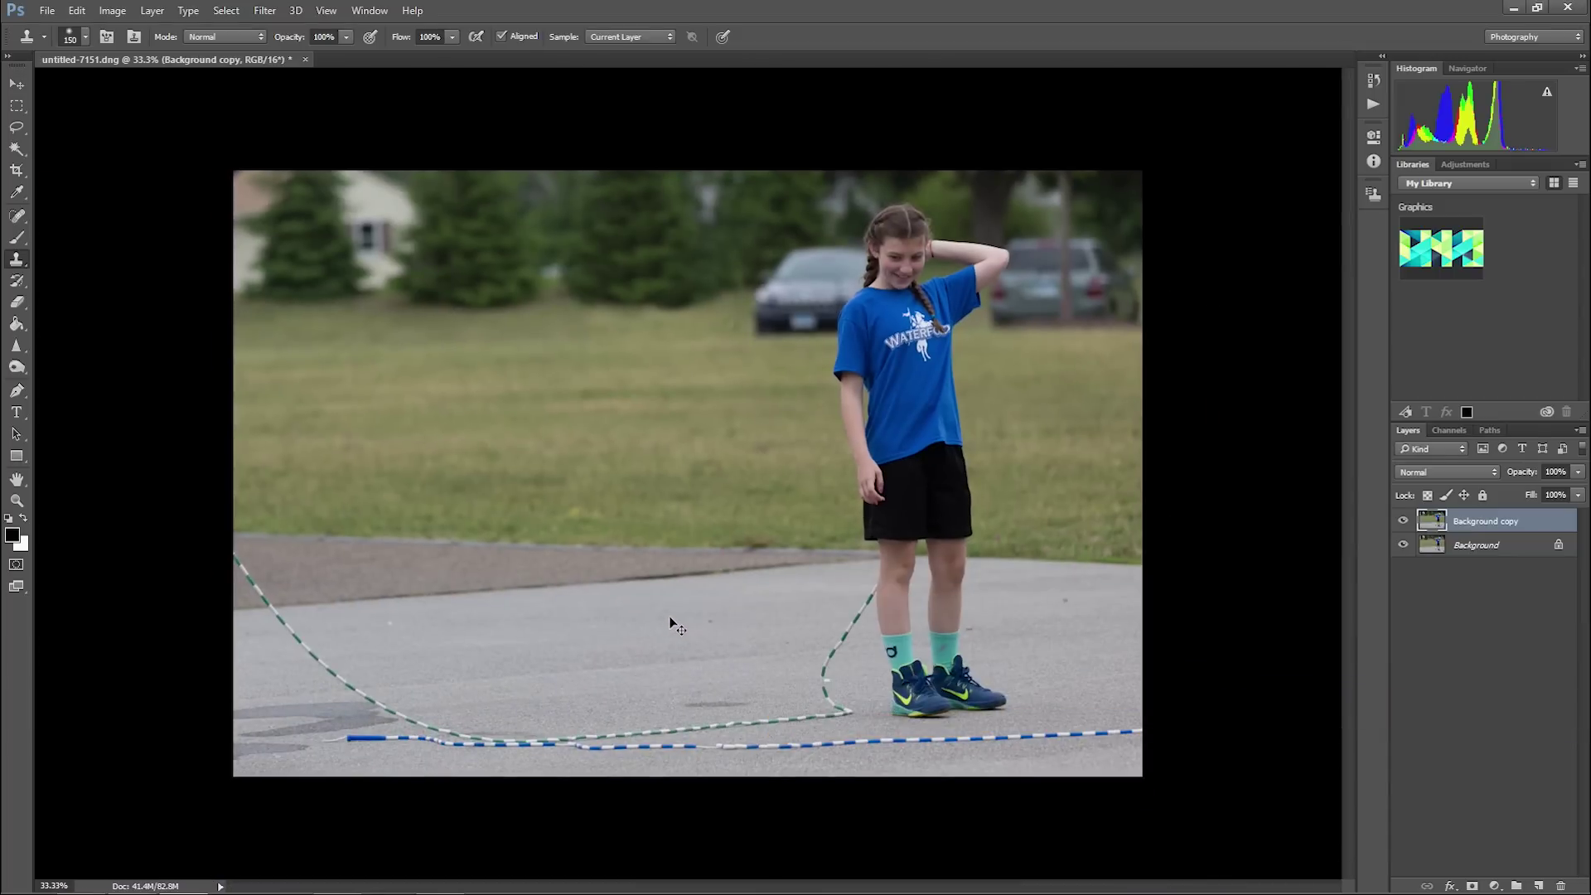
key("ctrl+plus")
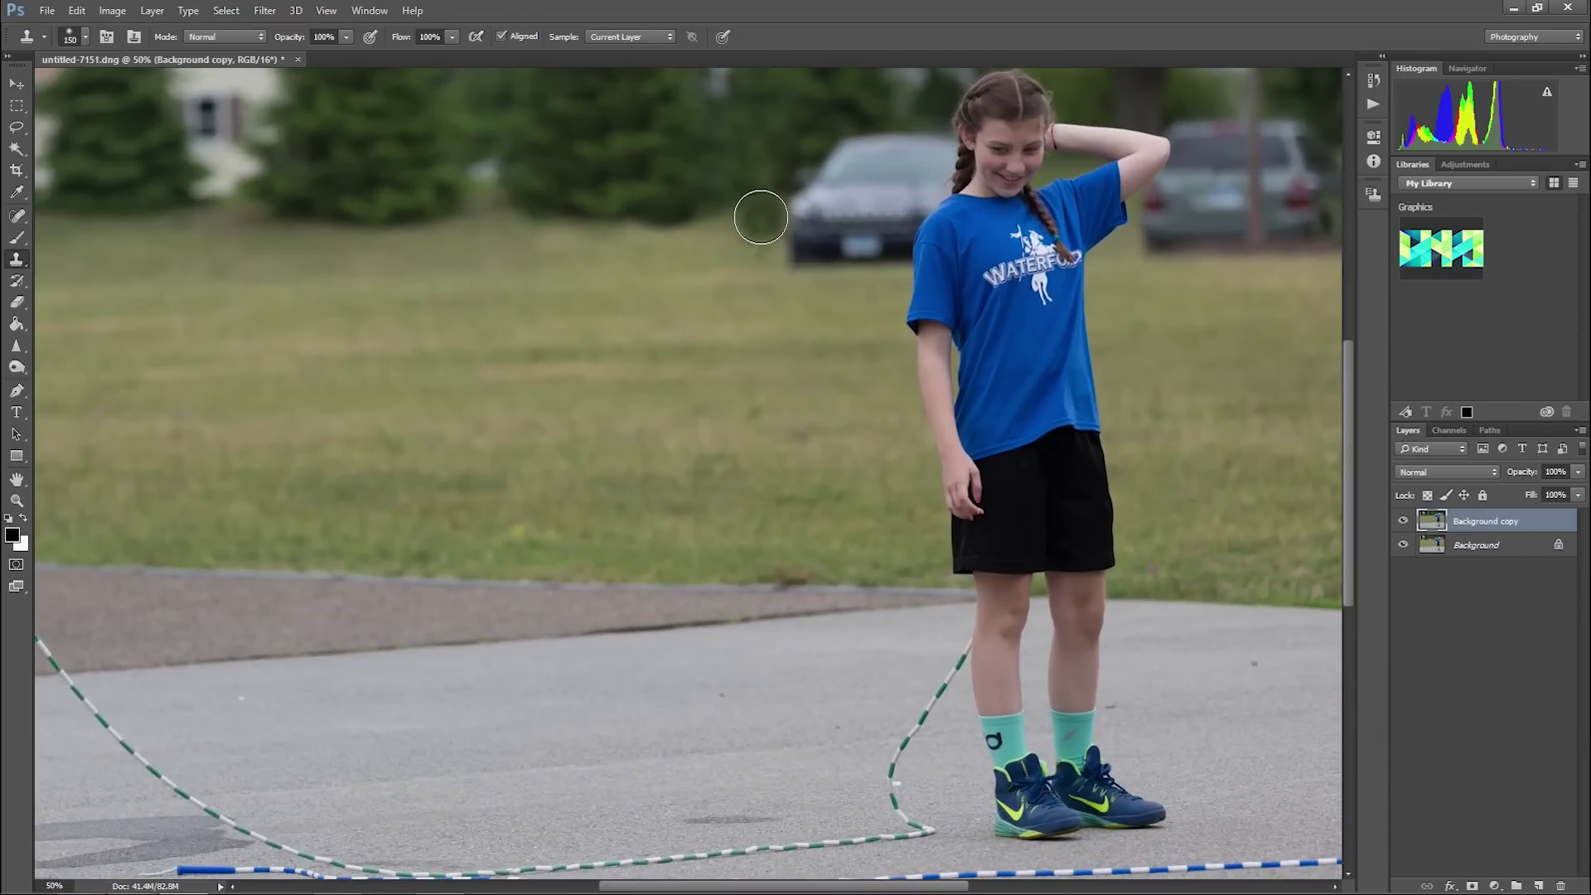
Shrink the clone brush to size 35 and set its opacity to 71%
key("bracketleft")
key("bracketleft")
key("bracketleft")
key("bracketleft")
key("bracketleft")
key("bracketleft")
key("bracketleft")
key("bracketleft")
key("bracketleft")
key("bracketleft")
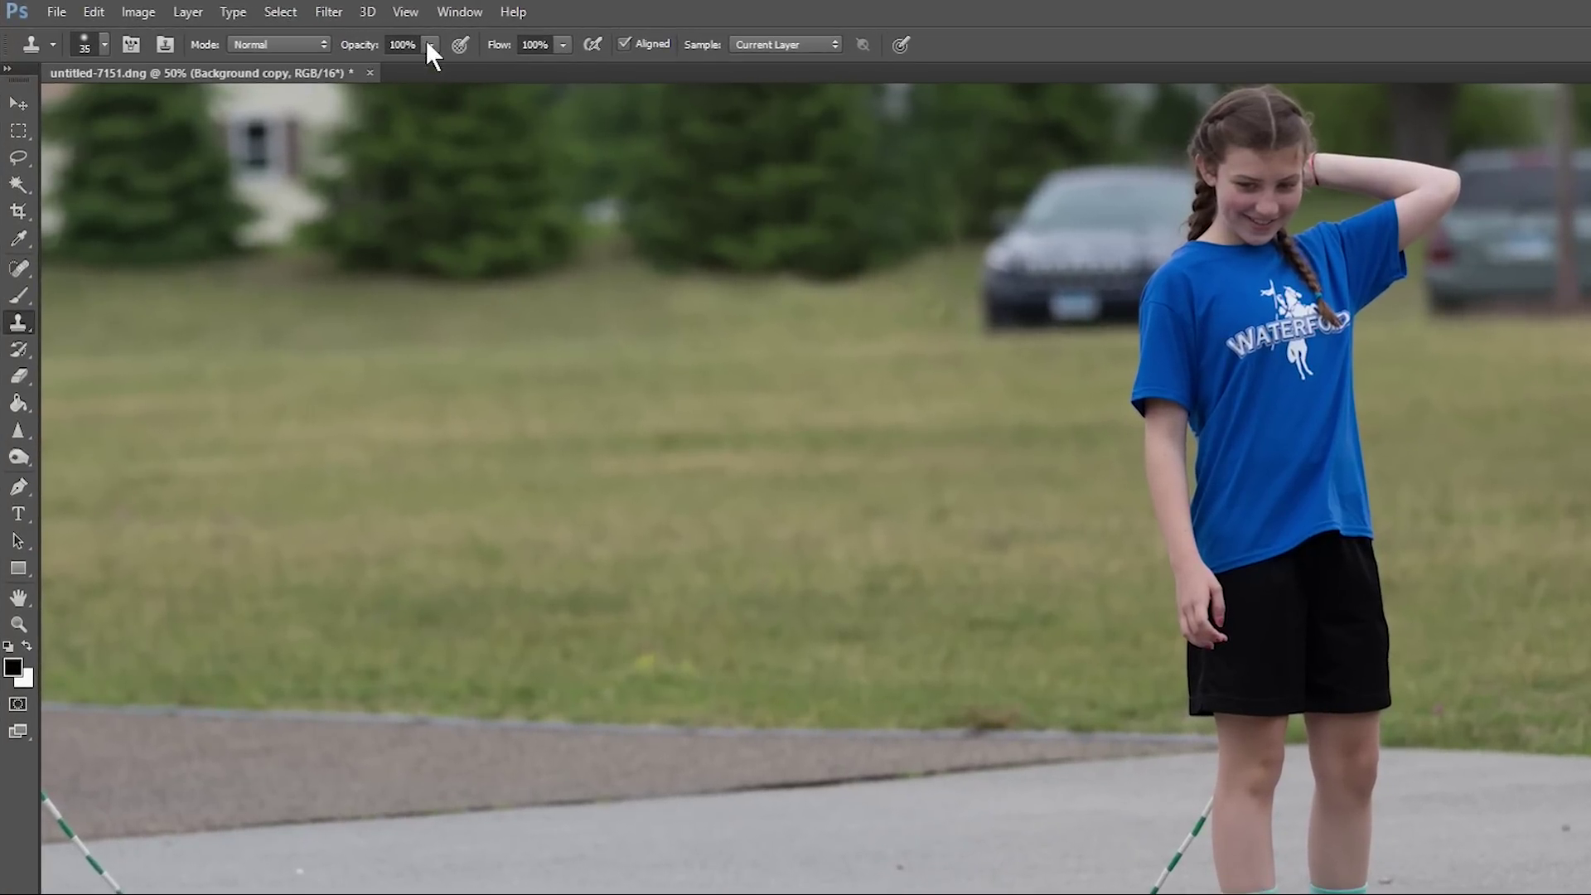
left_click(430, 45)
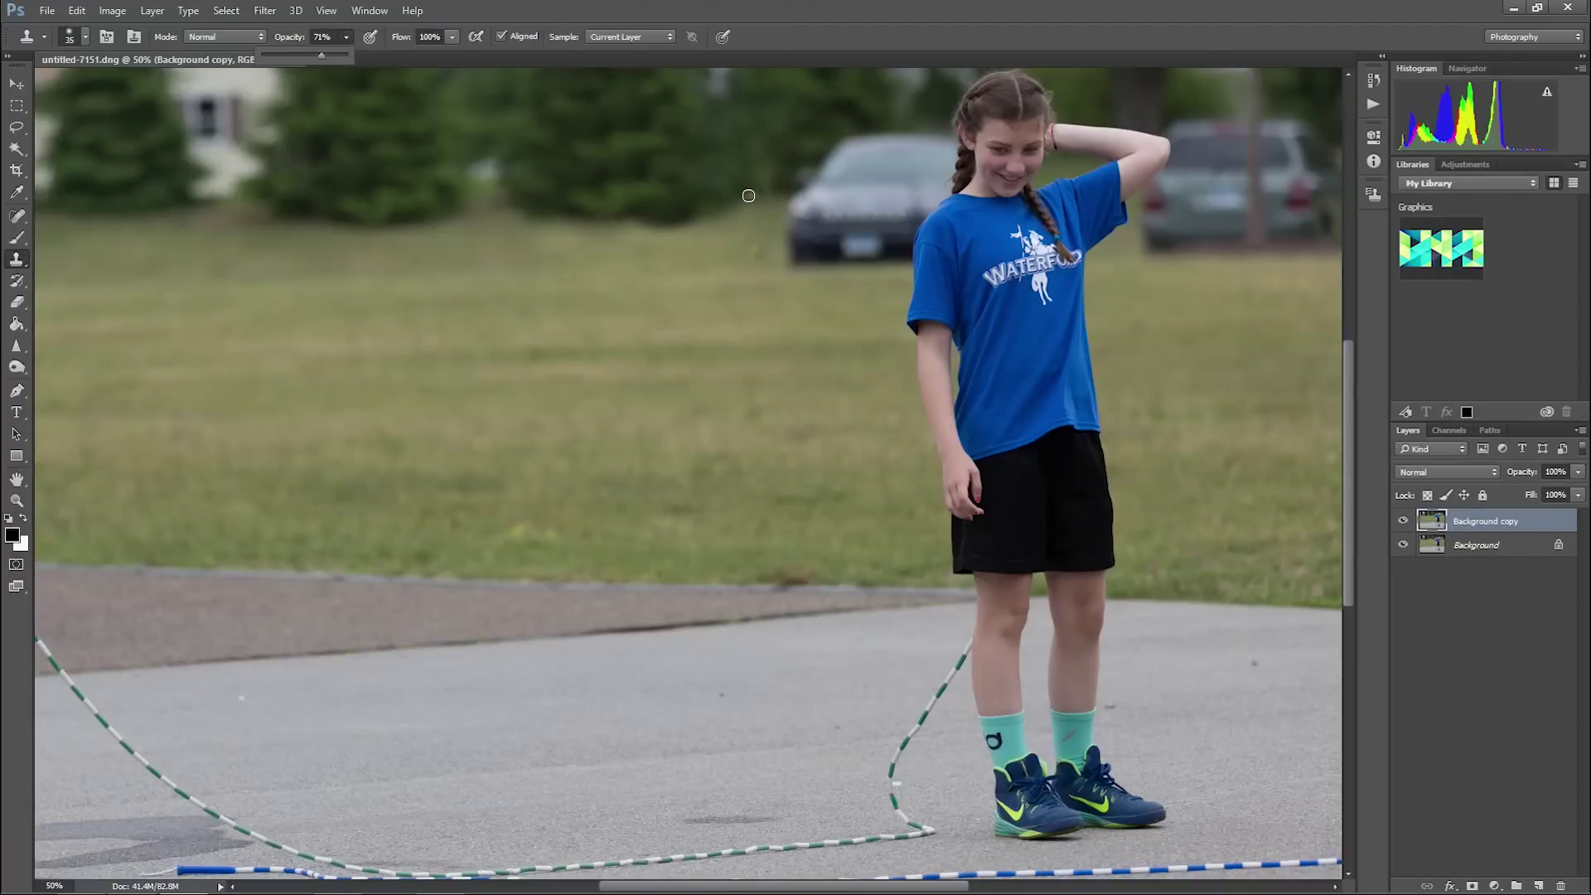
key("Return")
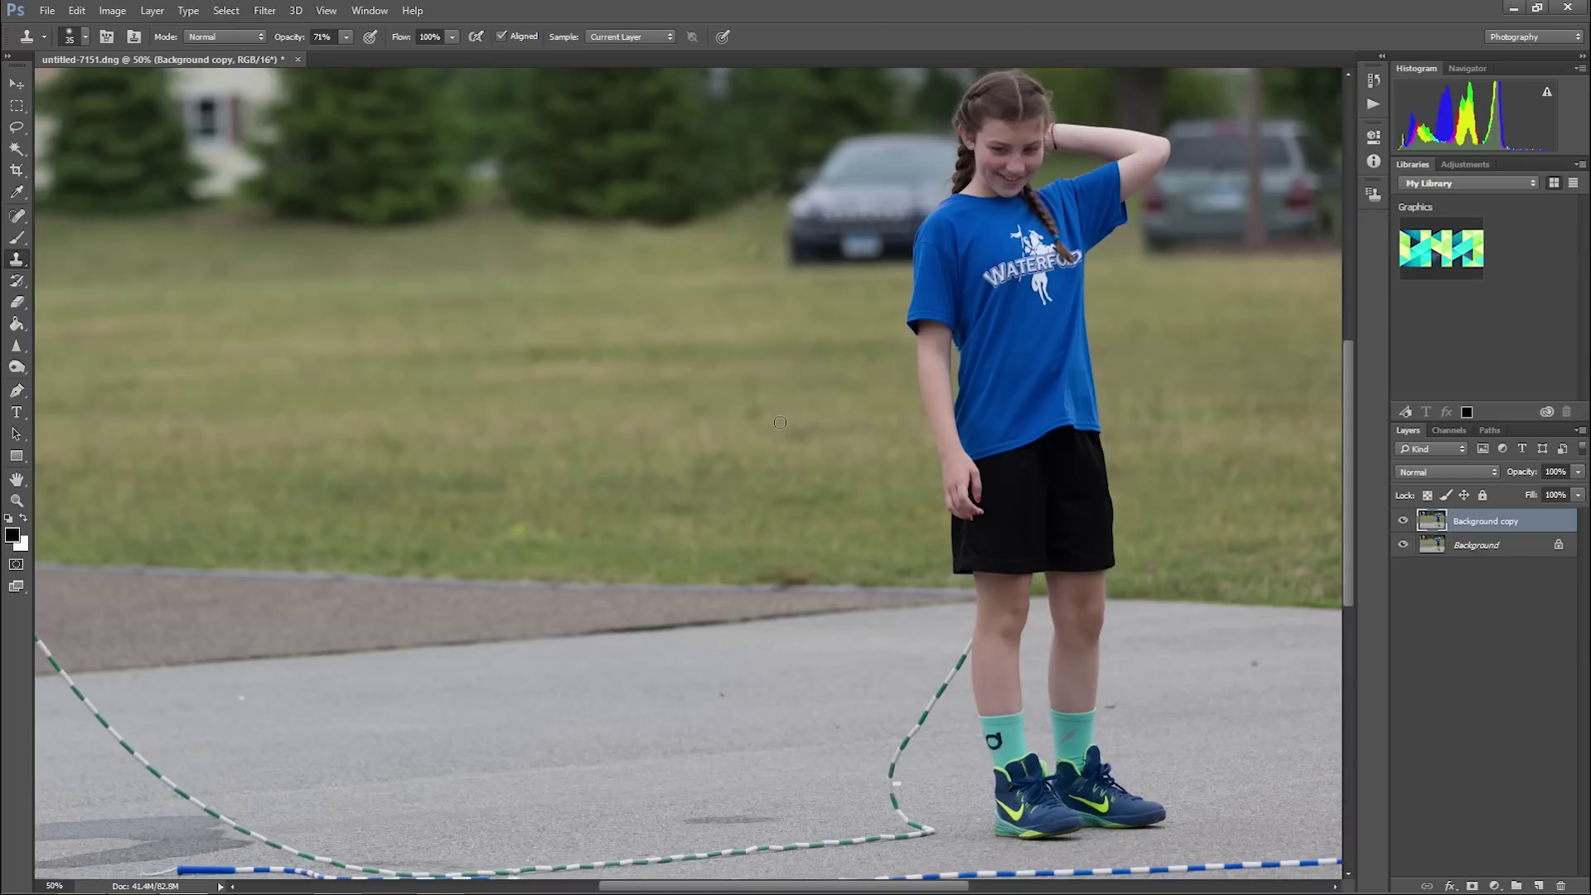
key("ctrl+minus")
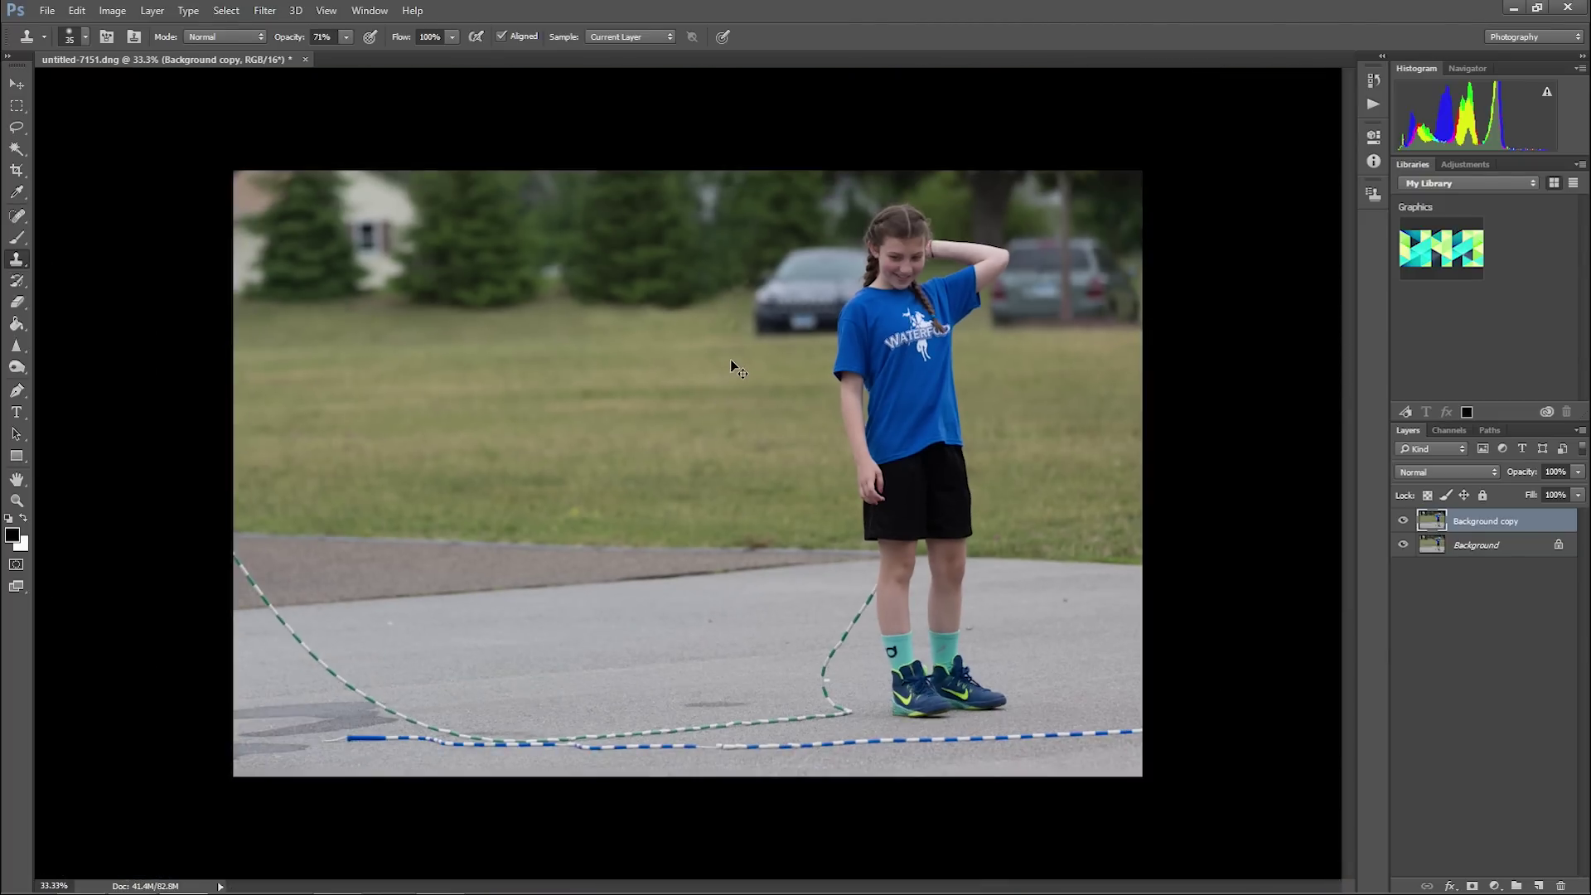